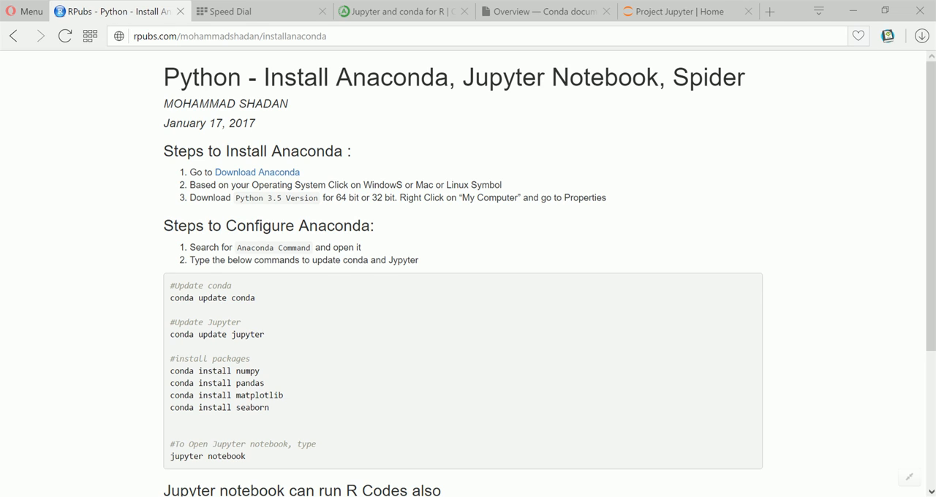
Search the web for "download anaconda" from the Speed Dial page
click(366, 43)
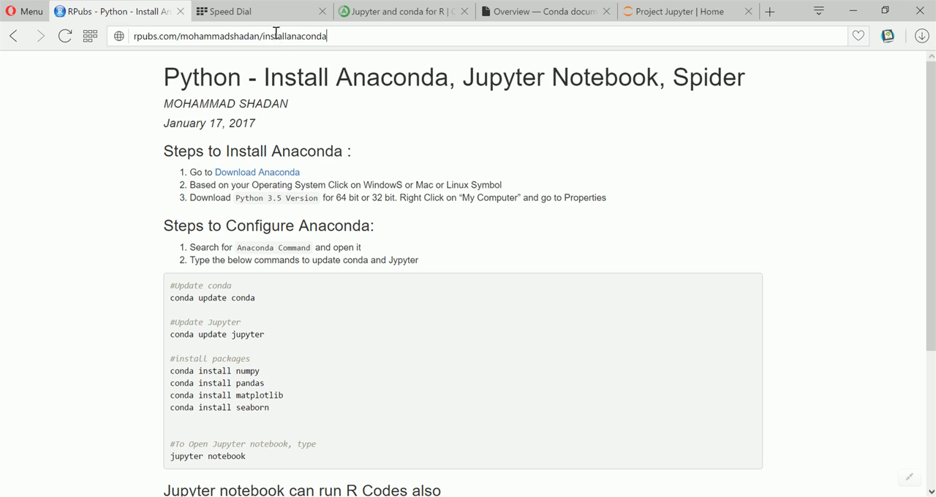
click(281, 14)
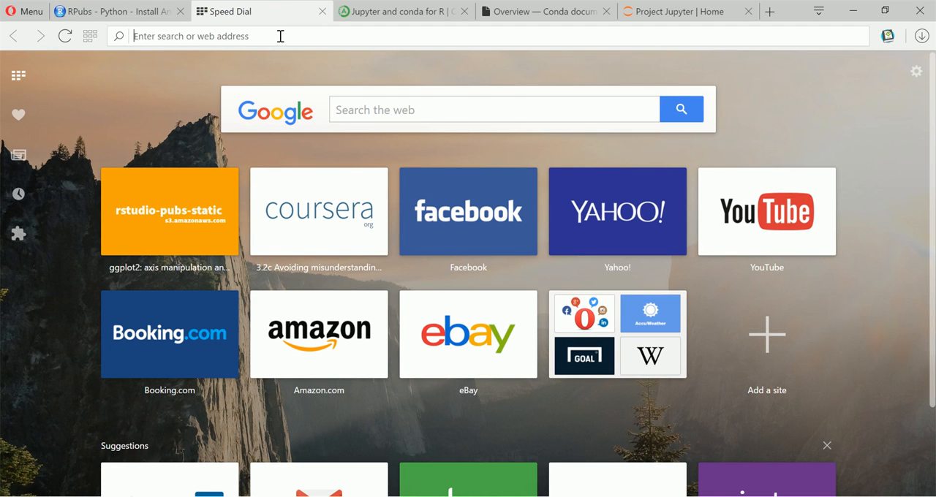
text(download an)
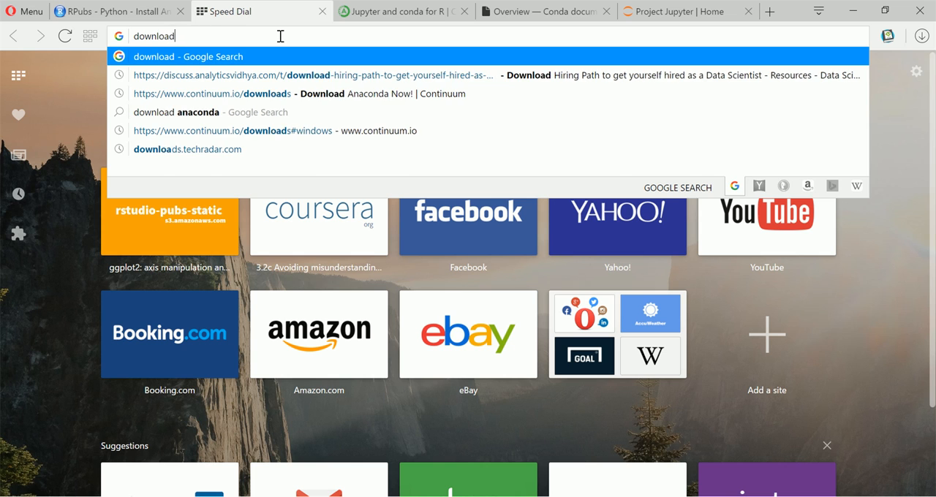
text(a)
key(Return)
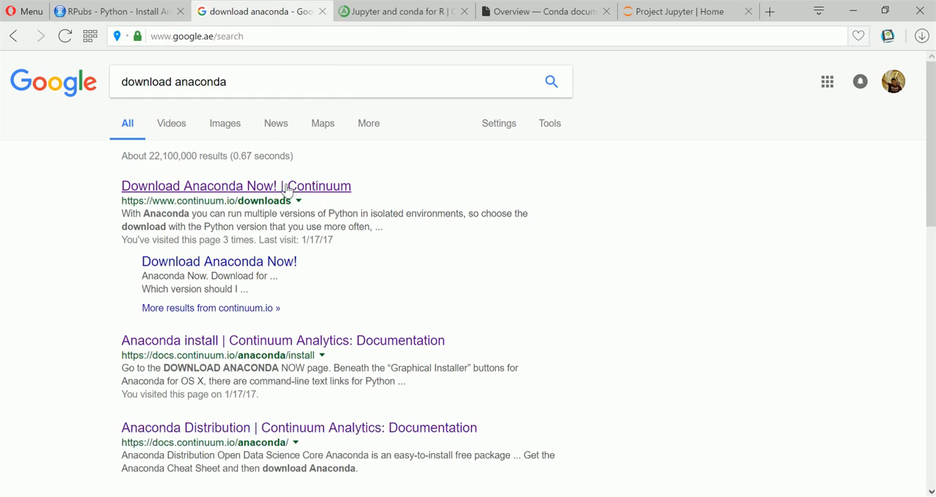
Open the Continuum "Download Anaconda Now!" page, go to the Windows installers, and highlight the Python 3.5 and Python 2.7 version headings
click(186, 191)
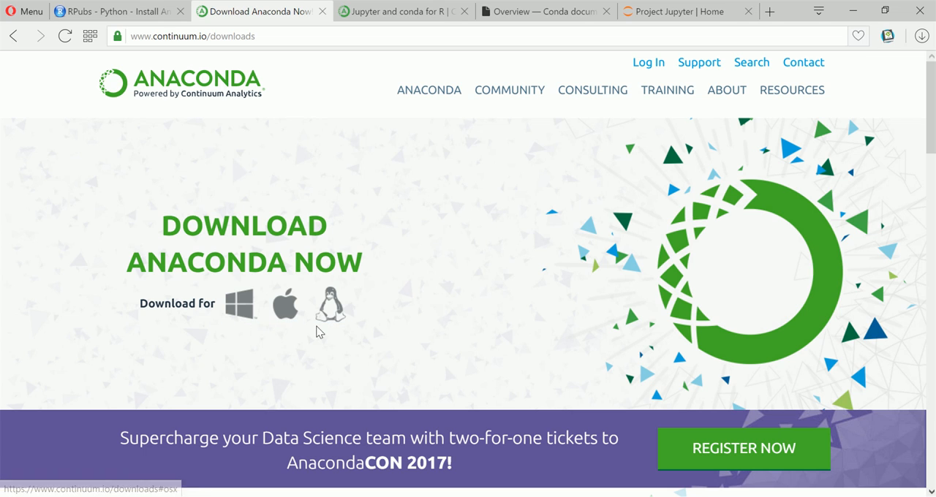
click(237, 313)
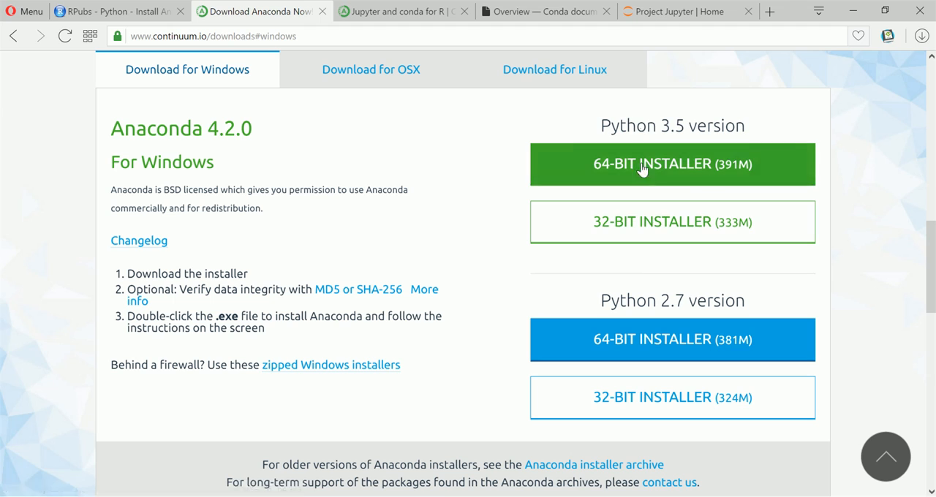
drag(598, 130, 745, 130)
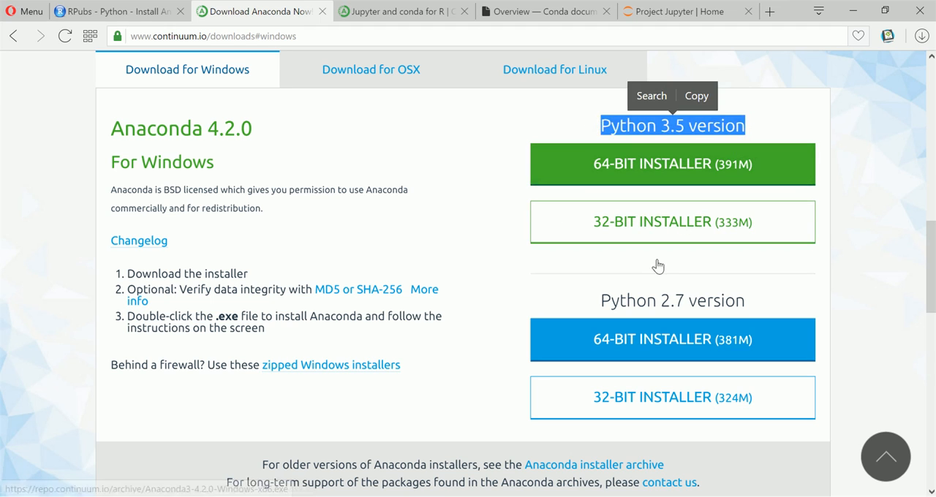
drag(603, 301, 743, 305)
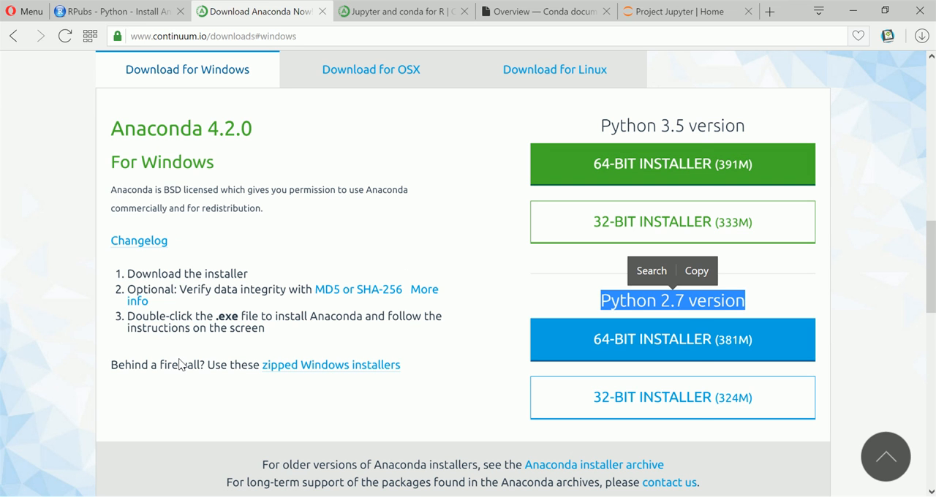
Find This PC with a "my com" search, check the system type in its properties, and close the System window
key(super)
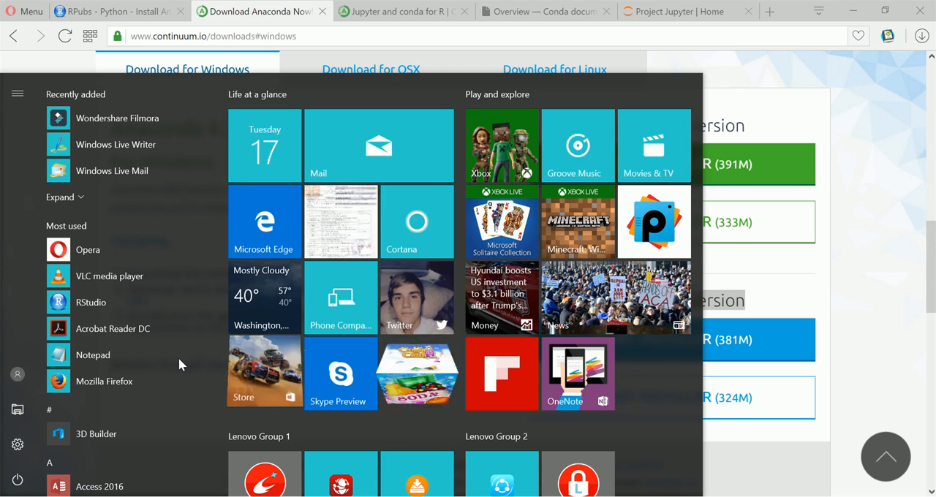
text(my com)
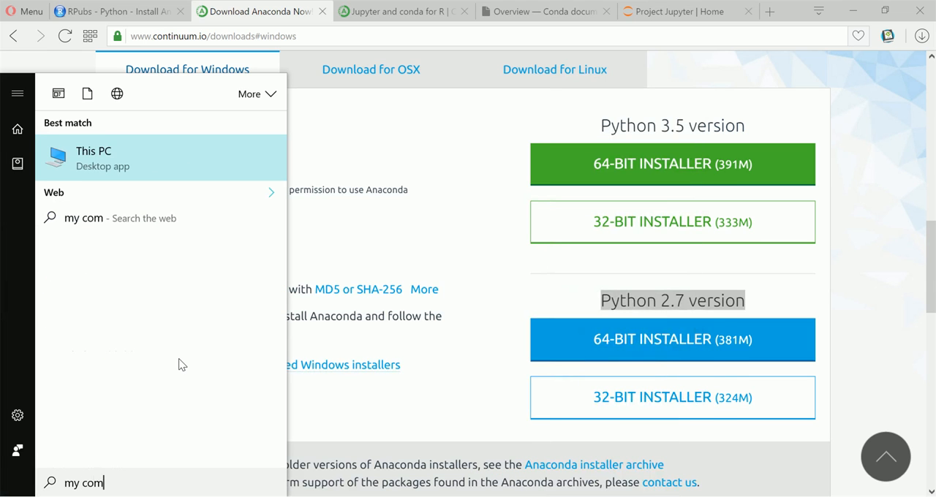
right_click(154, 151)
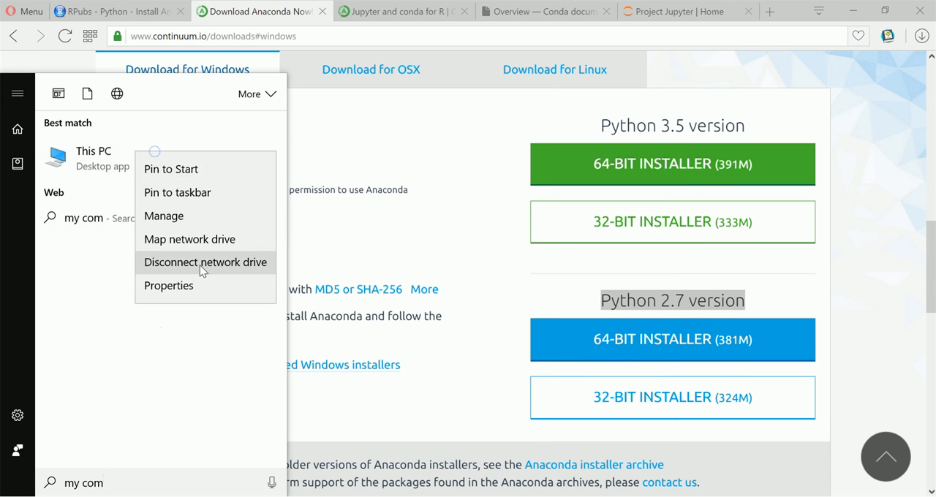
click(196, 278)
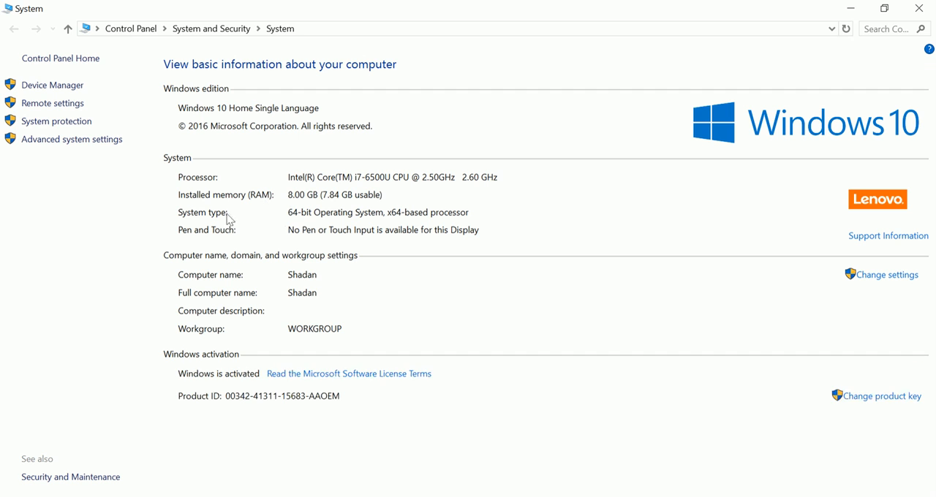
click(919, 8)
Run the downloaded Anaconda3-4.2.0-Windows-x86_64.exe installer, accept the license agreement, and continue to the install location
click(921, 36)
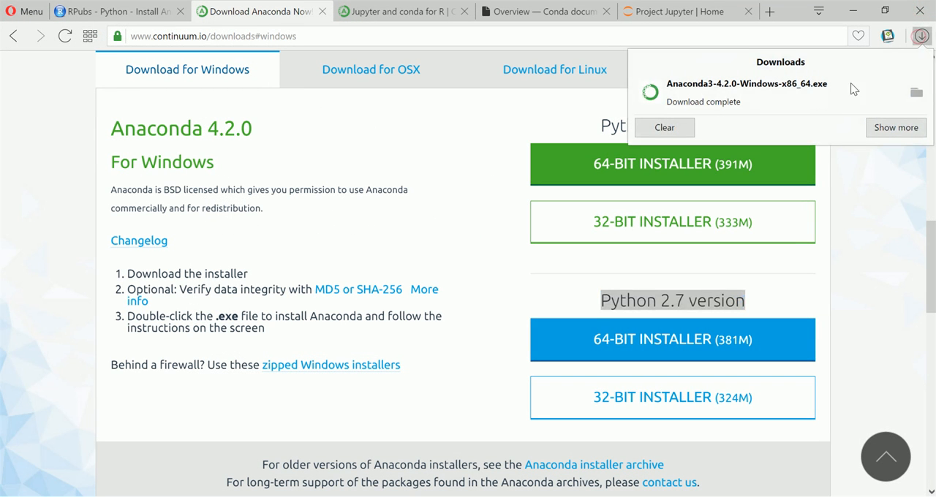
click(760, 88)
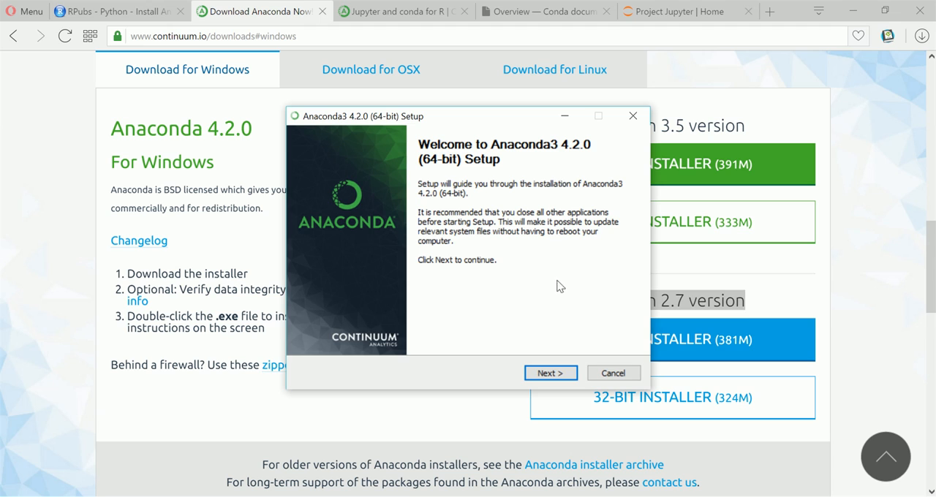
drag(520, 116, 460, 114)
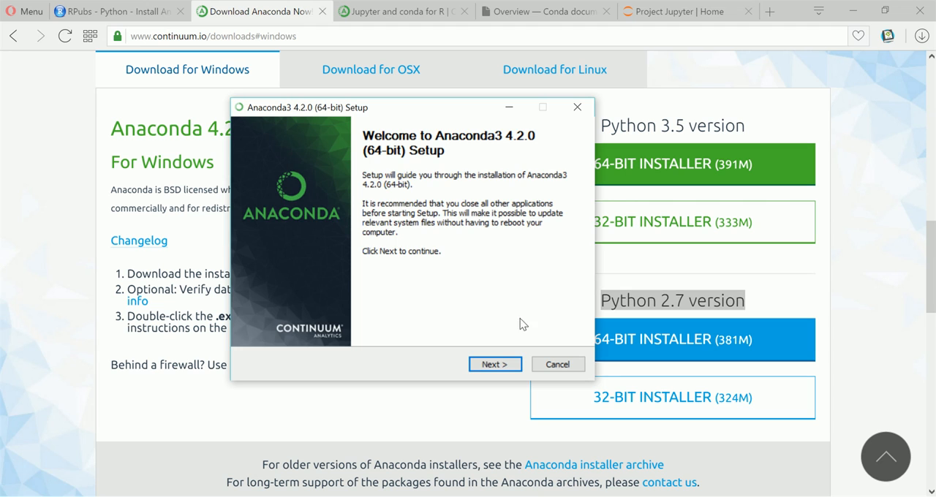
click(514, 363)
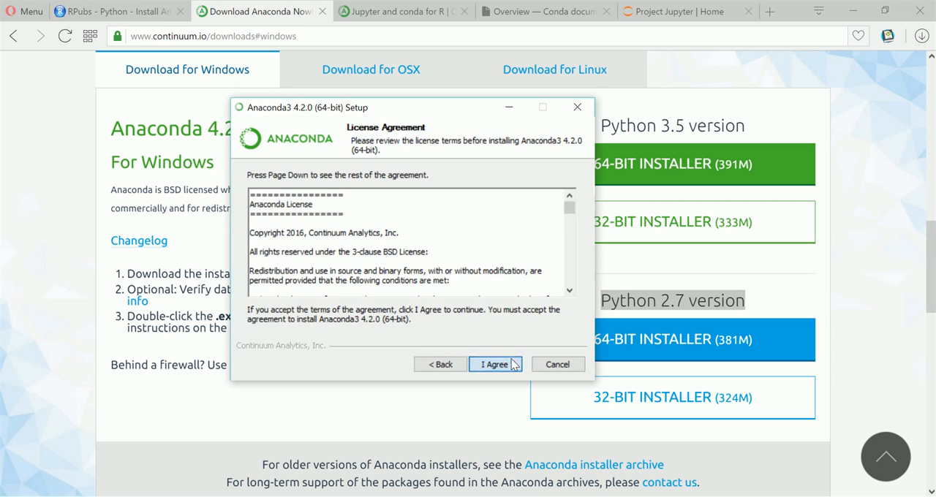
click(494, 364)
click(514, 364)
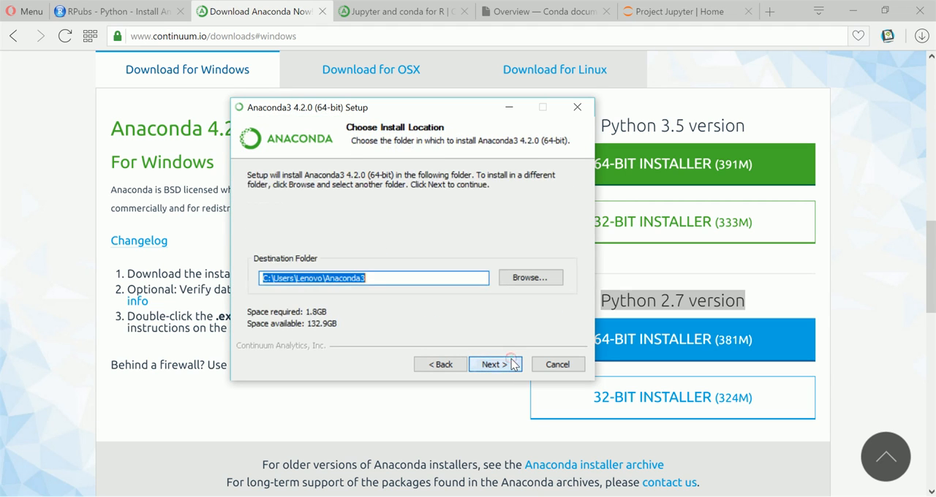
Try to continue the setup with C:\Users\Lenovo\Anaconda3 as the destination folder
click(514, 364)
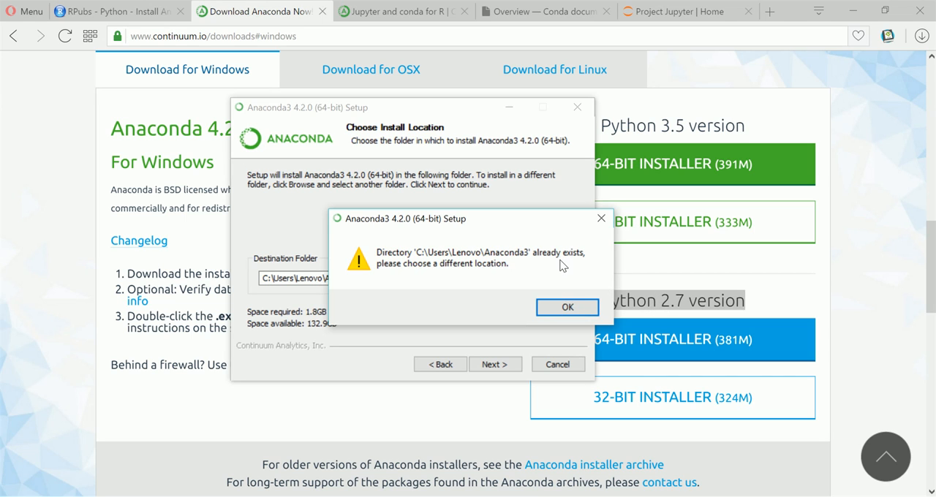
click(563, 308)
click(519, 366)
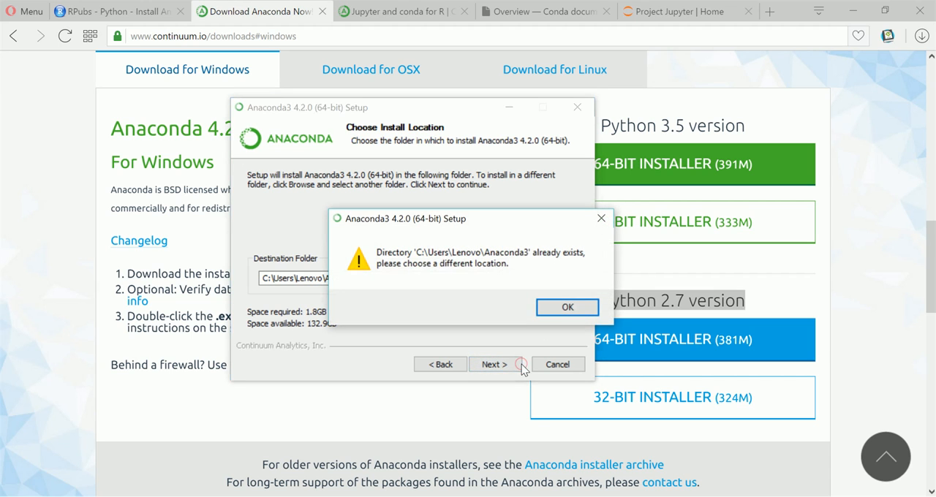
click(559, 309)
Copy the installer's destination folder path and use it to open the existing Anaconda3 folder in File Explorer
drag(382, 277, 267, 275)
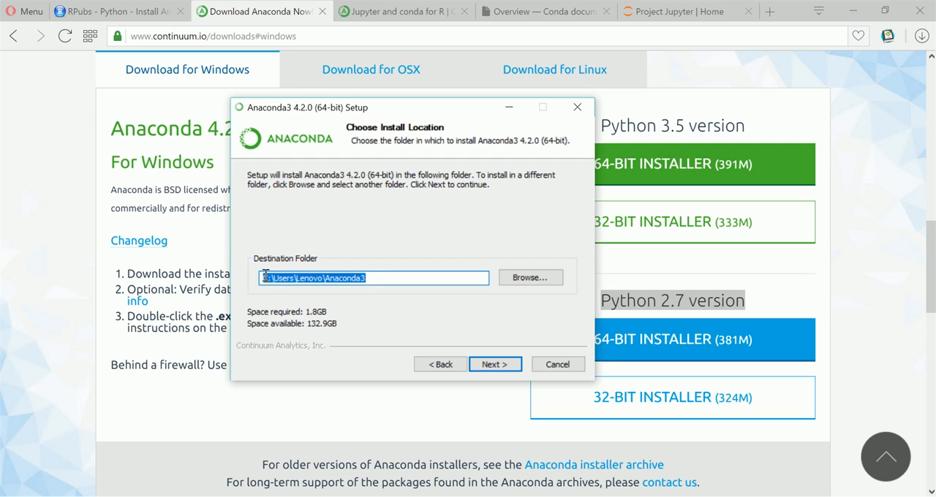
key(ctrl+c)
key(super+r)
key(ctrl+v)
click(139, 465)
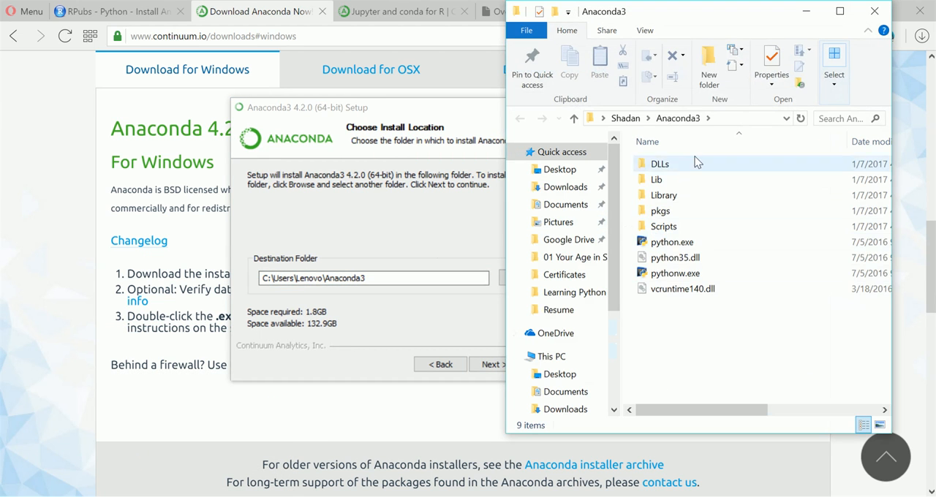
Delete the existing Anaconda3 folder from its parent user folder and close File Explorer
click(625, 118)
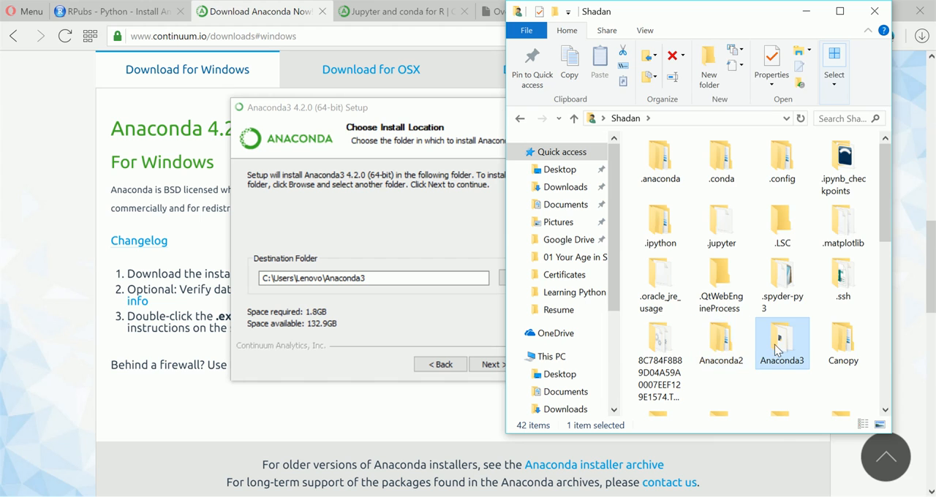
right_click(777, 349)
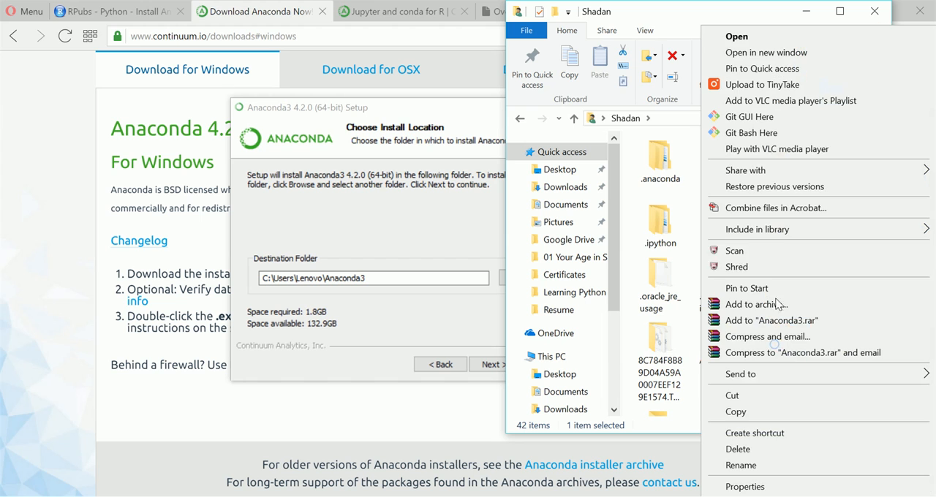
click(738, 449)
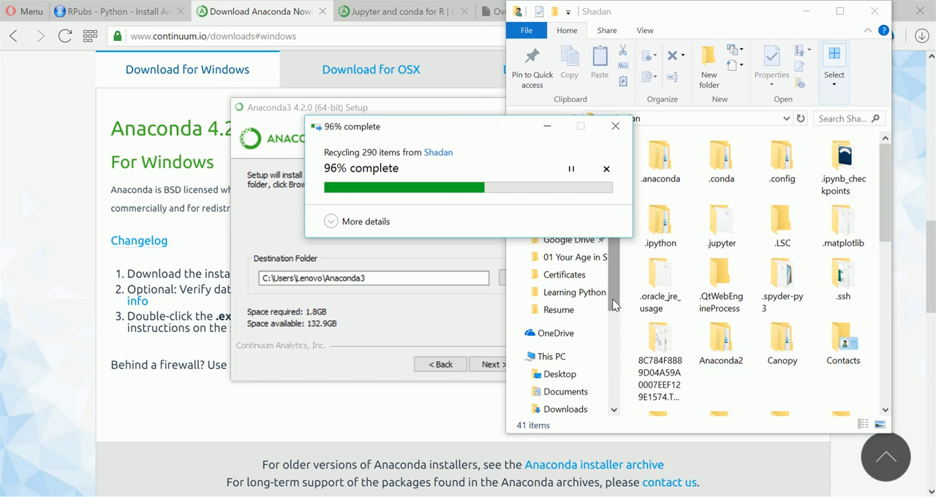
click(875, 13)
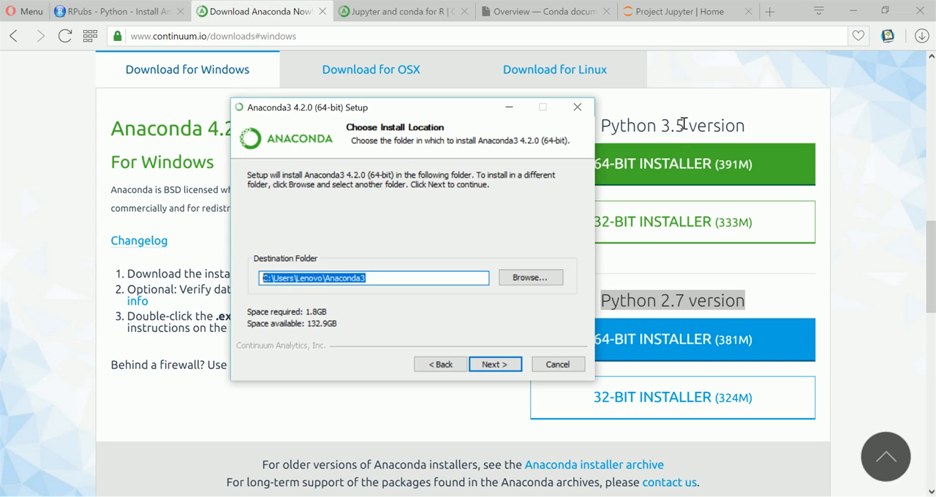
Install to C:\Users\Lenovo\Anaconda3 with Anaconda added to the PATH environment variable and registered as the default Python 3.5
click(495, 366)
click(274, 259)
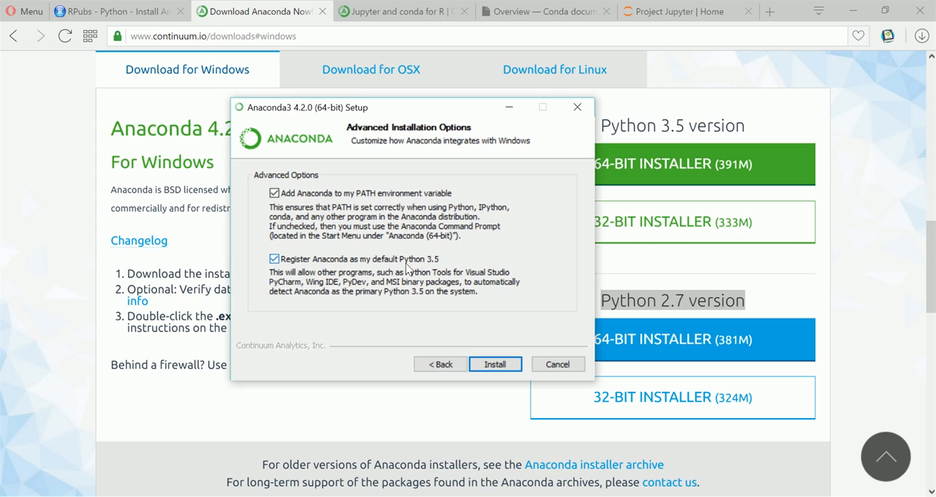
click(495, 364)
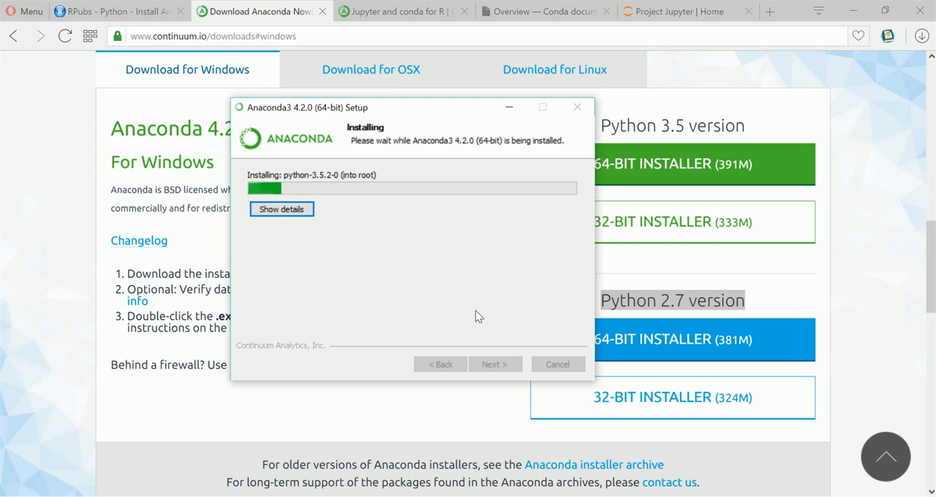
click(767, 494)
mouse_move(831, 492)
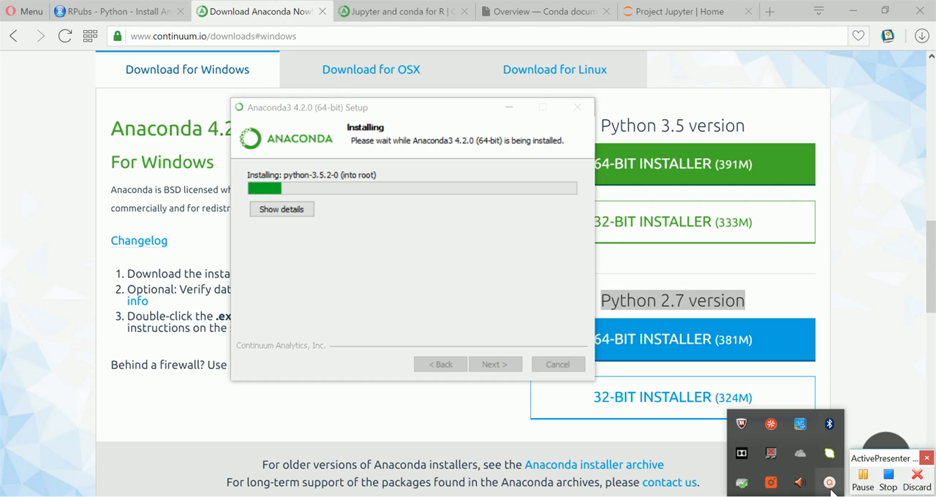
click(863, 487)
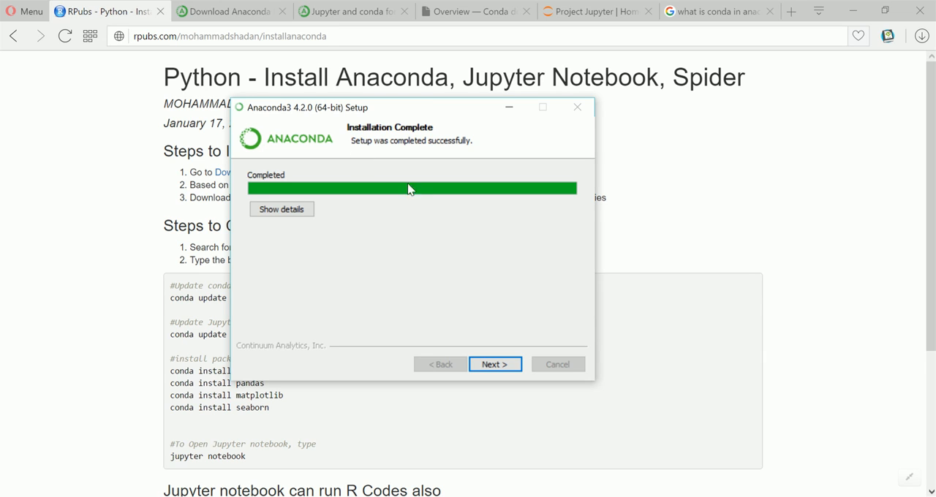
Finish the completed Anaconda3 setup and minimize the anaconda.org browser window that it opens
drag(440, 108, 568, 112)
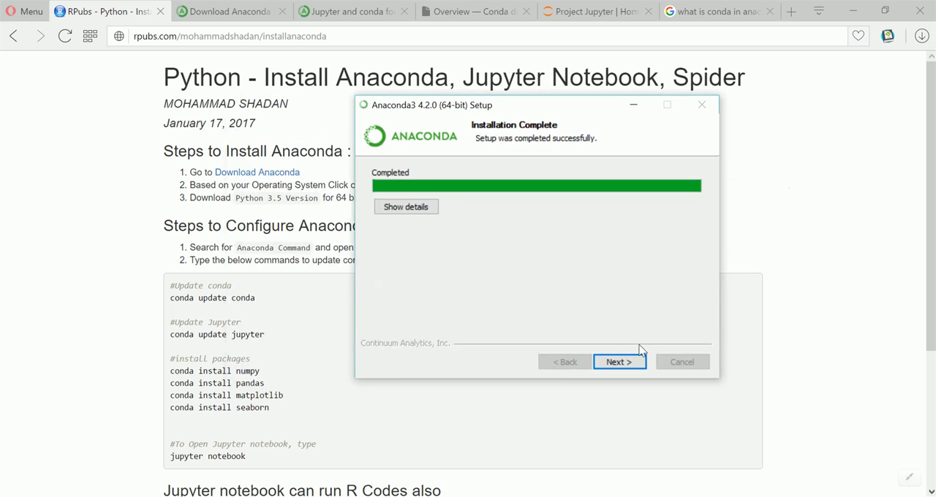
click(621, 365)
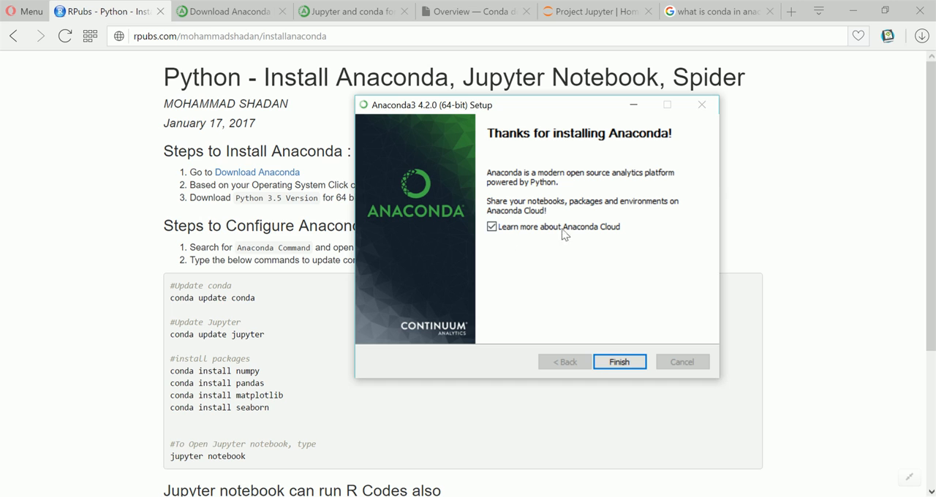
click(620, 363)
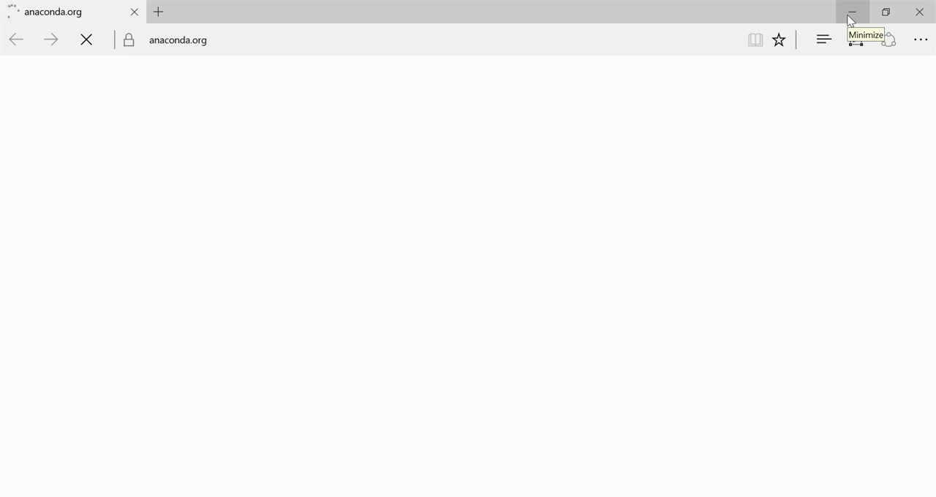
click(851, 20)
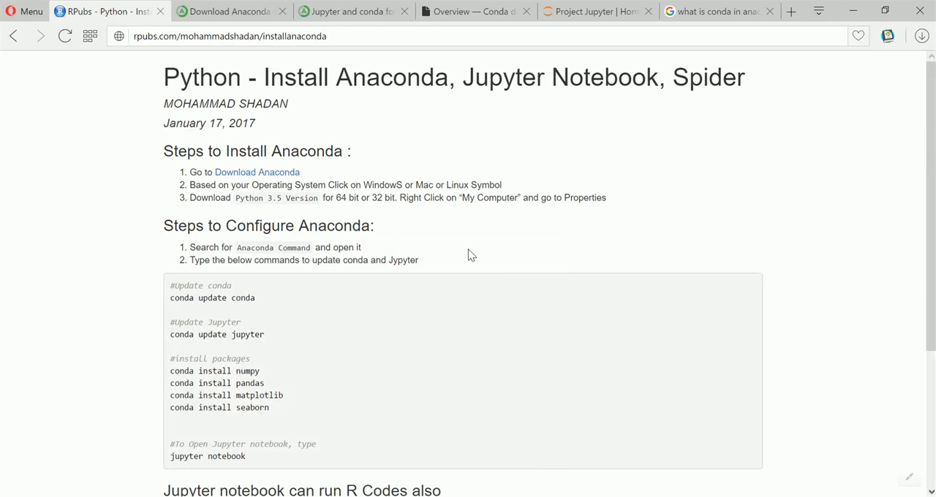
Search Windows for "anaconda" and open the Anaconda Prompt, moving its window clear over the browser
scroll(397, 192, down, 1)
scroll(247, 231, up, 1)
key(super)
text(a)
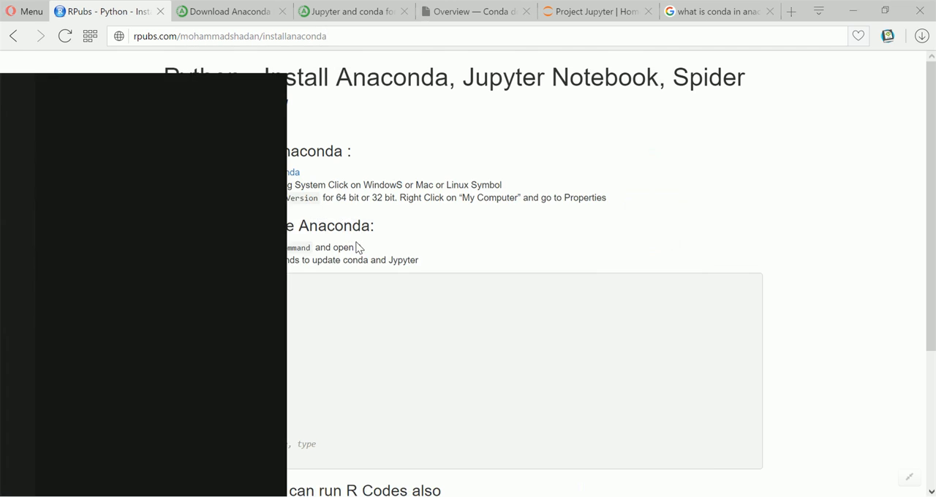
text(na)
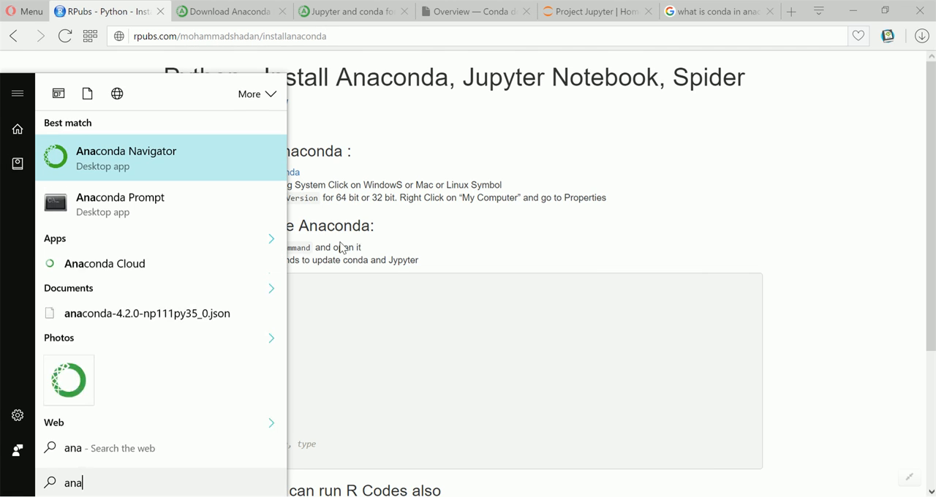
text(conda)
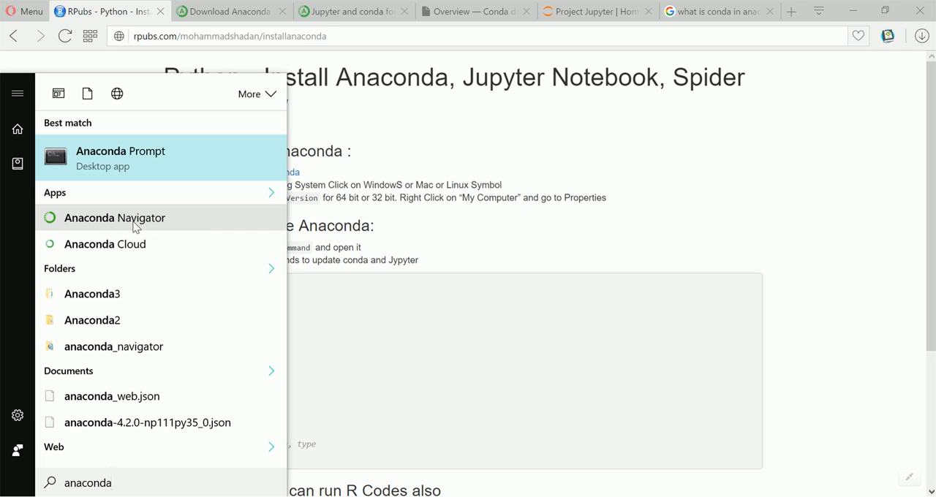
click(148, 159)
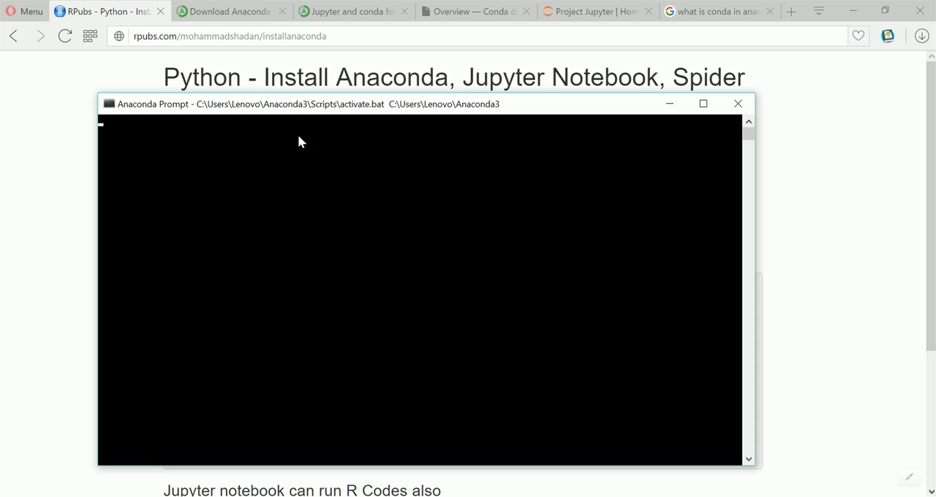
drag(268, 106, 370, 96)
Check the Google results on what conda is and return to the RPubs installation guide
click(144, 168)
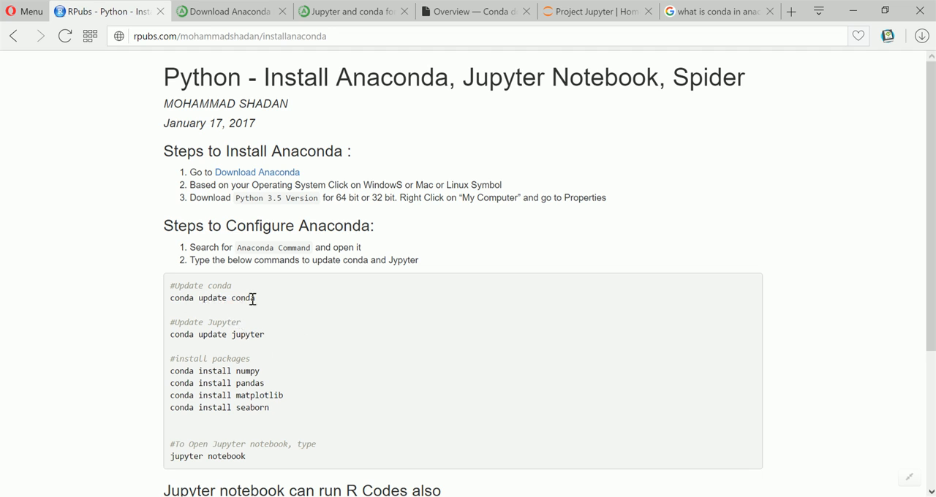
drag(255, 299, 173, 303)
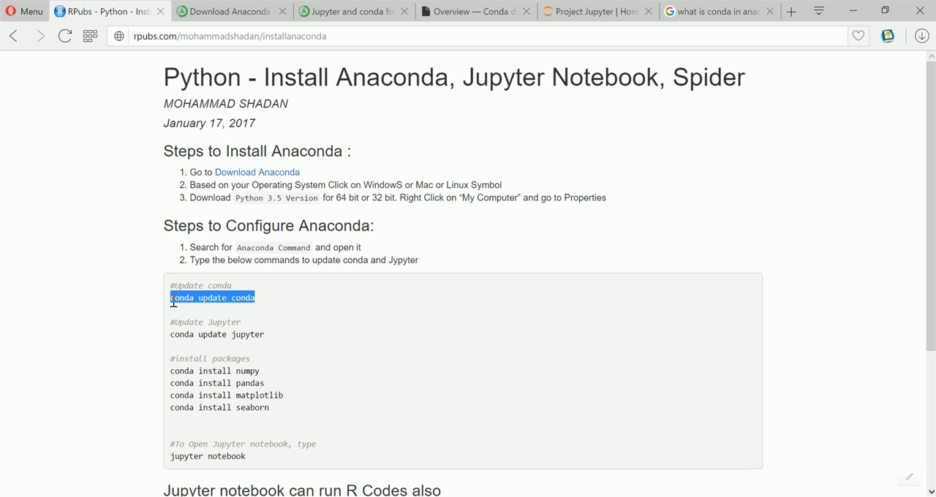
click(262, 308)
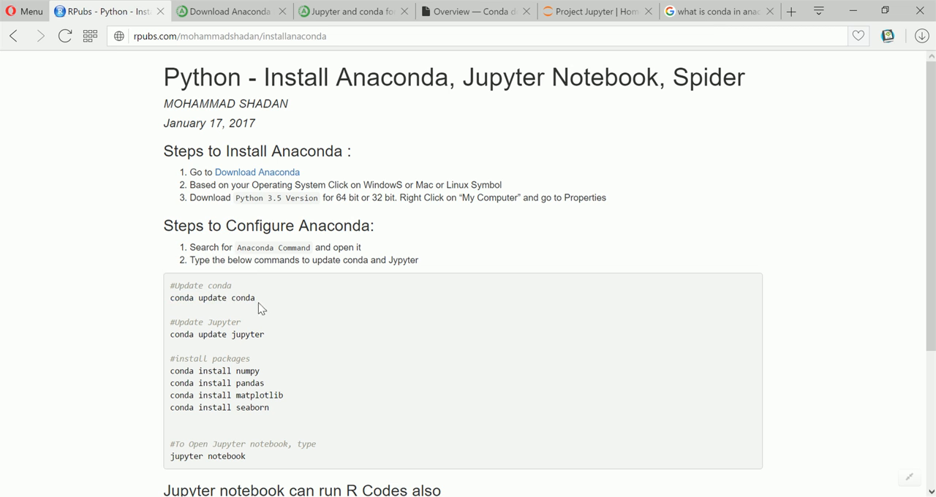
click(726, 14)
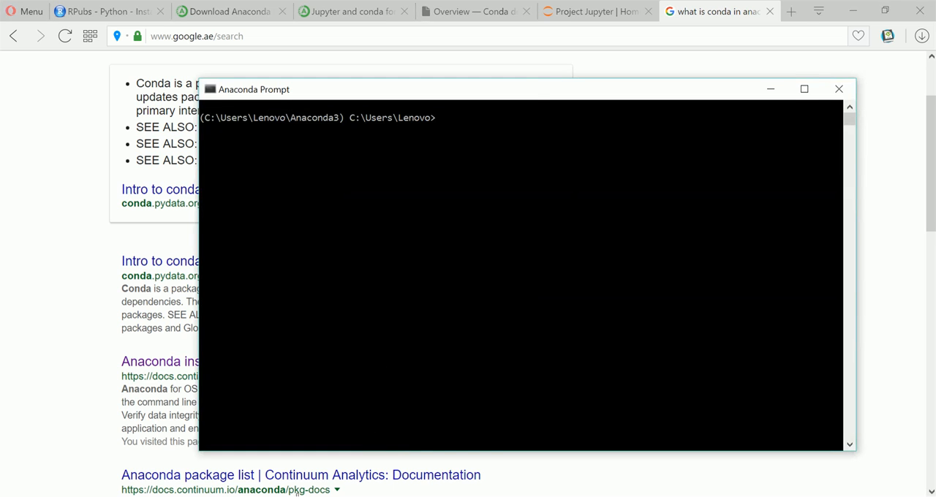
click(130, 16)
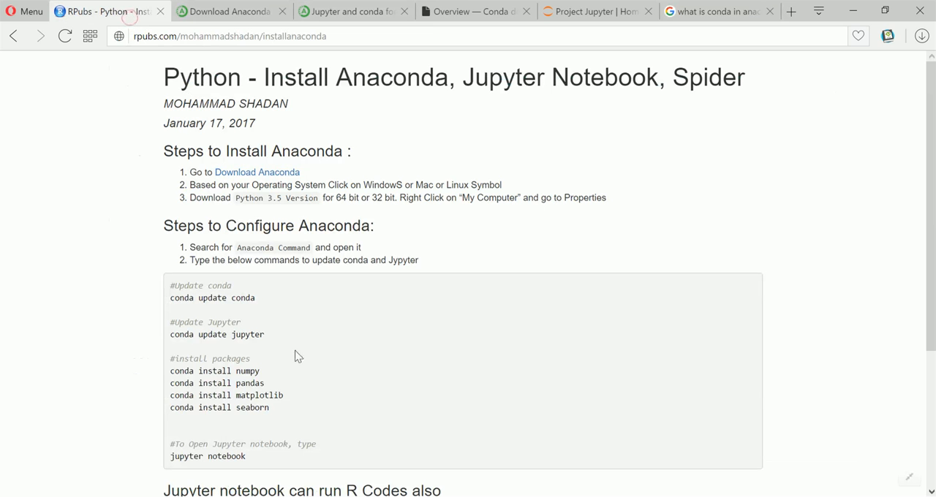
Run the guide's "conda update conda" command in the Anaconda Prompt and accept the package plan with y
drag(258, 299, 170, 298)
key(alt+Tab)
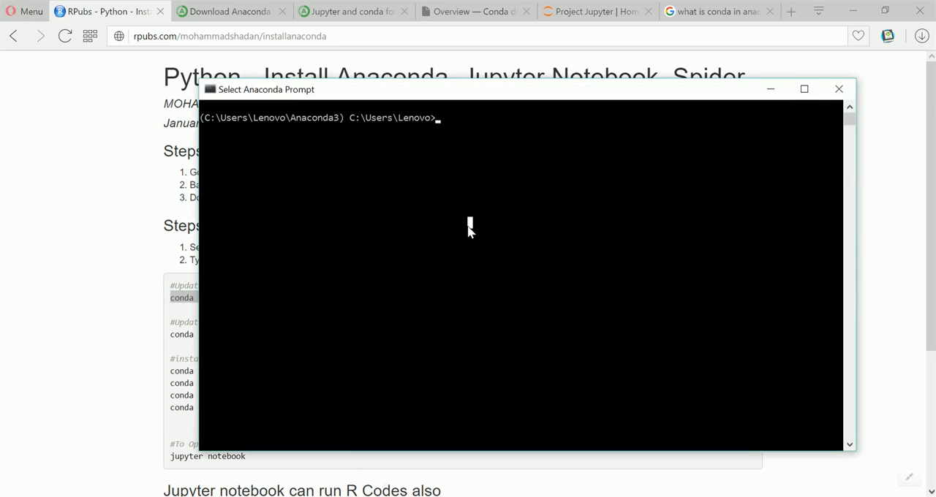
key(ctrl+v)
key(Return)
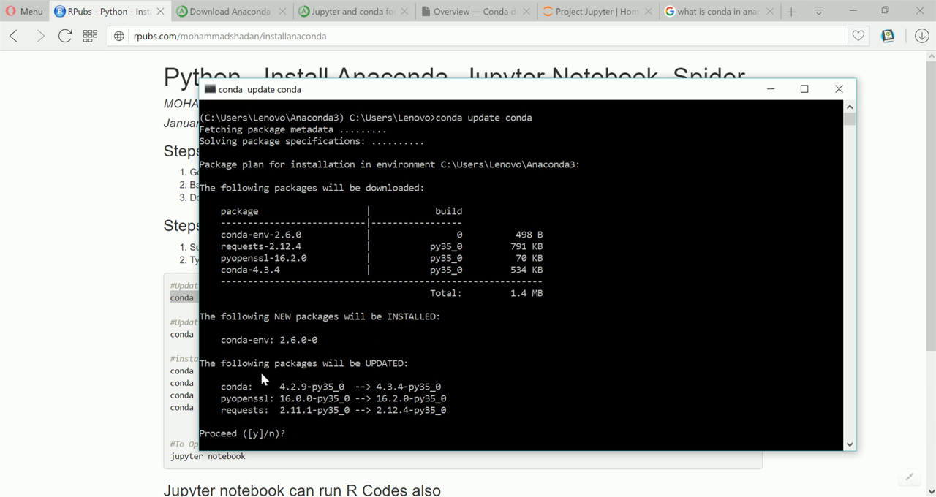
click(310, 433)
key(Escape)
text(y)
key(Return)
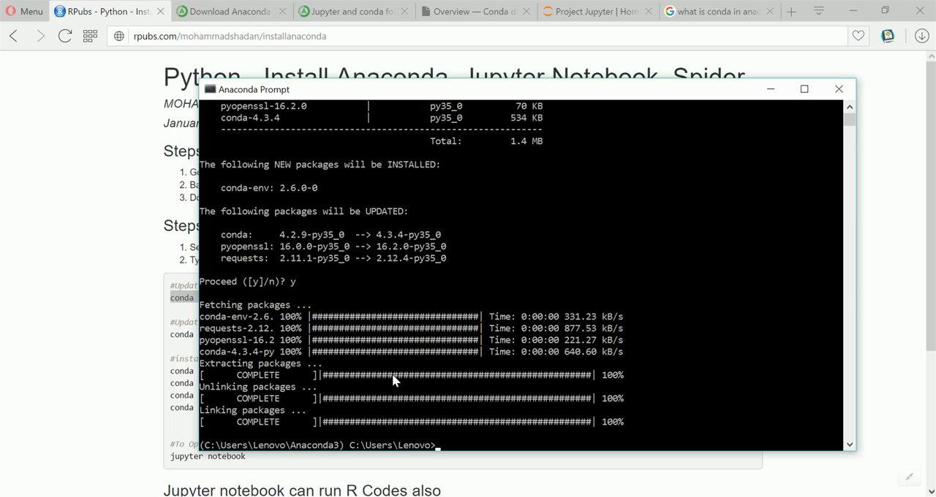
Copy "conda update jupyter" from the RPubs guide and run it in the Anaconda Prompt
click(136, 292)
drag(267, 335, 172, 336)
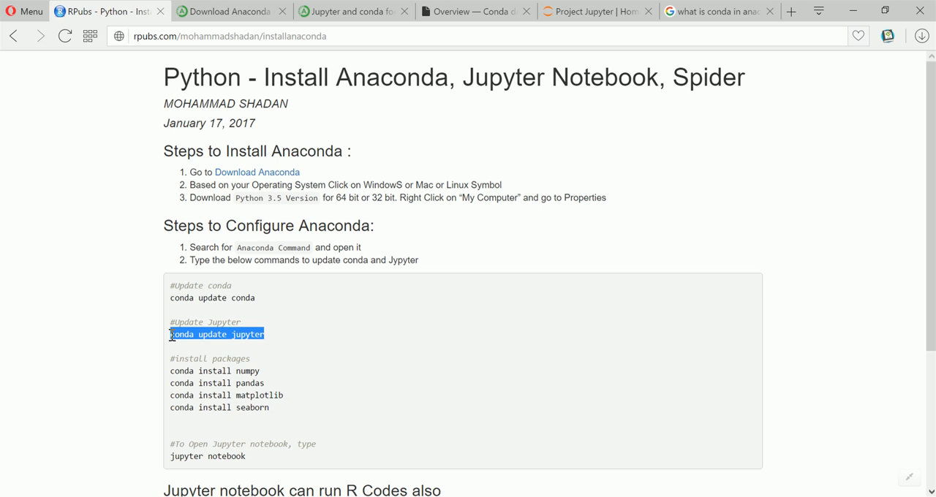
key(ctrl+c)
key(alt+Tab)
click(534, 425)
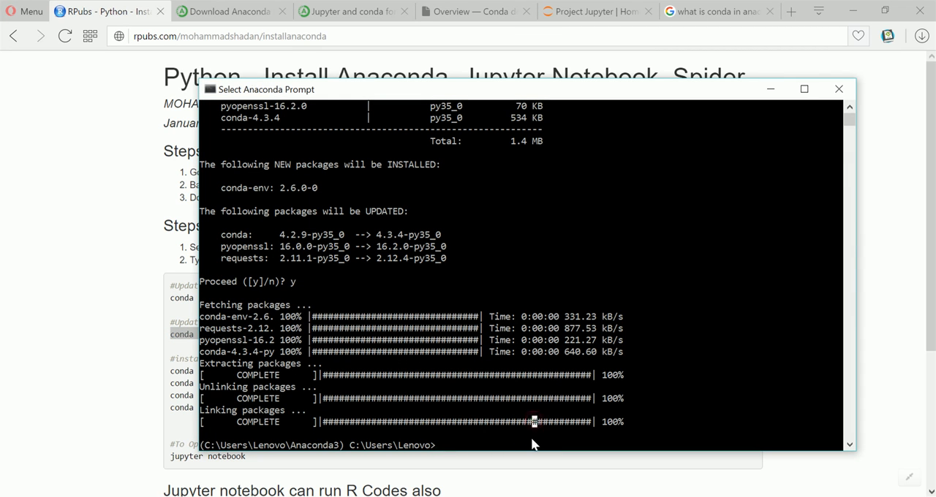
key(ctrl+v)
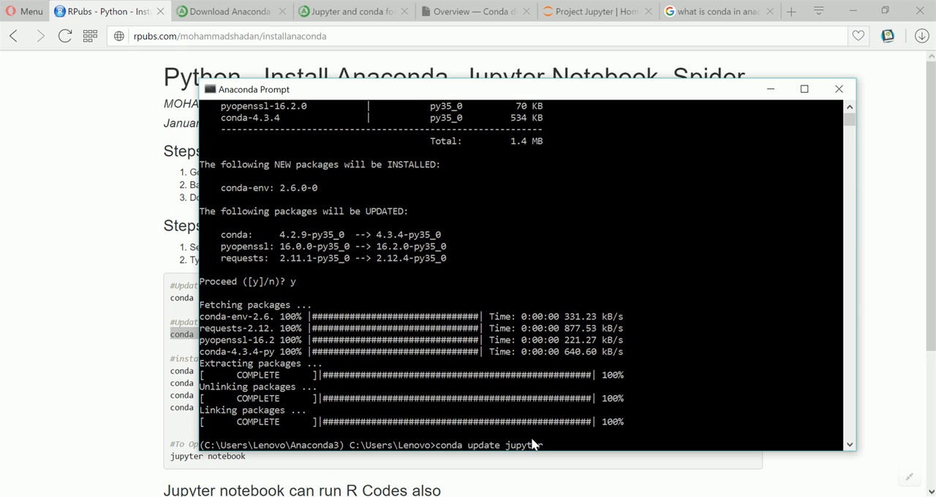
key(Return)
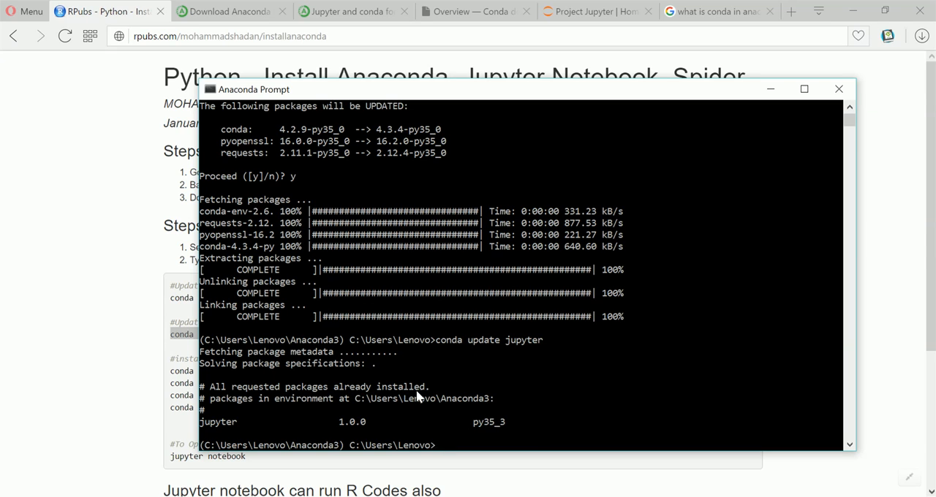
Start the Python interpreter in the Anaconda Prompt with "python" to check the installed version
click(452, 444)
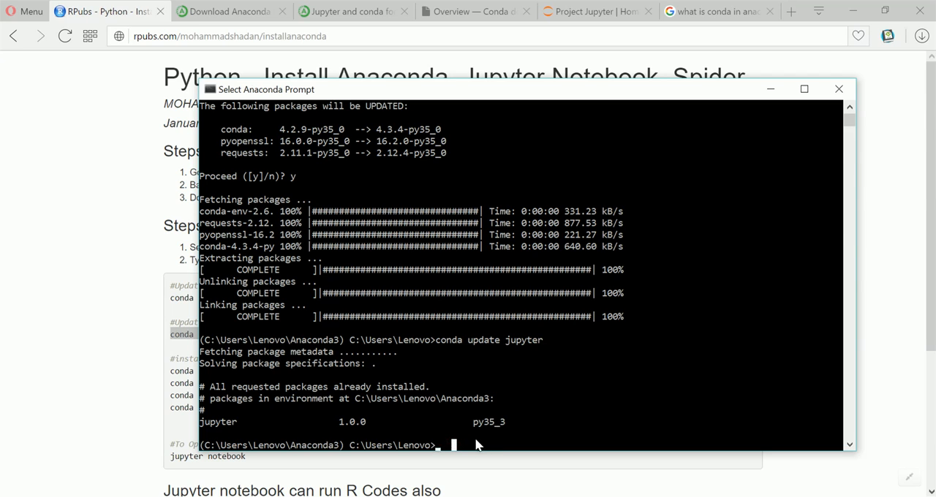
click(474, 444)
click(453, 444)
key(Escape)
text(python)
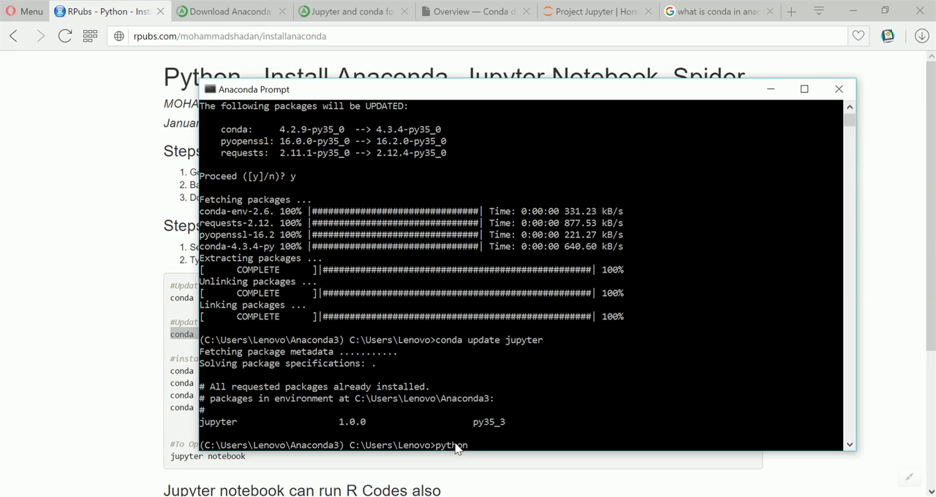
key(Return)
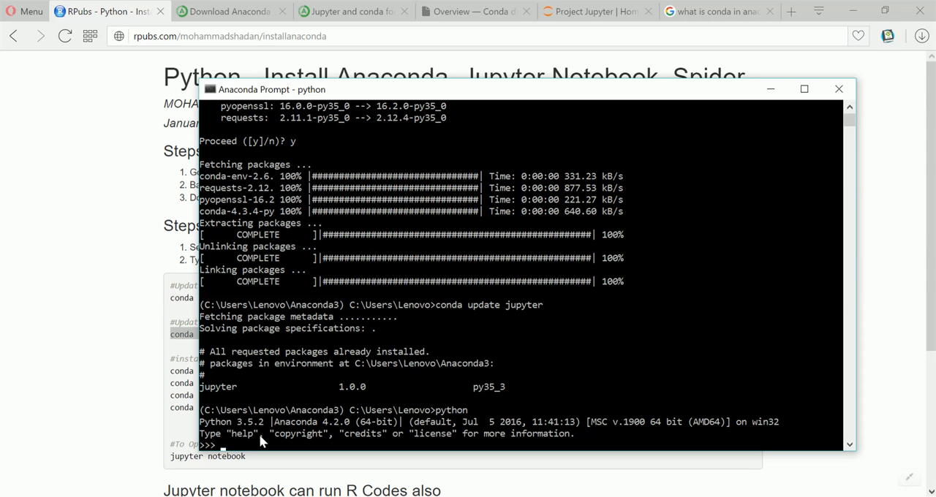
Try to launch Jupyter Notebook with "jupyter notebook" from inside the Python interpreter
text(quit)
key(BackSpace)
key(BackSpace)
key(BackSpace)
key(BackSpace)
text(jupyter notebook)
key(Return)
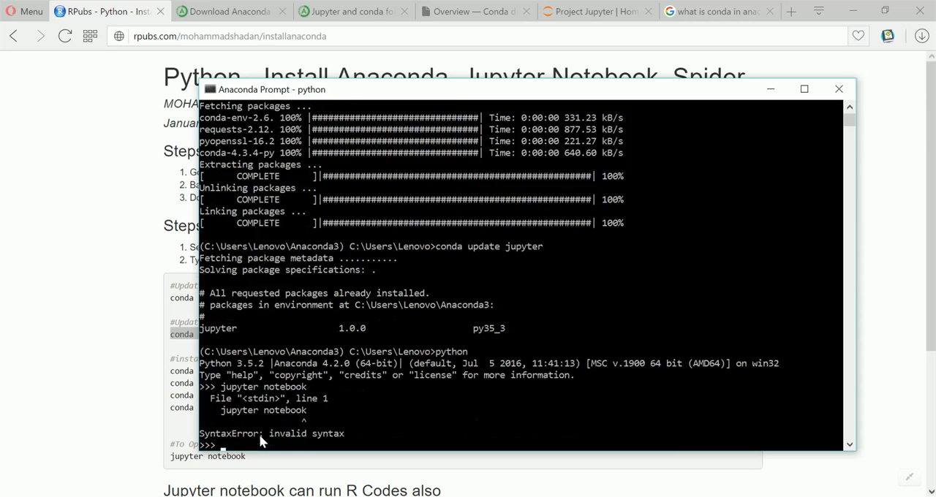
Leave the Python interpreter with quit() to get back to the conda command line
text(quit())
key(Return)
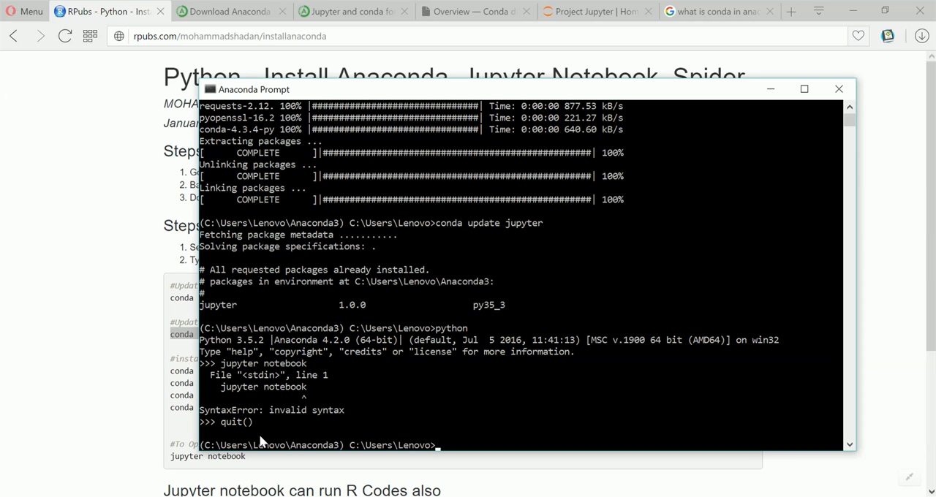
text(juypter notebook)
key(Return)
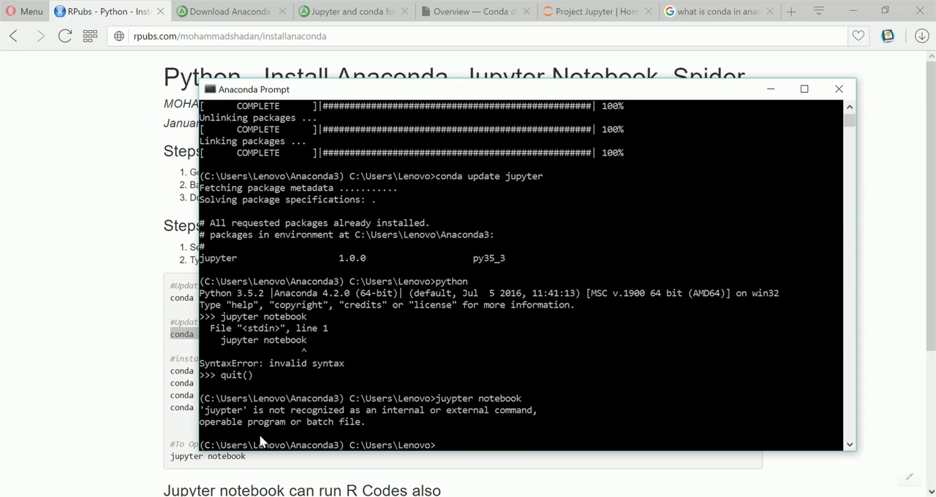
Launch Jupyter Notebook by running "jupyter notebook" at the Anaconda command line
text(jupyter notebook)
key(Return)
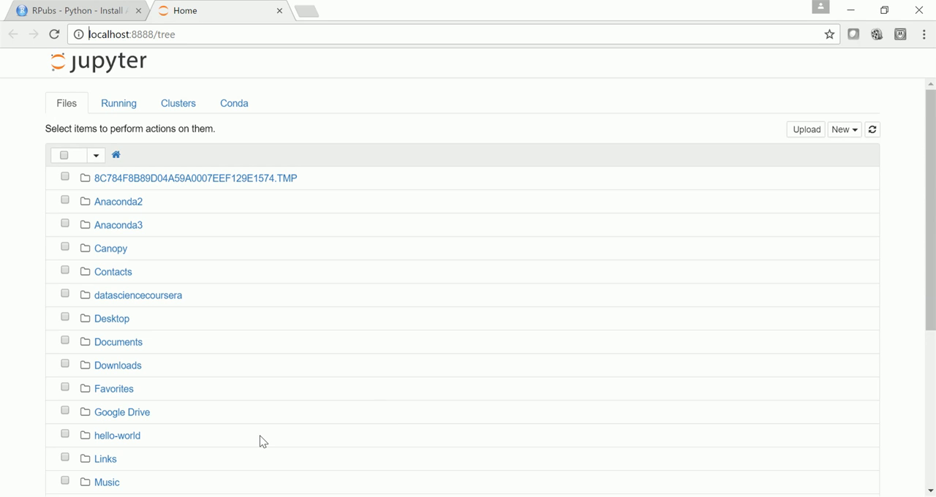
Look through the Jupyter home folder list and create a new notebook with the Python [conda root] kernel
scroll(243, 314, down, 2)
scroll(183, 326, down, 2)
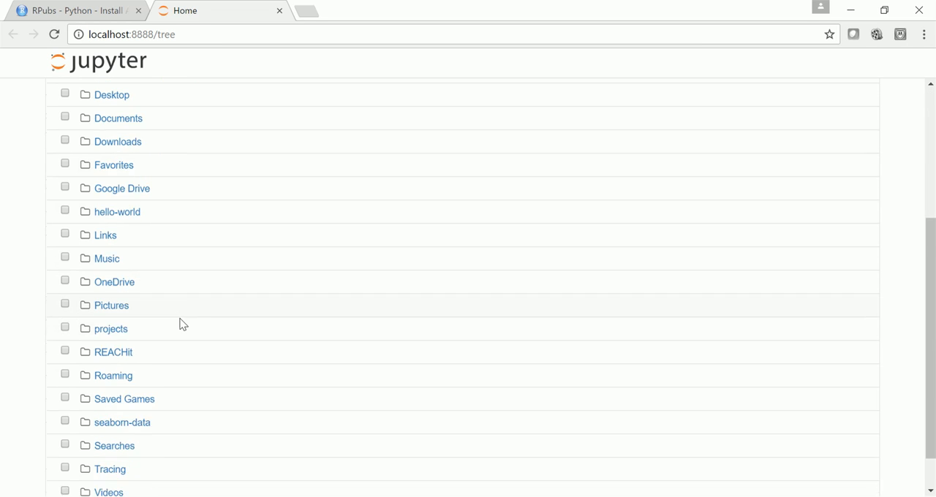
scroll(183, 219, up, 3)
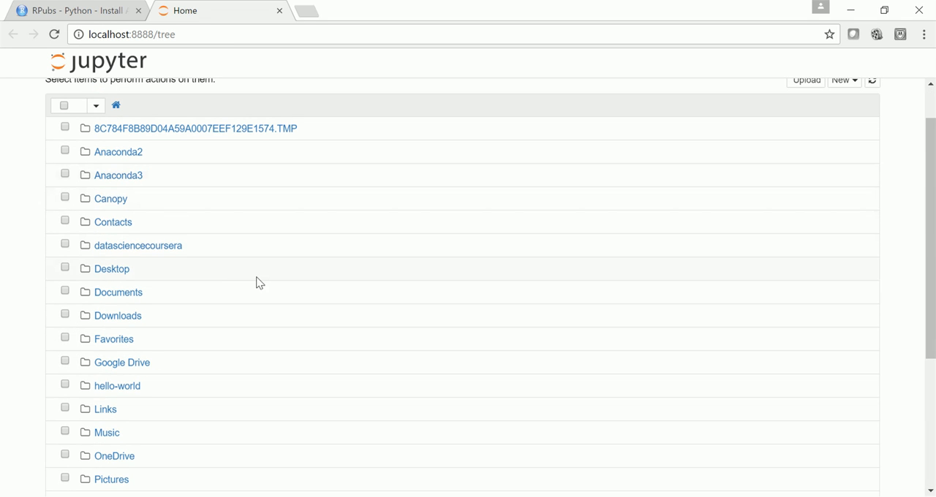
scroll(64, 253, down, 3)
scroll(53, 270, up, 4)
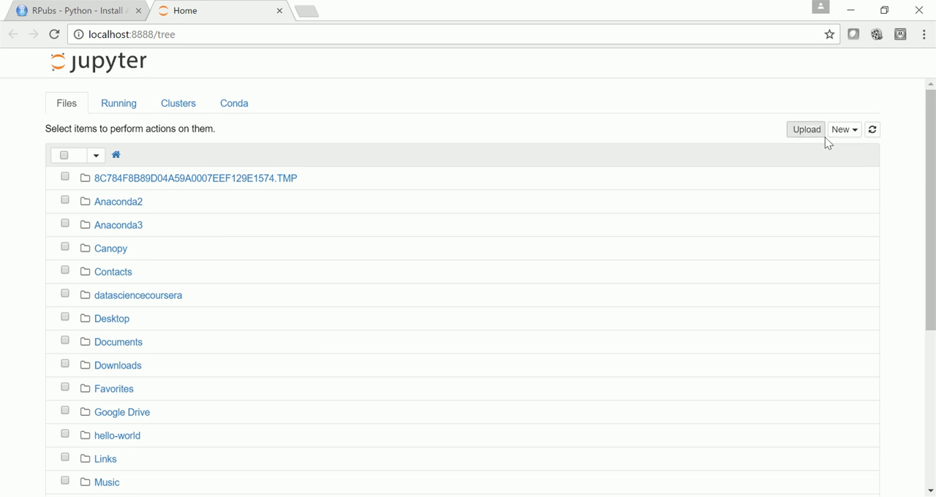
click(846, 134)
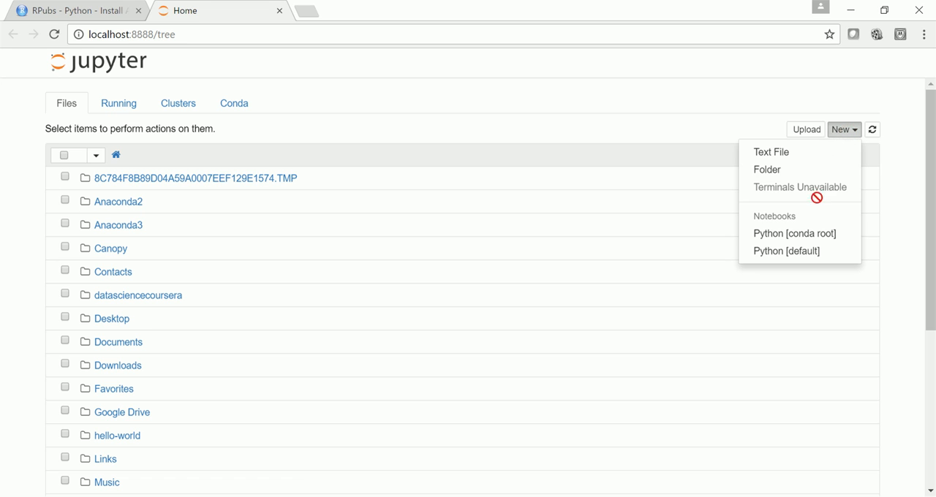
click(786, 236)
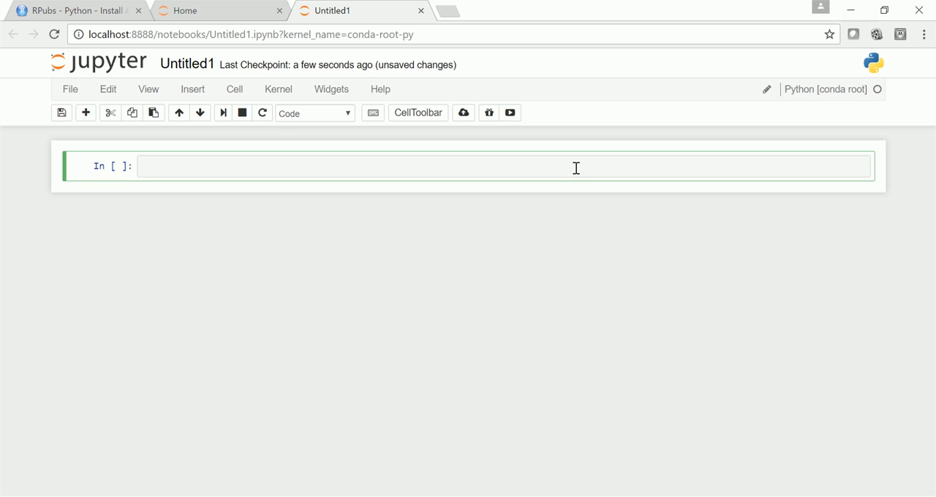
Evaluate 5+5, 5-5, 5**2 and 5*5*5 in four consecutive cells of the new notebook
text(5+5)
key(shift+Return)
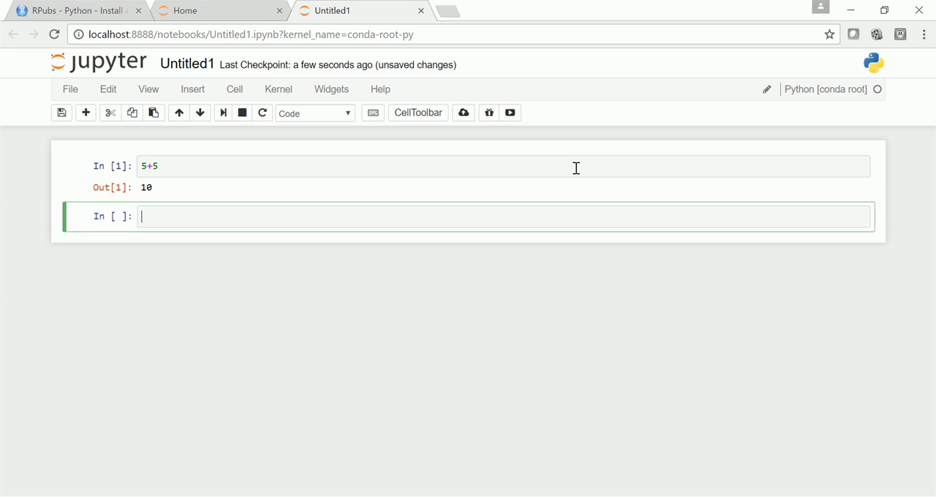
text(5-5)
key(shift+Return)
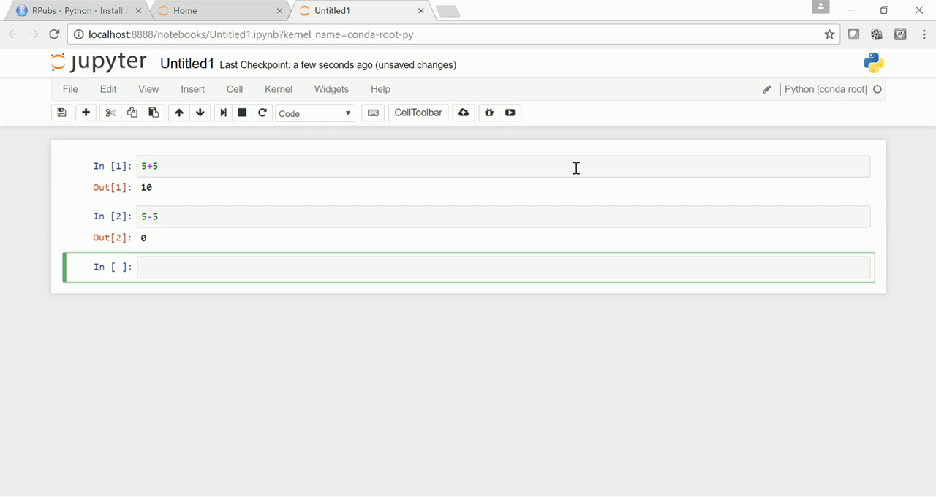
text(5**2)
key(shift+Return)
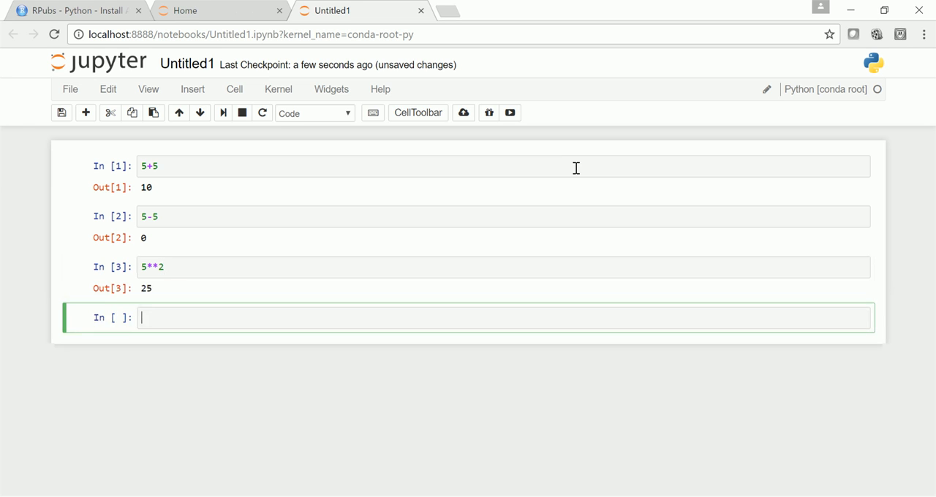
text(5*5*5)
key(Return)
key(shift+Return)
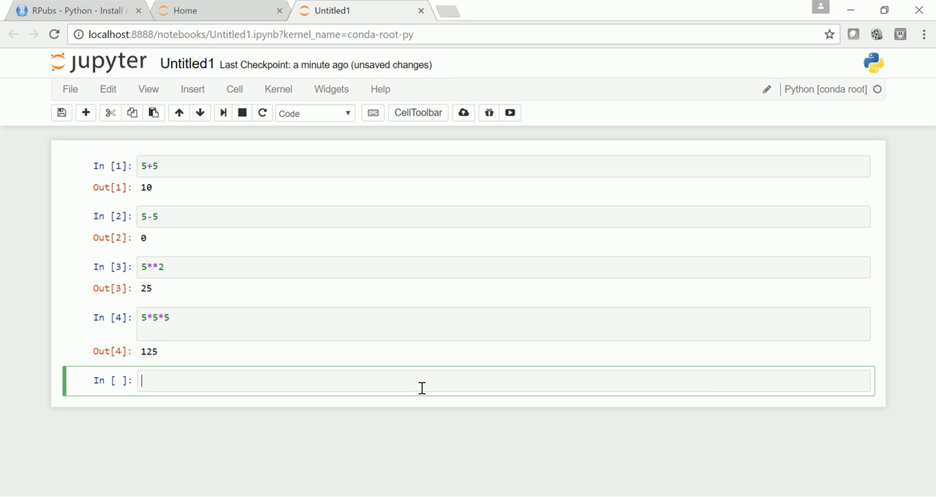
Import NumPy in the next notebook cell with "import numpy as np" and run it
text(import numpy as np)
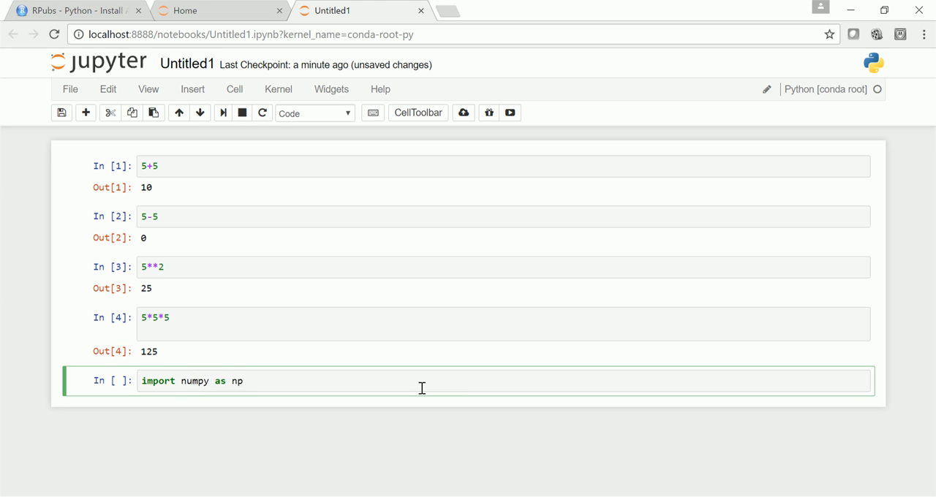
key(shift+Return)
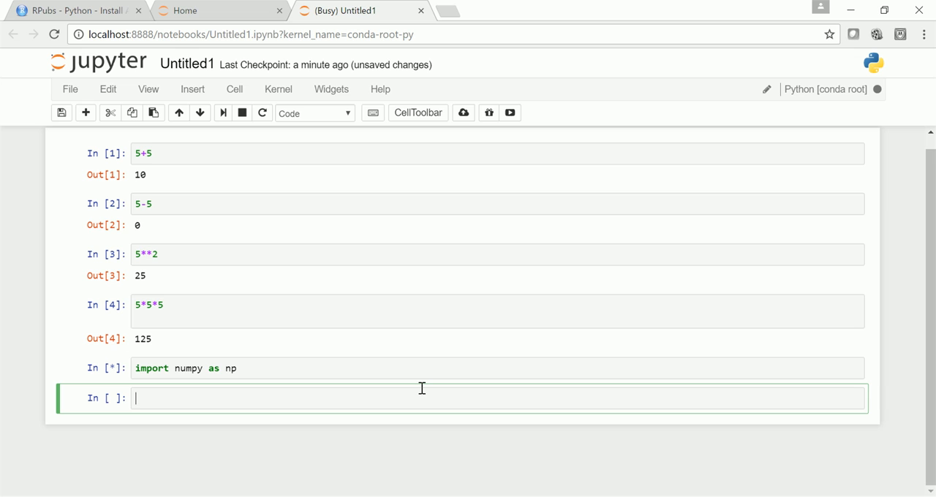
Generate a 20-element NumPy array by running np.arange(20) in the next notebook cell
text(np)
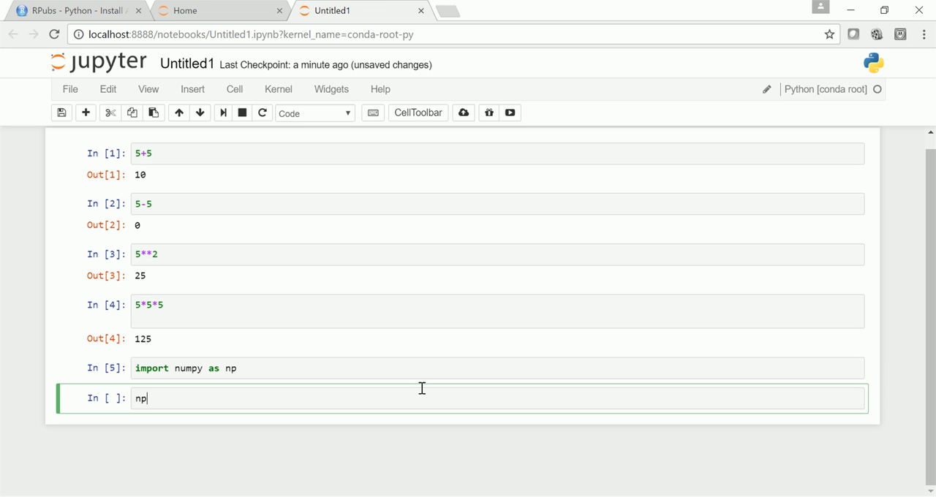
text(.arange(20)
key(shift+Return)
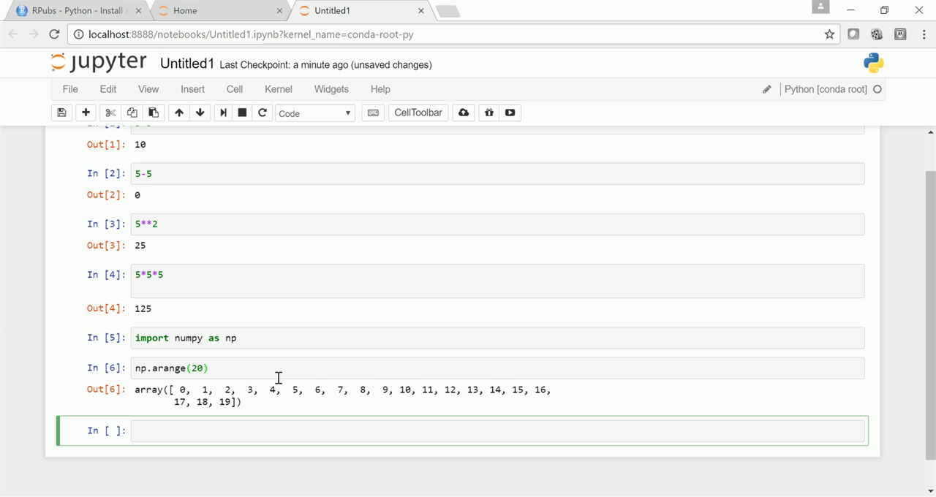
Open a second Anaconda Prompt window alongside the one running the notebook server and make the new one active
key(super)
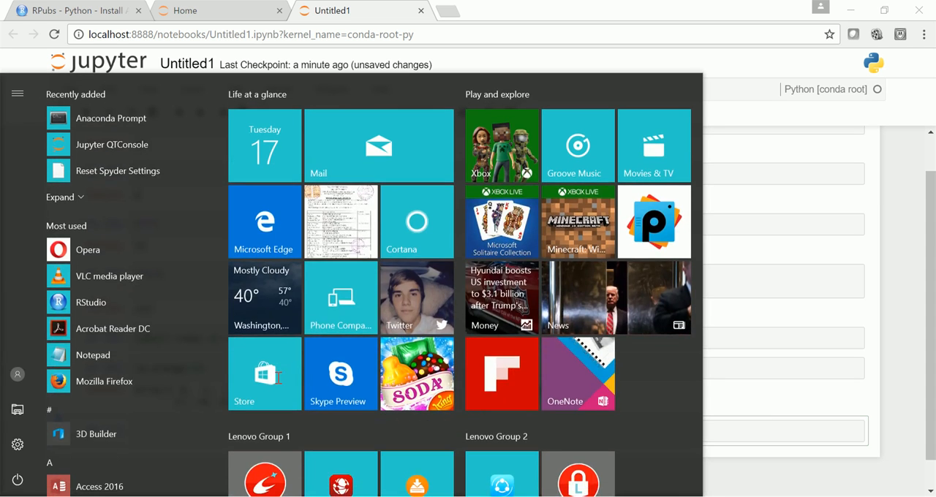
text(an)
key(Return)
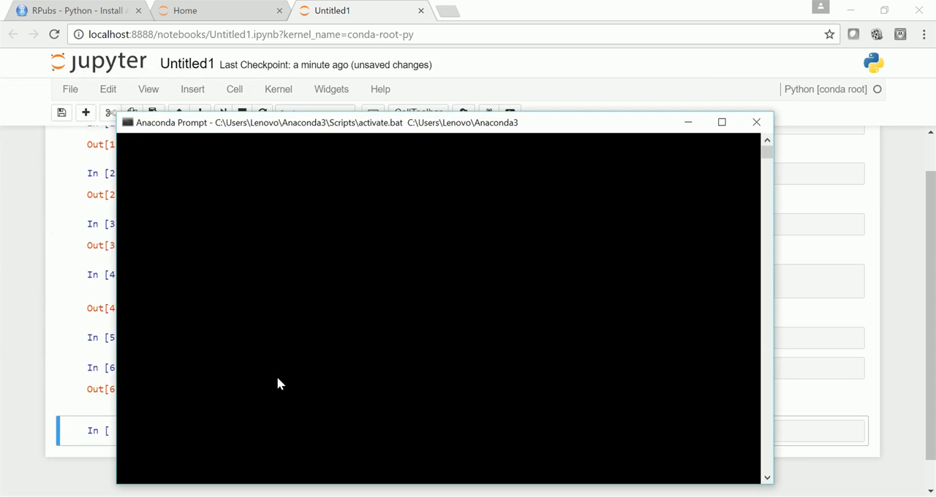
mouse_move(313, 457)
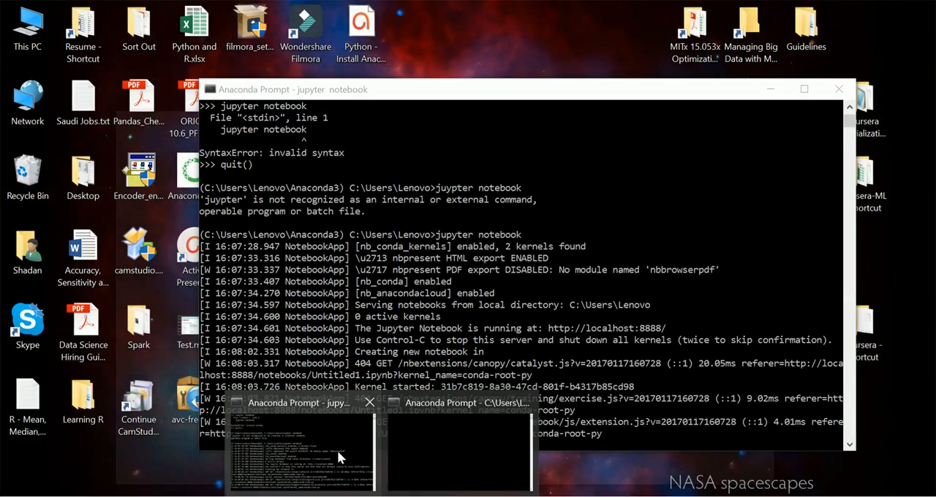
click(337, 451)
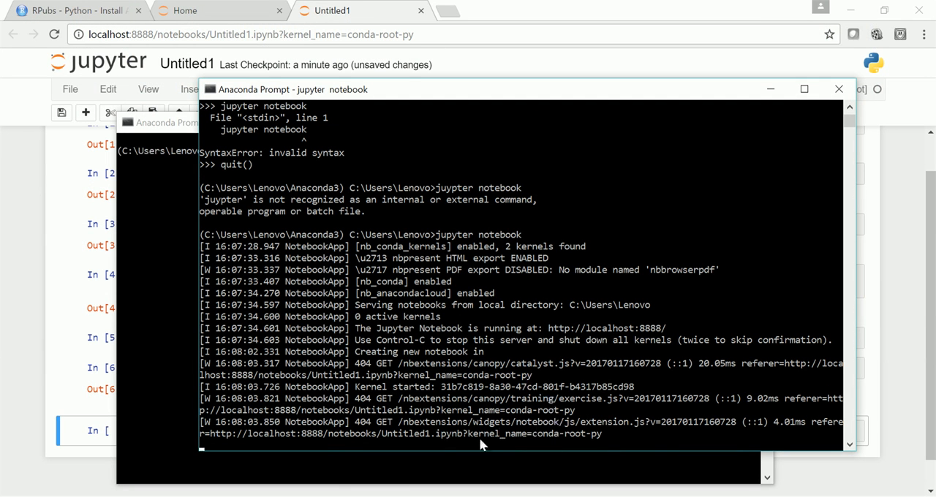
click(155, 217)
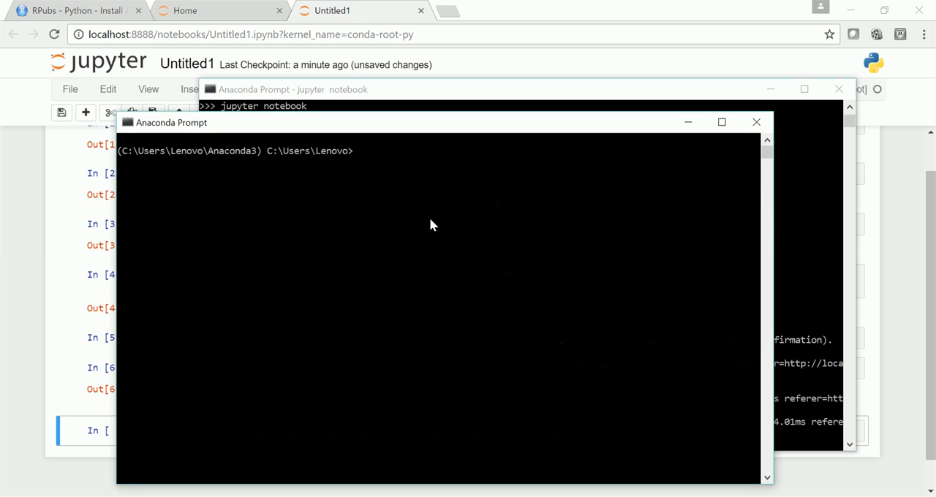
Copy "conda install numpy" from the RPubs guide into the new Anaconda Prompt, run it and accept the package plan with y
click(76, 17)
scroll(329, 329, down, 3)
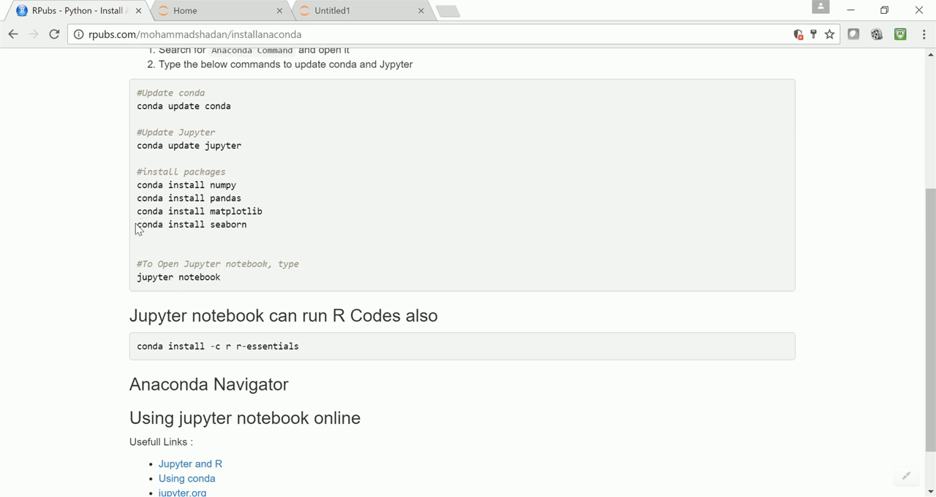
drag(137, 225, 244, 225)
drag(237, 186, 134, 186)
key(super+c)
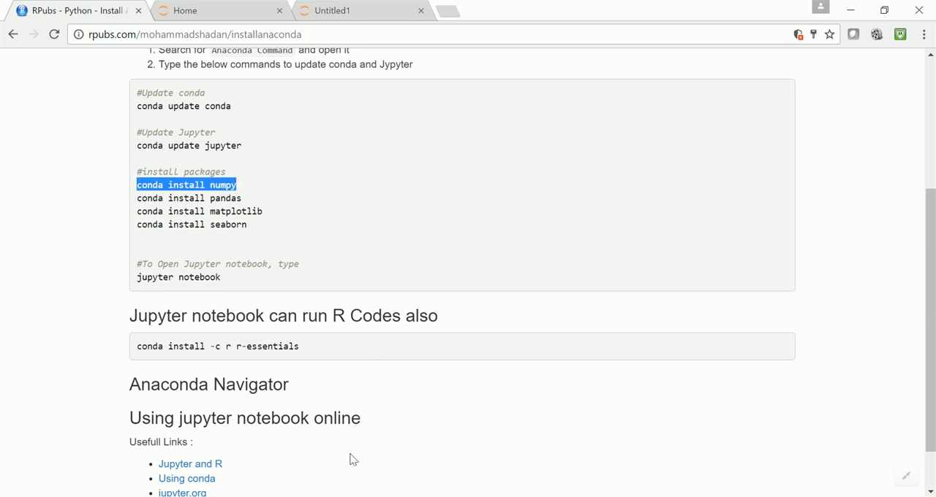
click(359, 494)
click(462, 450)
right_click(467, 322)
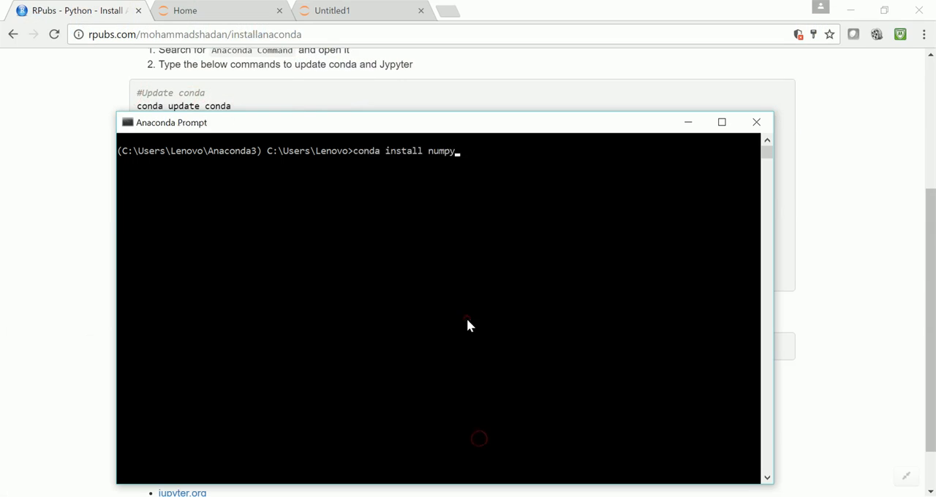
key(Return)
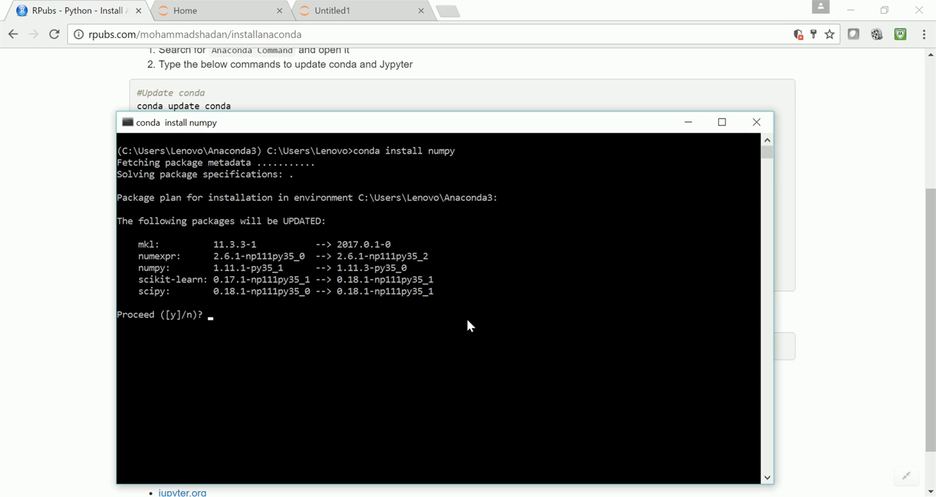
text(y)
key(Return)
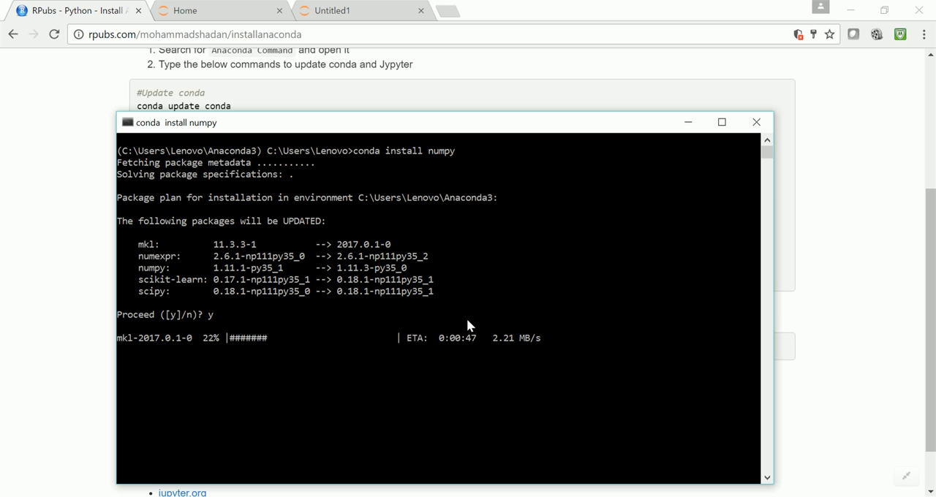
click(785, 496)
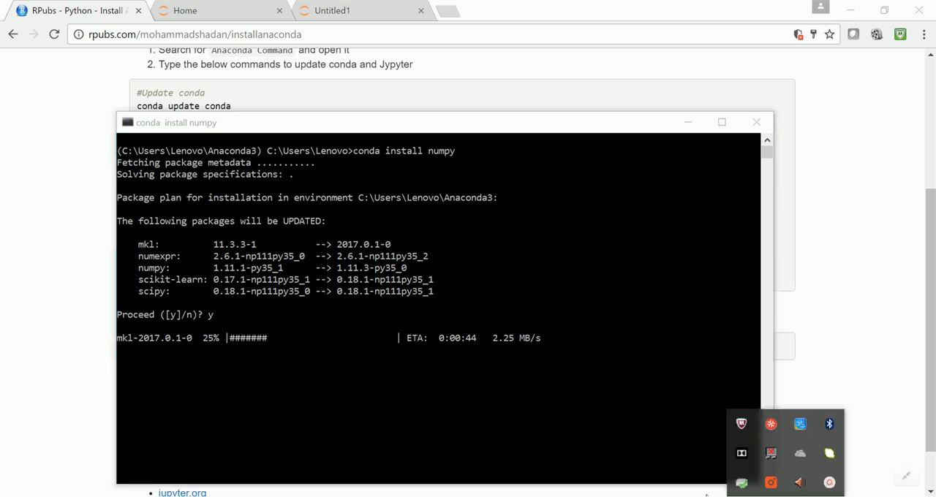
click(826, 485)
click(849, 478)
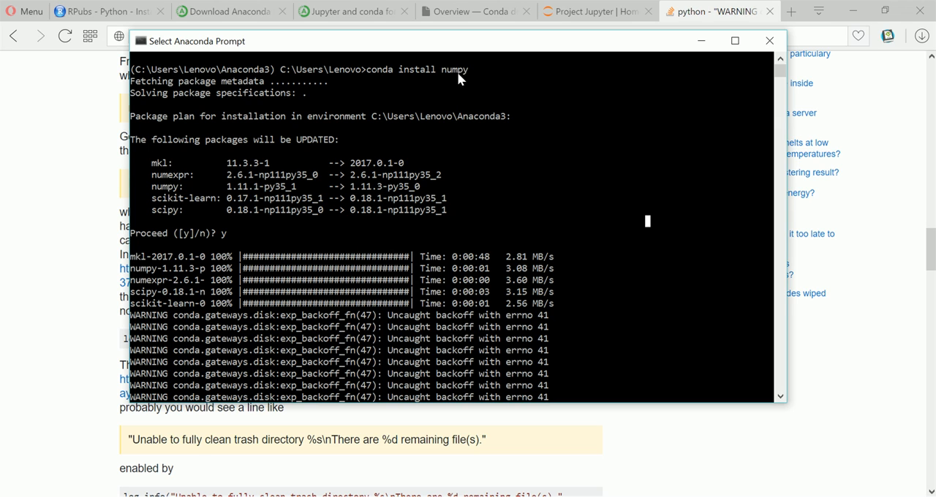
Examine the package updates and errno 41 warnings in the numpy installation output, along with the Stack Overflow explanation of that error
drag(136, 138, 347, 149)
scroll(500, 257, down, 1)
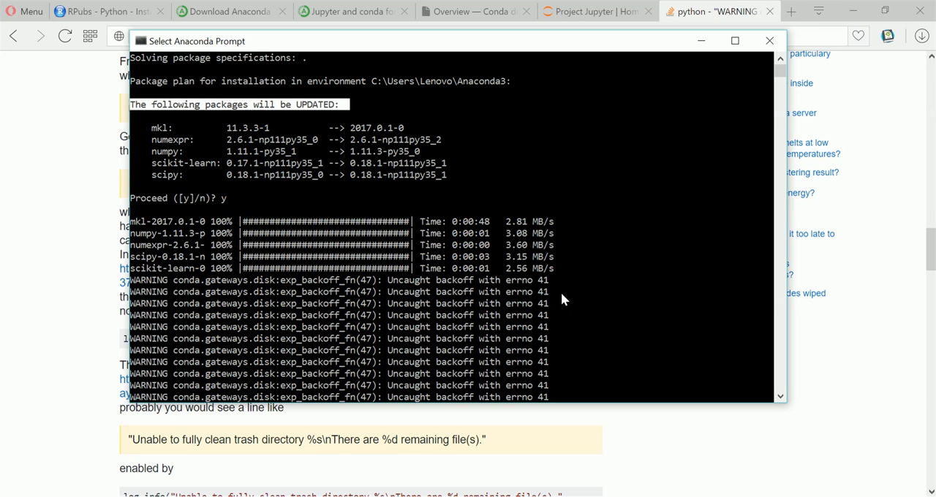
scroll(556, 300, down, 3)
scroll(554, 305, up, 3)
drag(506, 281, 552, 285)
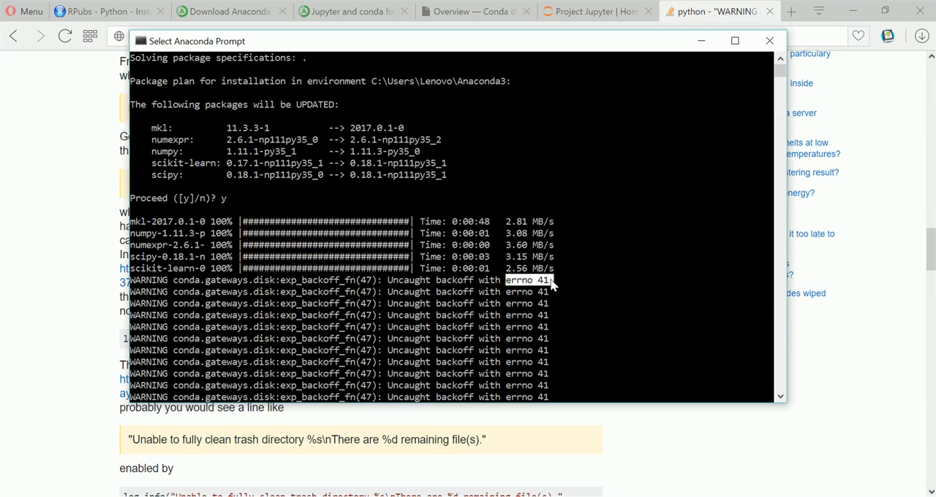
click(56, 189)
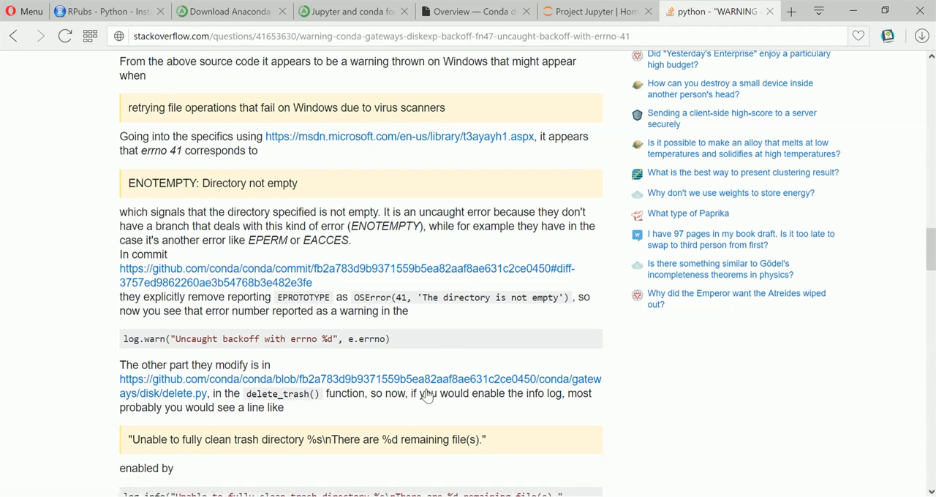
click(413, 486)
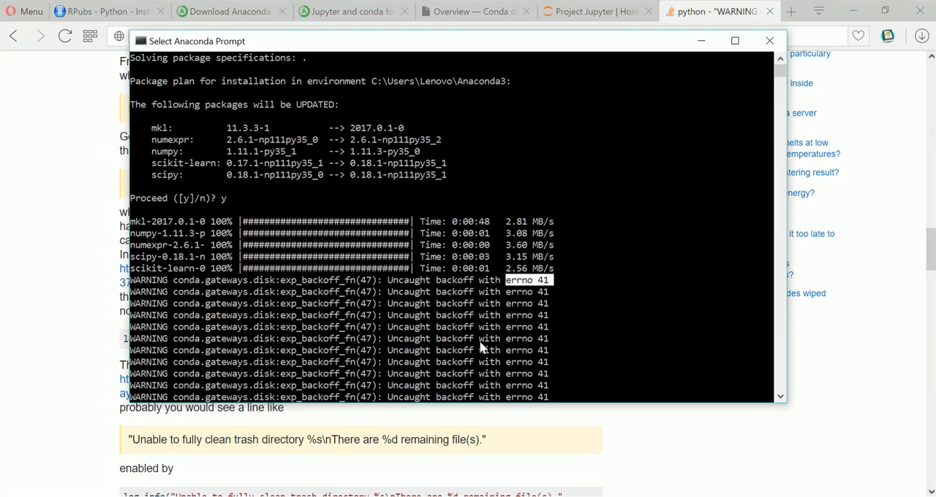
scroll(479, 340, down, 2)
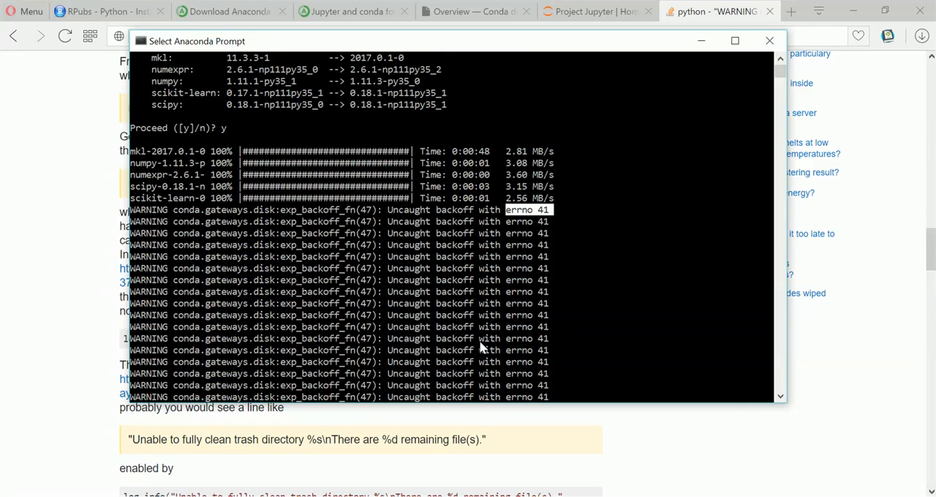
scroll(479, 340, down, 2)
scroll(479, 341, down, 1)
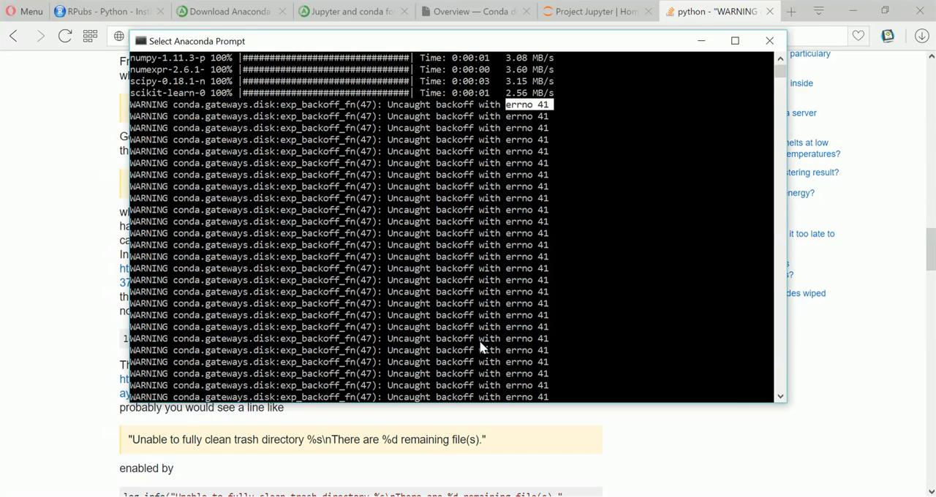
Recall the seaborn install command at the Anaconda Prompt, change it to "conda install statsmodels" and run it
right_click(520, 315)
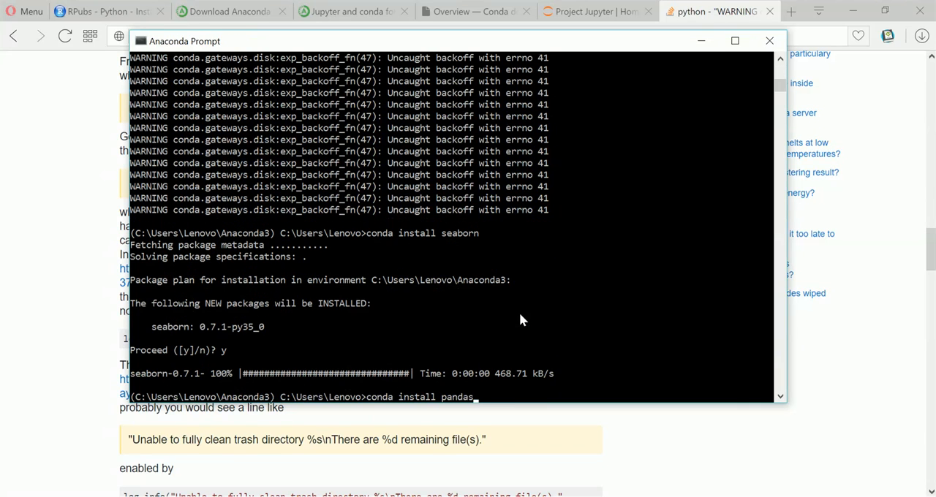
key(Up)
drag(132, 235, 570, 376)
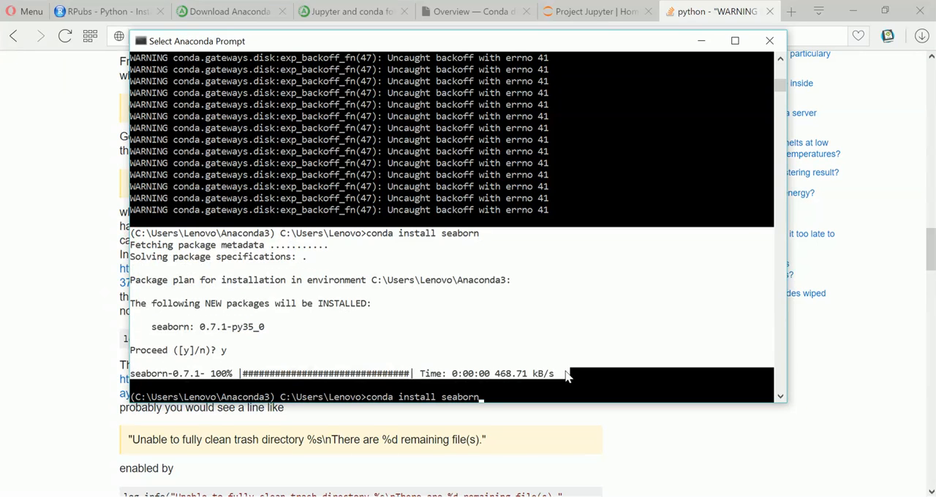
click(522, 385)
key(Escape)
key(BackSpace)
key(BackSpace)
key(BackSpace)
key(BackSpace)
key(BackSpace)
key(BackSpace)
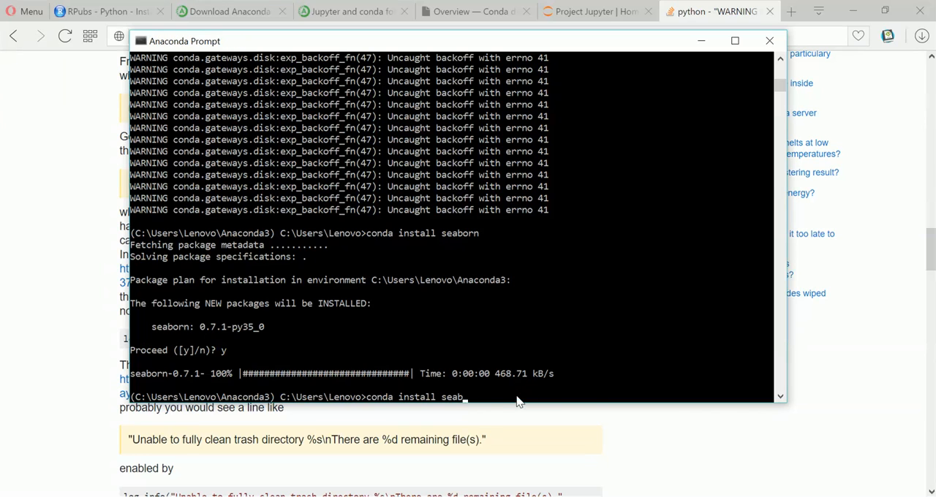
text(tatsmodels)
key(Return)
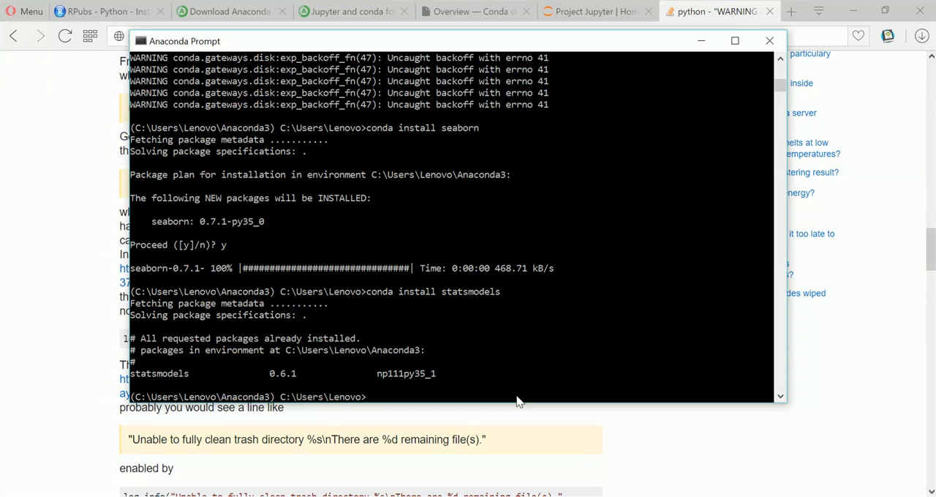
Check the RPubs guide's notebook launch command and try to run "jupyter messages" at the Anaconda Prompt
click(104, 12)
scroll(332, 362, down, 2)
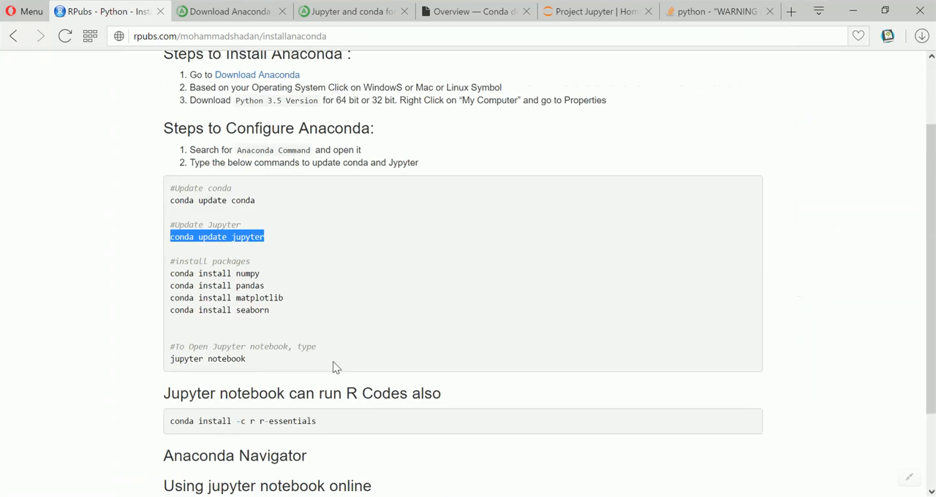
key(alt+Tab)
click(436, 385)
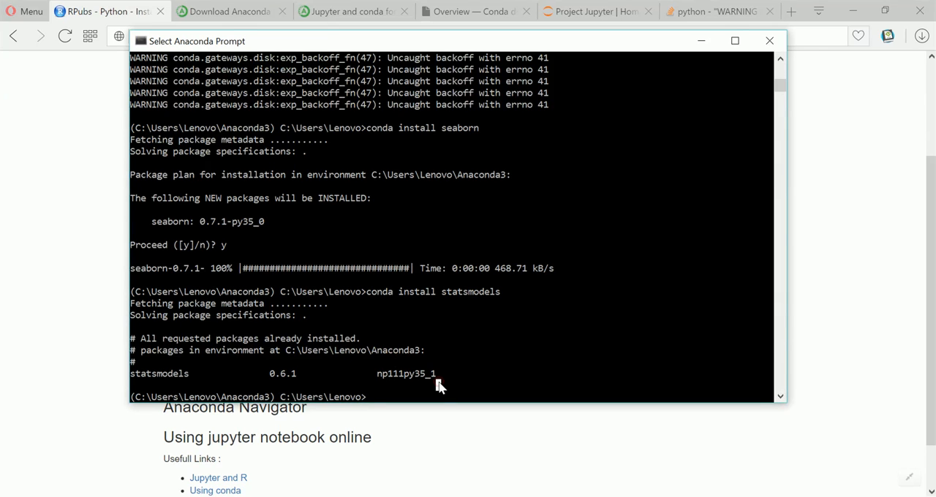
text(note)
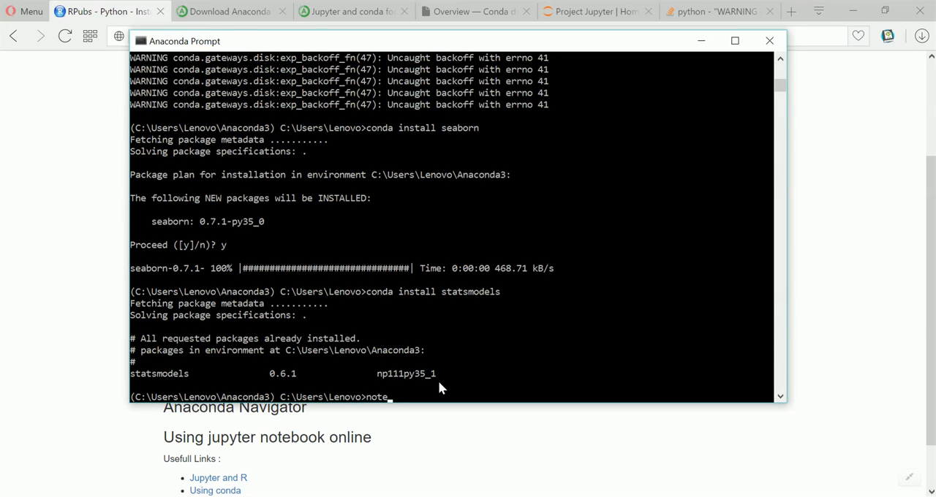
key(BackSpace)
key(BackSpace)
key(BackSpace)
key(BackSpace)
text(jupyter messages)
key(Return)
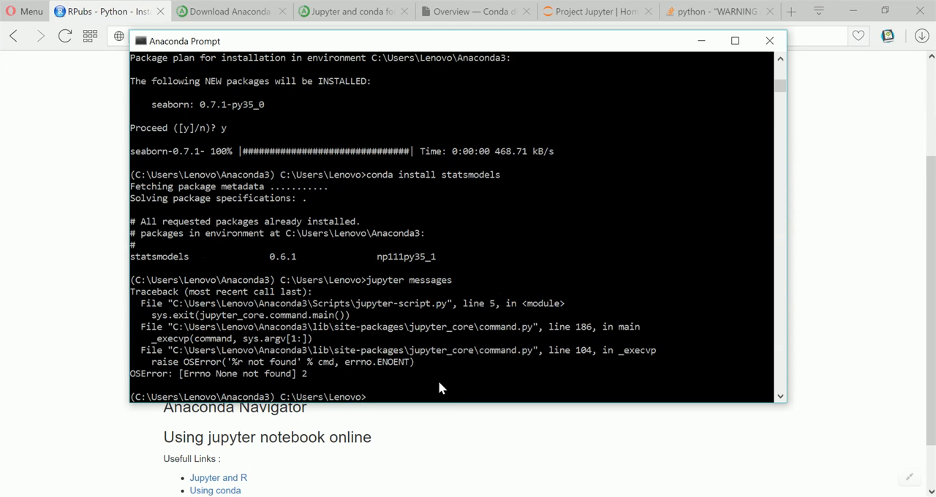
Launch Jupyter by running "jupyter notebook" and create a new notebook with the Python [conda root] kernel
text(jupyter notebook)
key(Return)
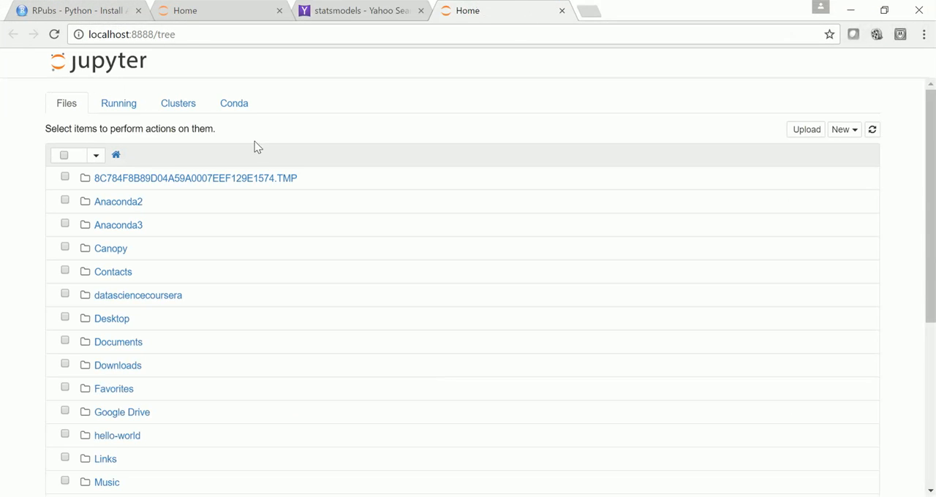
click(841, 130)
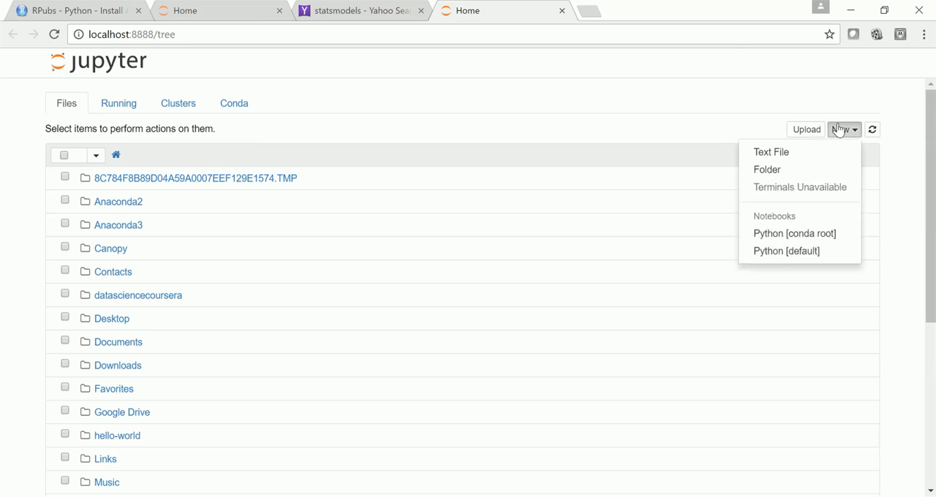
click(798, 233)
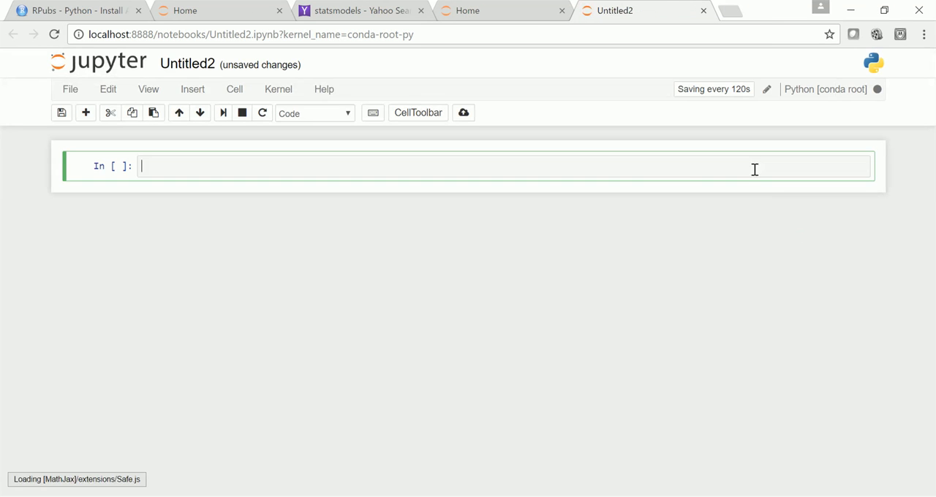
Calculate 5+5, 5*4 and 5**4 in three consecutive cells of the new notebook
text(5+5)
key(Return)
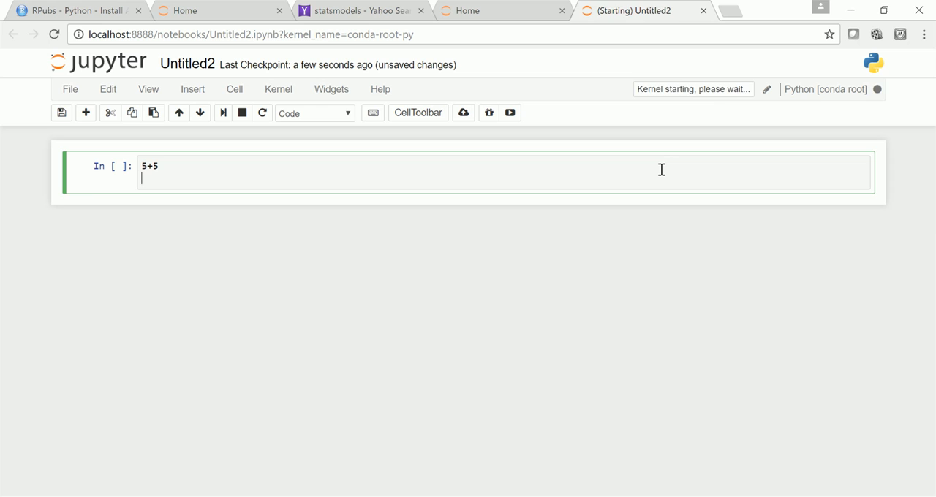
key(shift+Return)
text(5*4)
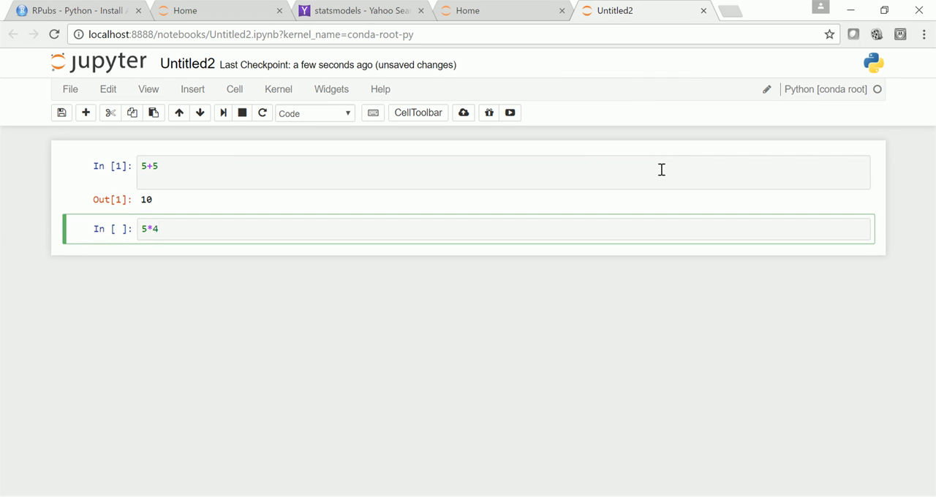
key(Return)
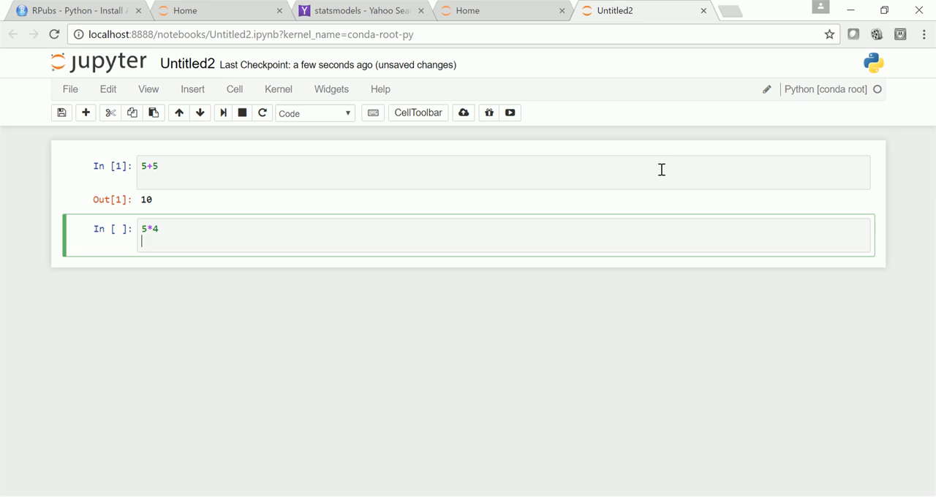
key(shift+Return)
text(5**4)
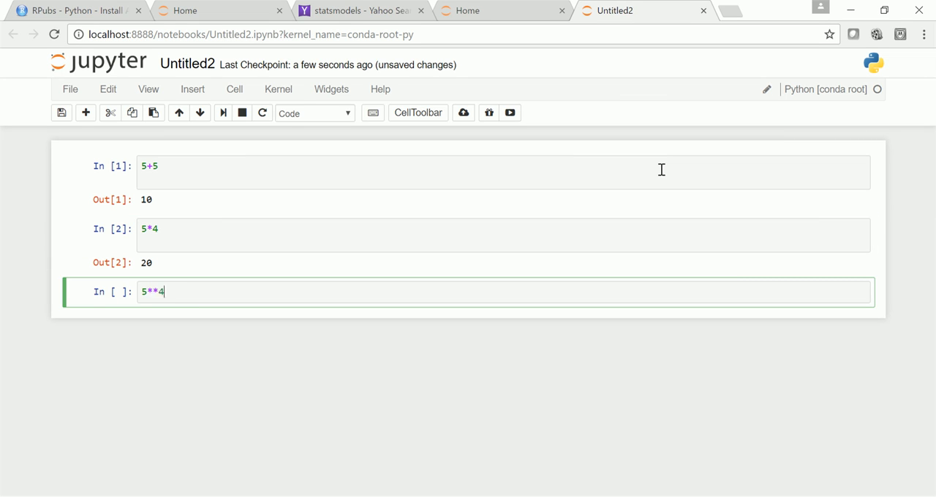
key(shift+Return)
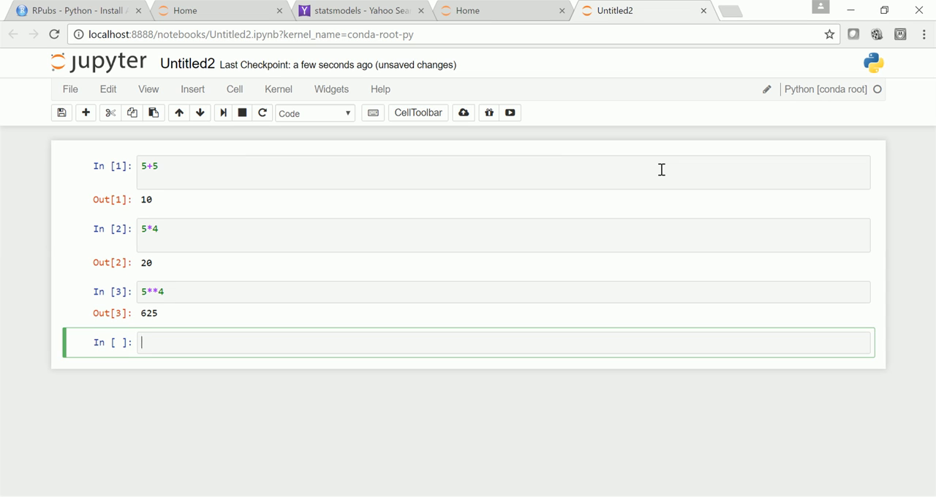
Import numpy as np in the next notebook cell and run it
text(np)
key(BackSpace)
key(BackSpace)
text(imo)
key(BackSpace)
text(port numpy as np)
key(shift+Return)
Generate an array by running np.arange(20) in the following notebook cell
text(n)
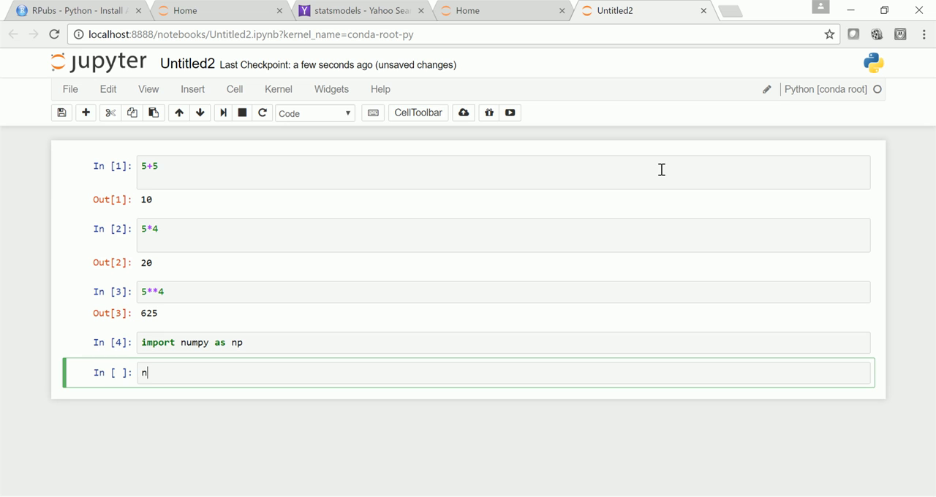
text(p.arange(20)
key(shift+Return)
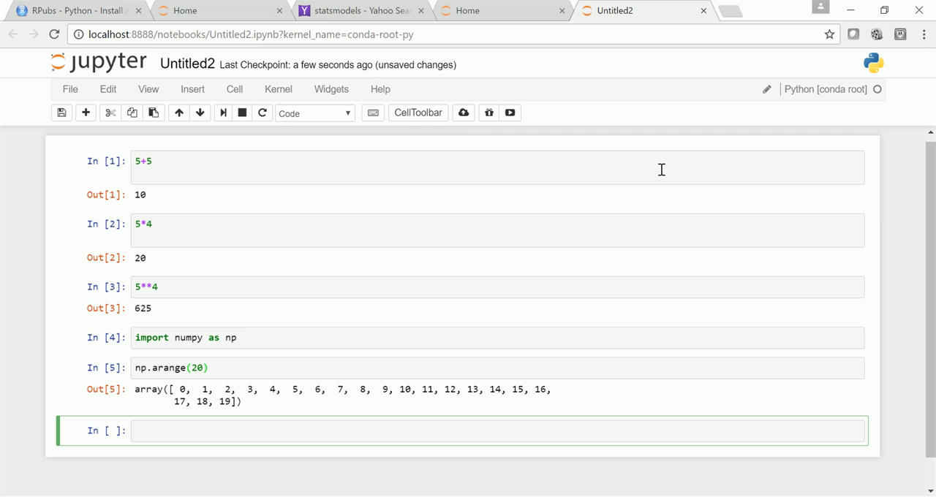
Check the RPubs guide's "conda install -c r r-essentials" command for running R code and its Anaconda Navigator section
click(87, 15)
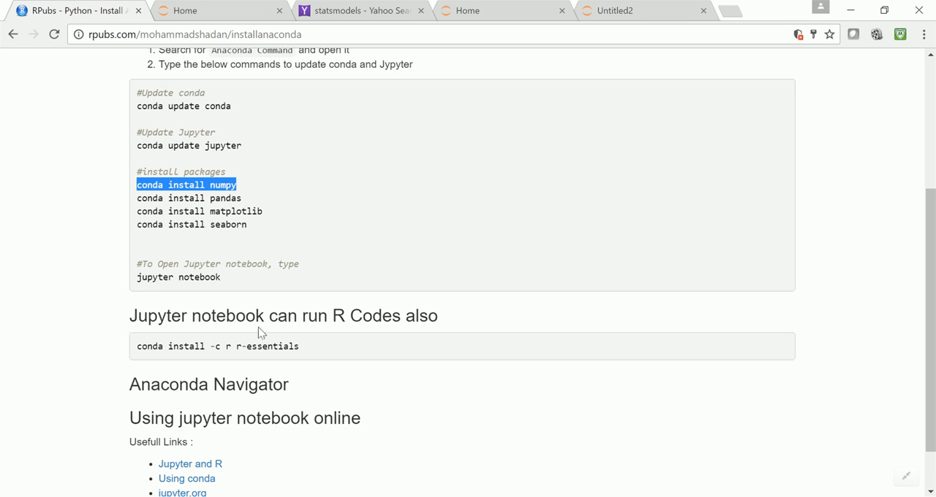
drag(315, 346, 137, 346)
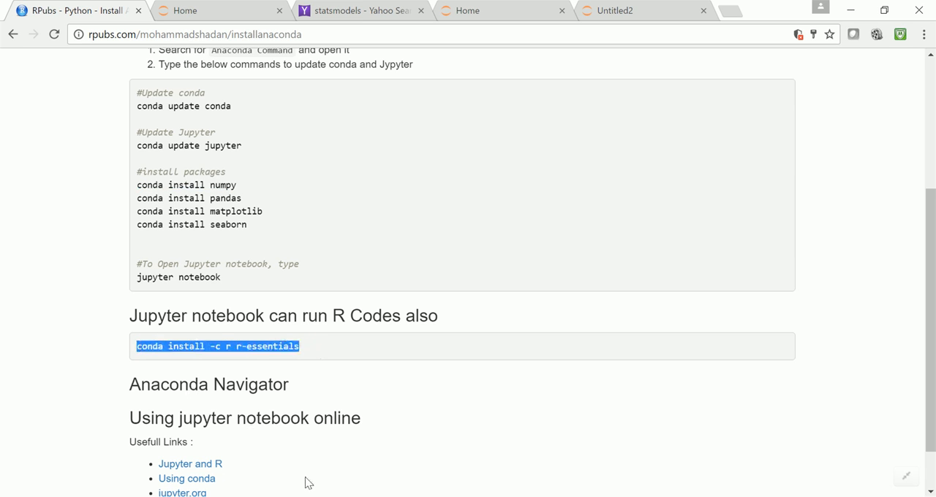
key(alt+Tab)
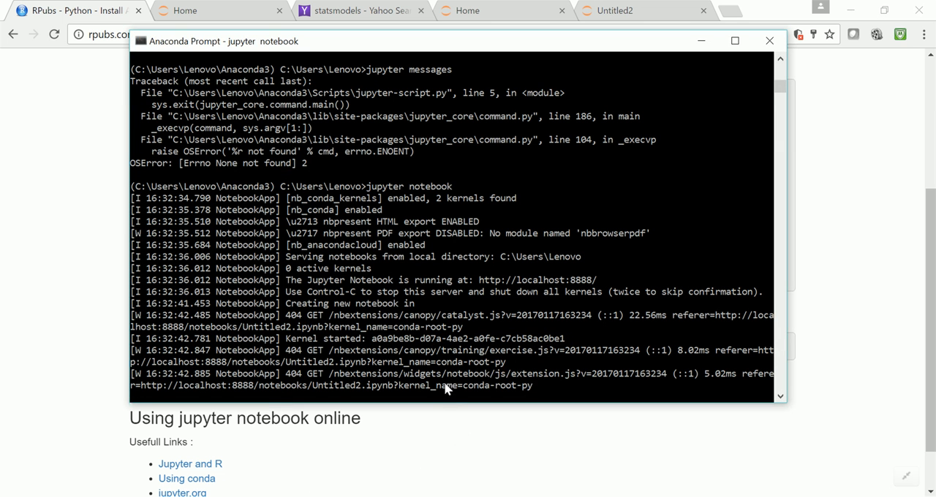
key(alt+Tab)
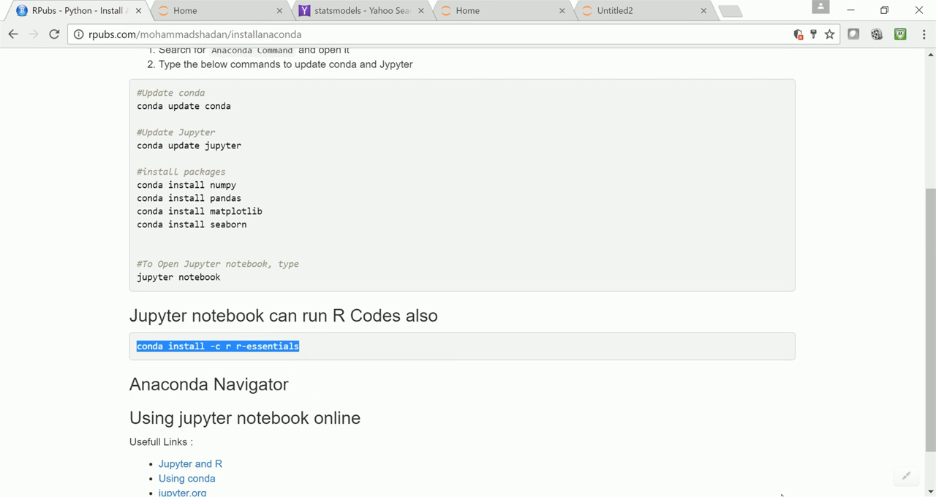
drag(131, 379, 309, 386)
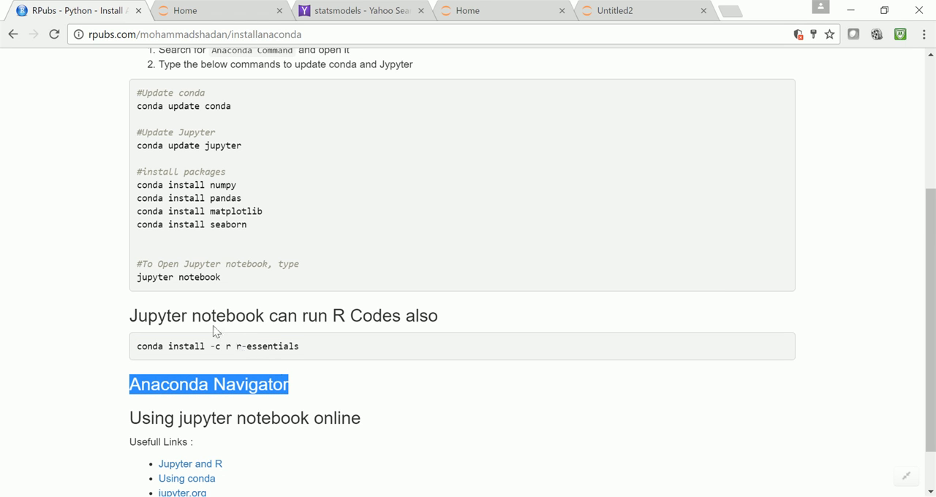
Search Windows for "na" and launch Anaconda Navigator, hiding any background app that covers the screen
click(322, 495)
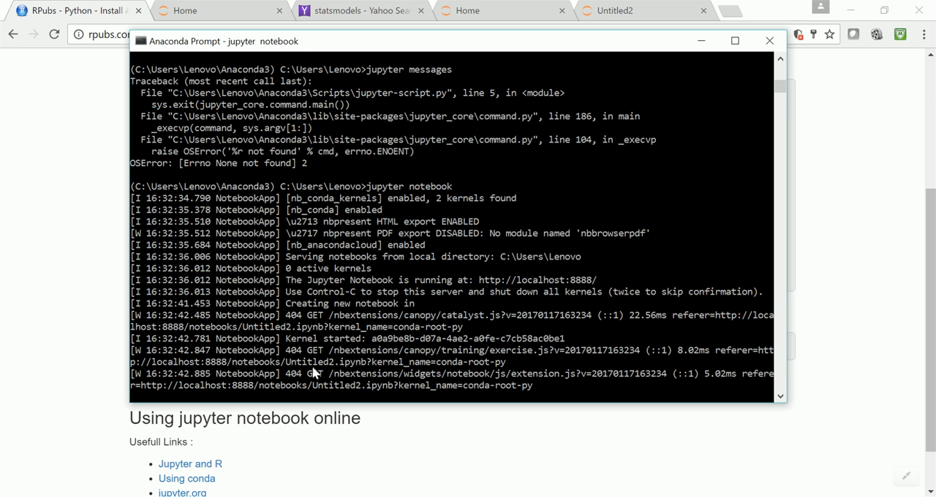
click(17, 496)
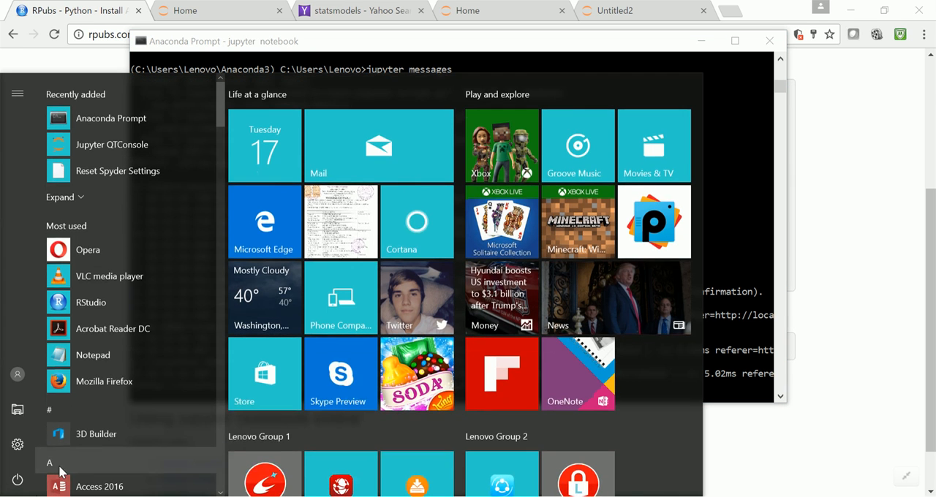
text(na)
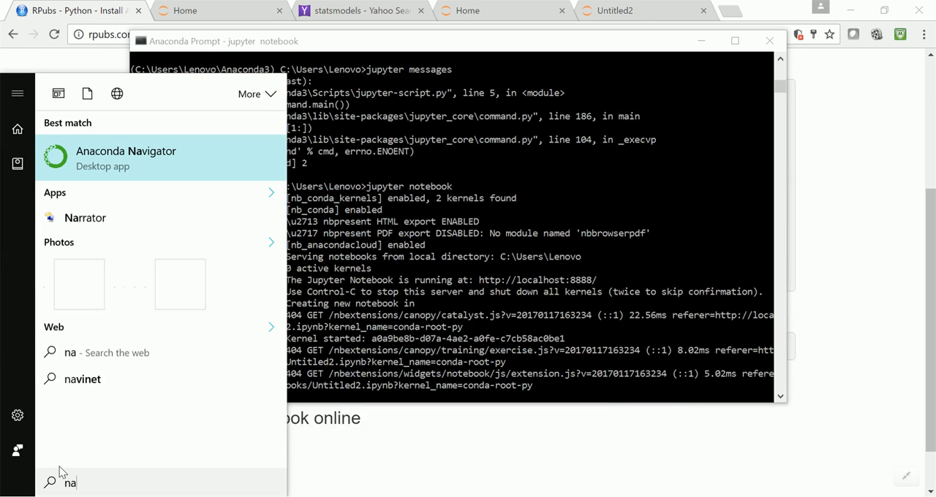
key(Return)
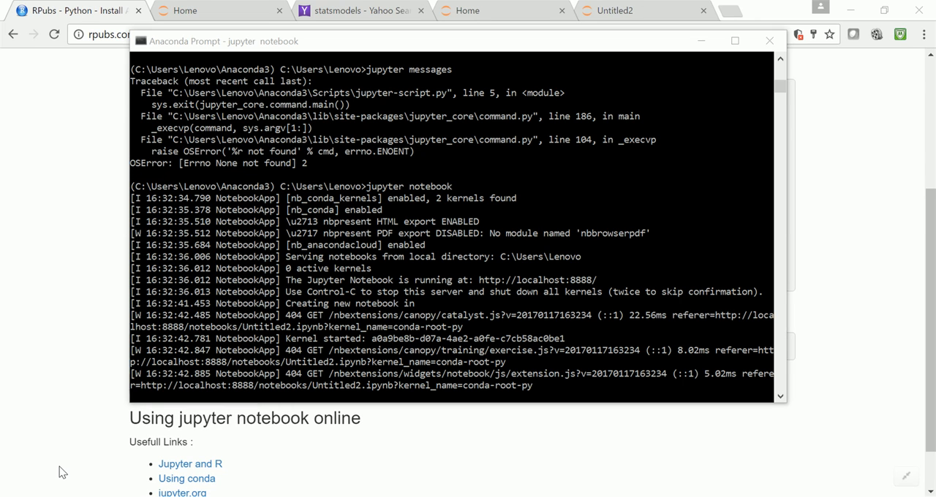
click(231, 386)
click(809, 496)
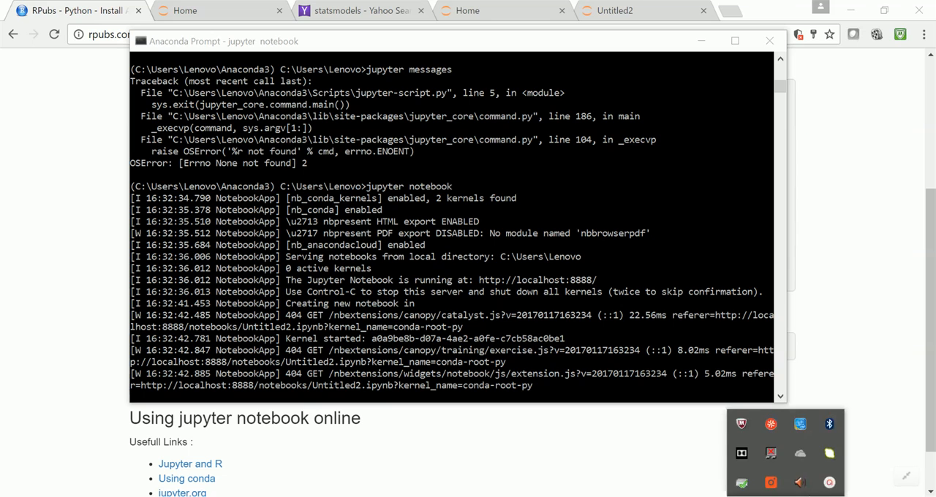
click(829, 483)
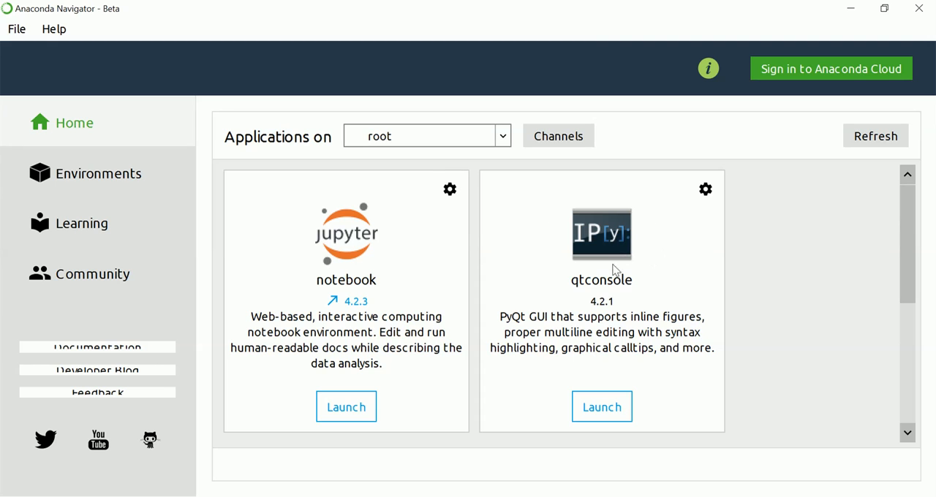
Look through the applications Anaconda Navigator offers for the root environment, from notebook and qtconsole to spyder and glueviz
scroll(759, 336, down, 3)
scroll(758, 336, up, 3)
scroll(907, 281, down, 1)
scroll(907, 281, down, 5)
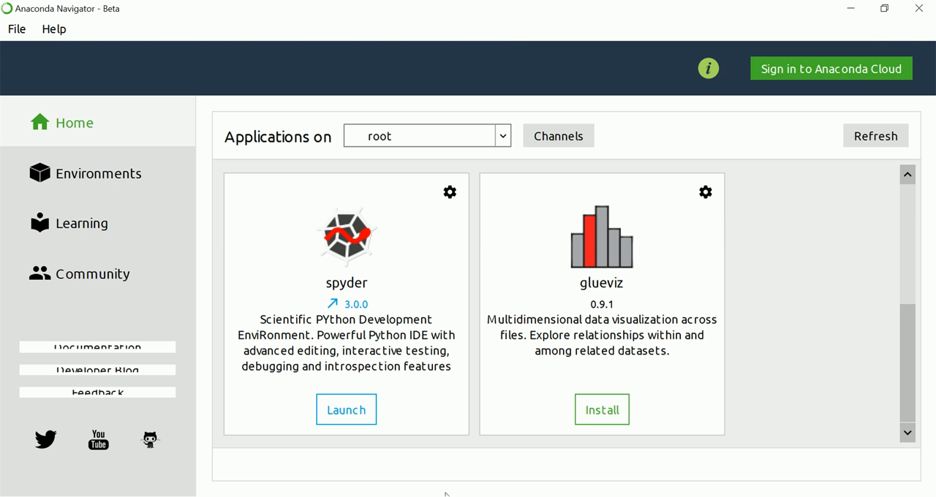
Switch to Spyder and run the 5+5, 5*5 and 5**5 lines of untitled0.py in the IPython console
click(446, 495)
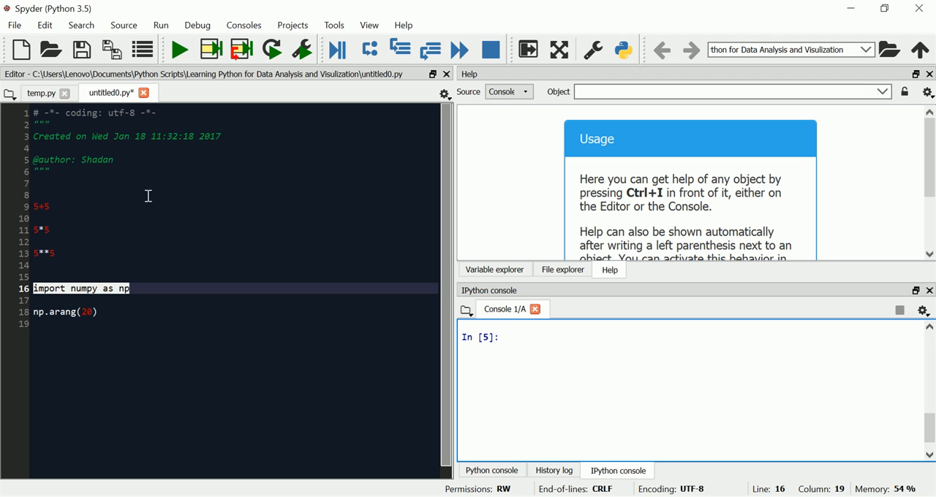
drag(149, 309, 38, 112)
click(527, 348)
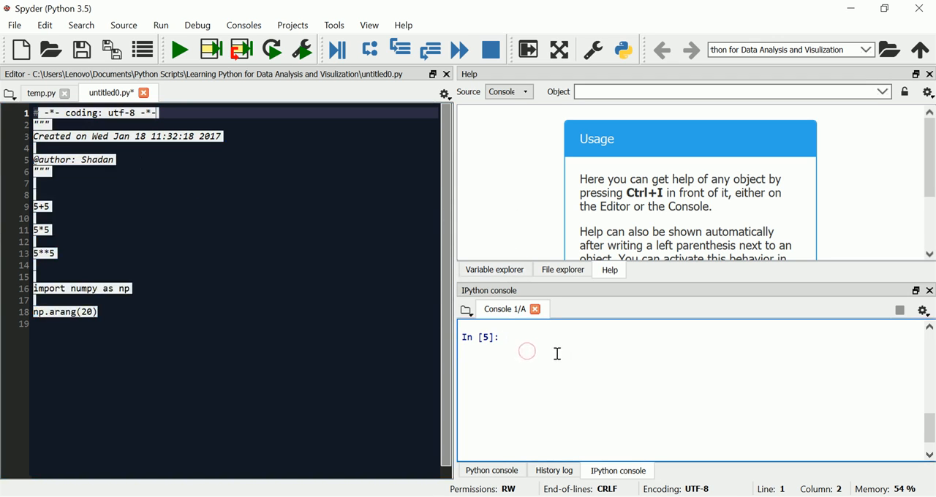
click(144, 243)
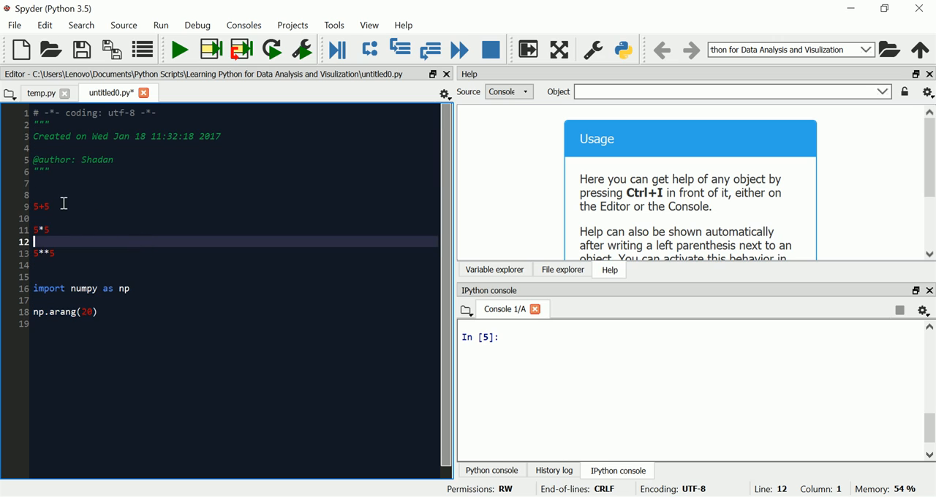
drag(61, 204, 33, 206)
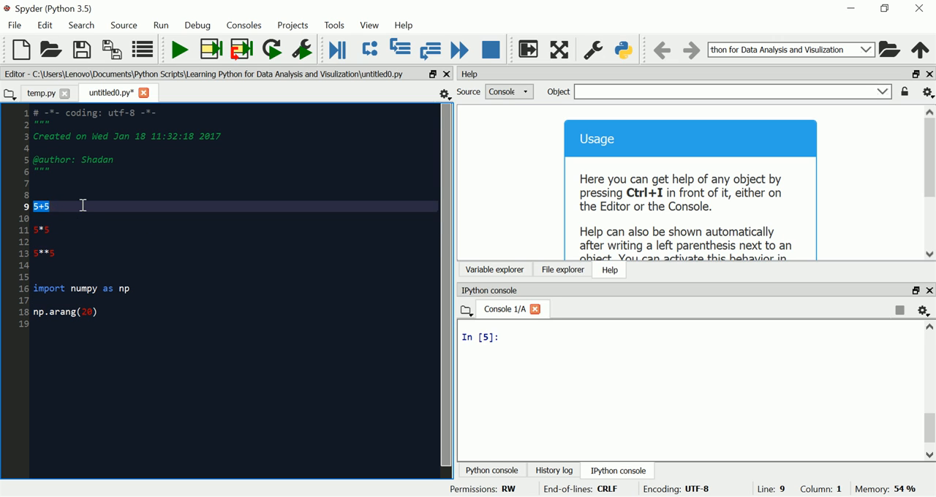
key(F9)
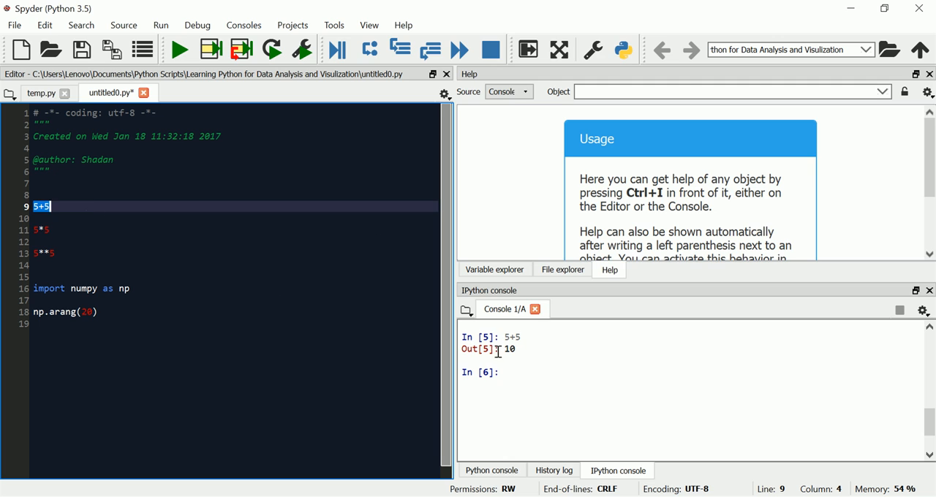
drag(62, 232, 28, 255)
key(F9)
key(F9)
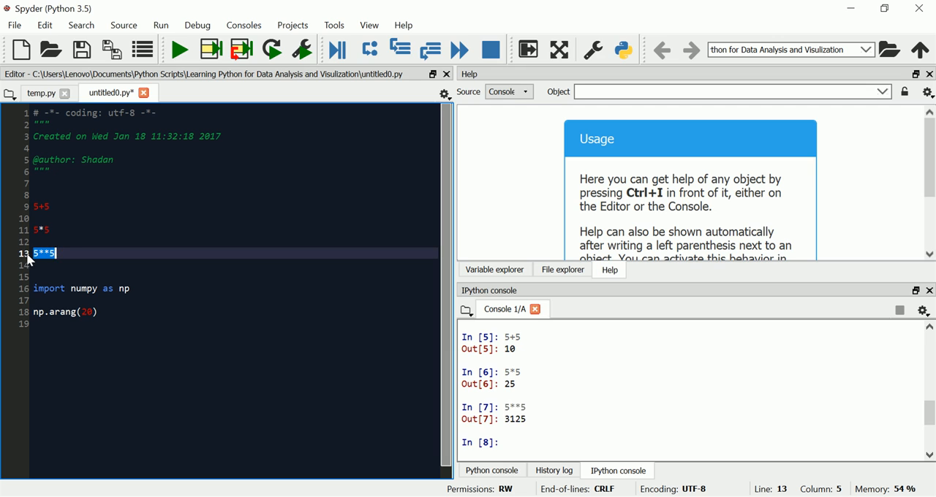
Run only the "import numpy as np" line of untitled0.py in the IPython console
click(139, 291)
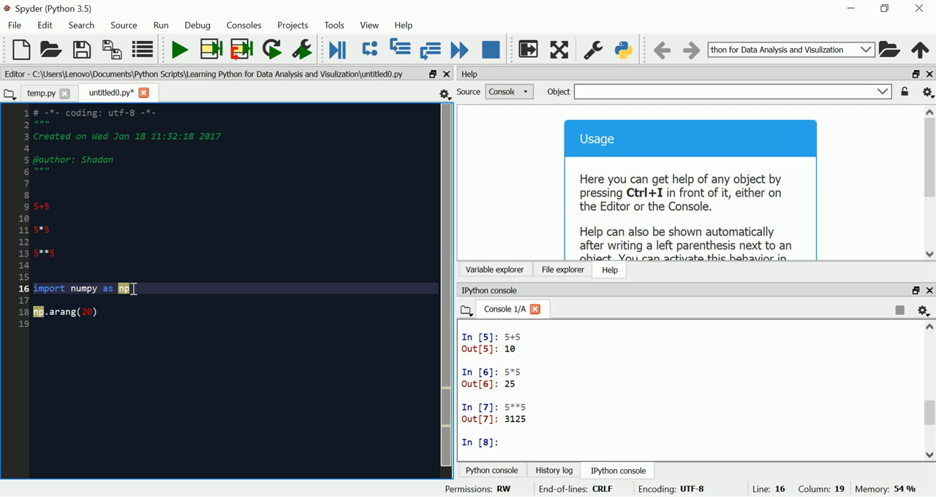
click(98, 249)
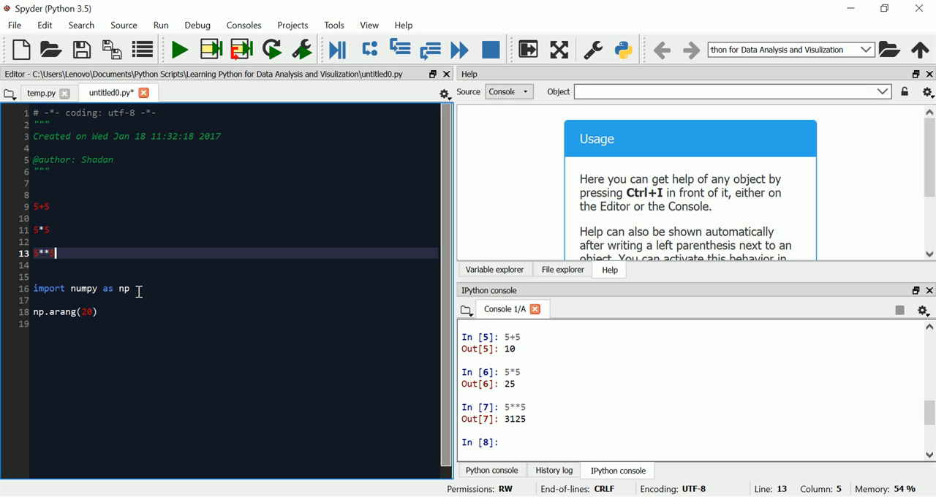
drag(139, 292, 35, 290)
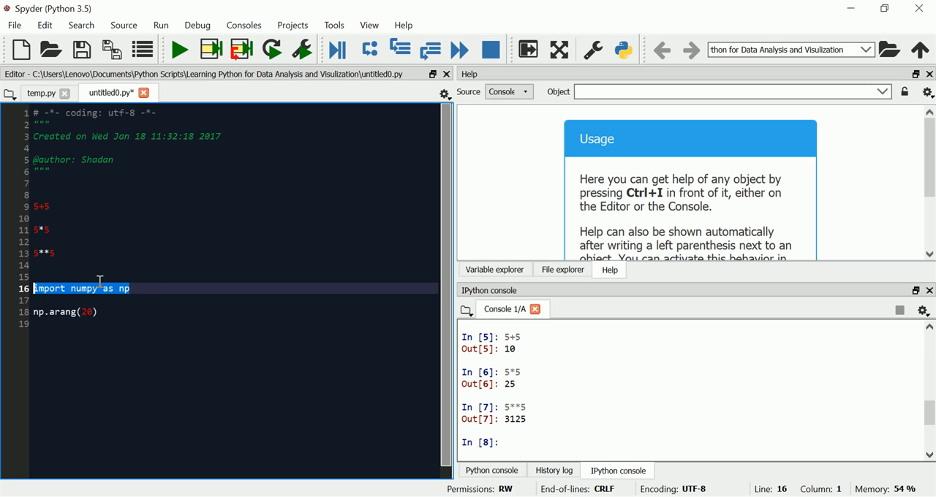
click(159, 302)
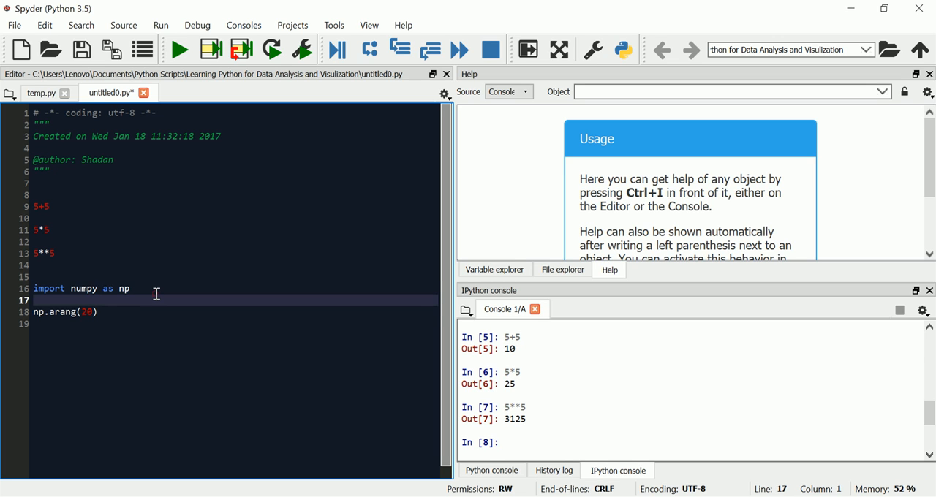
click(156, 289)
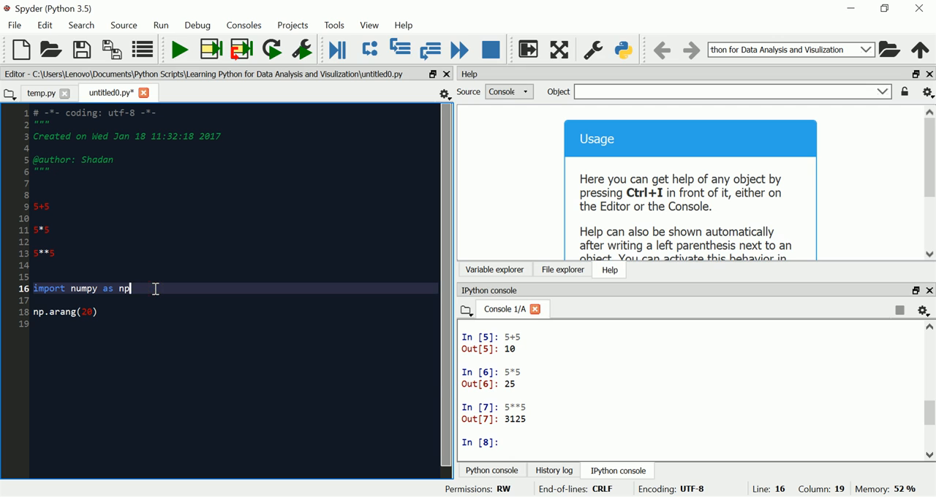
click(156, 289)
drag(156, 289, 24, 289)
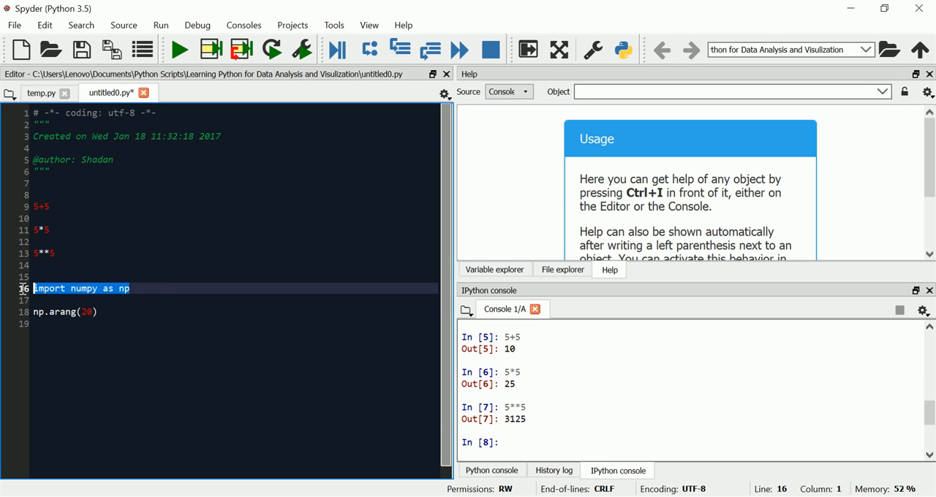
key(F9)
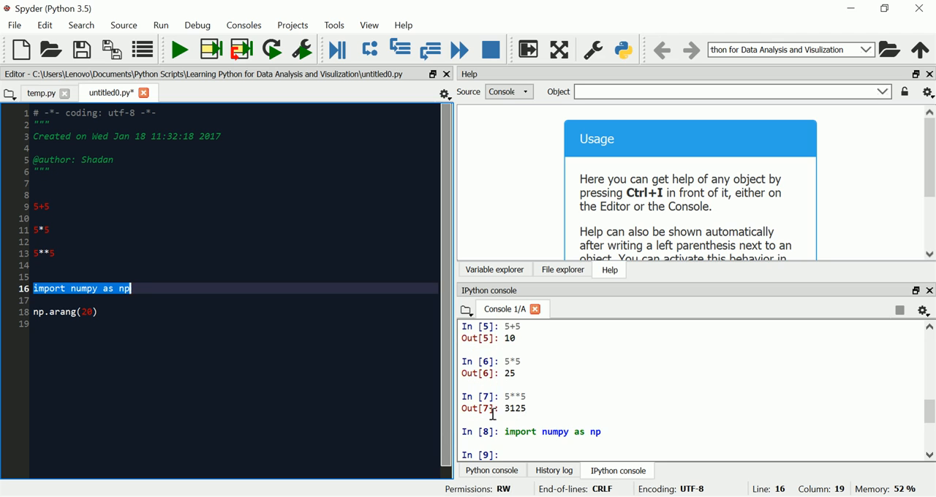
Correct line 18 of untitled0.py to np.arange(20) and run the whole line in the IPython console
drag(109, 312, 30, 313)
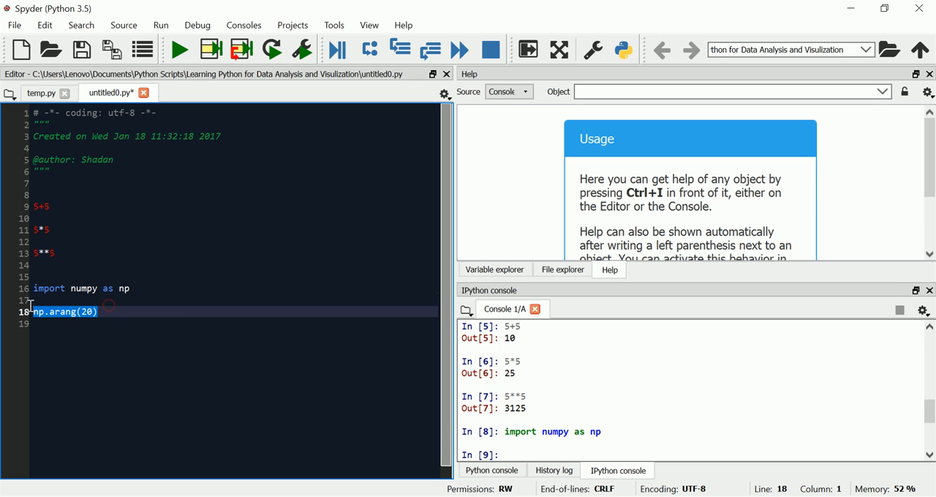
click(79, 313)
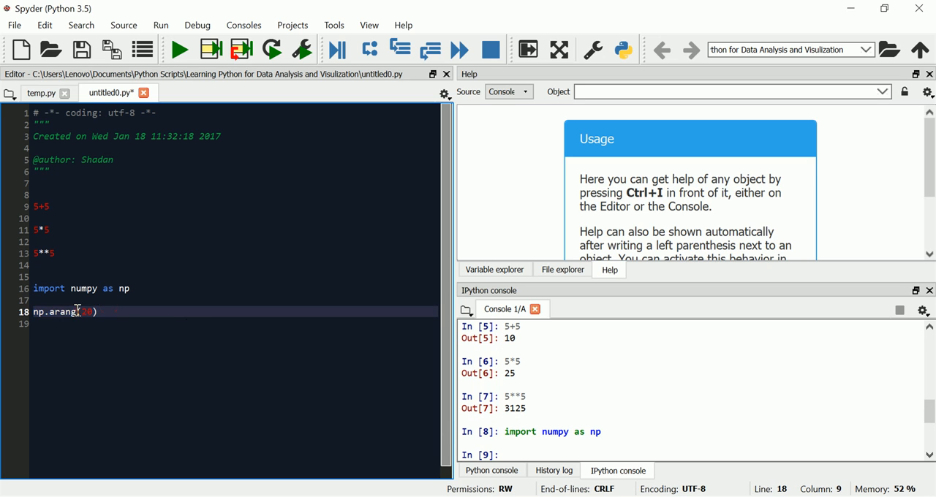
text(e)
drag(128, 312, 38, 313)
key(F9)
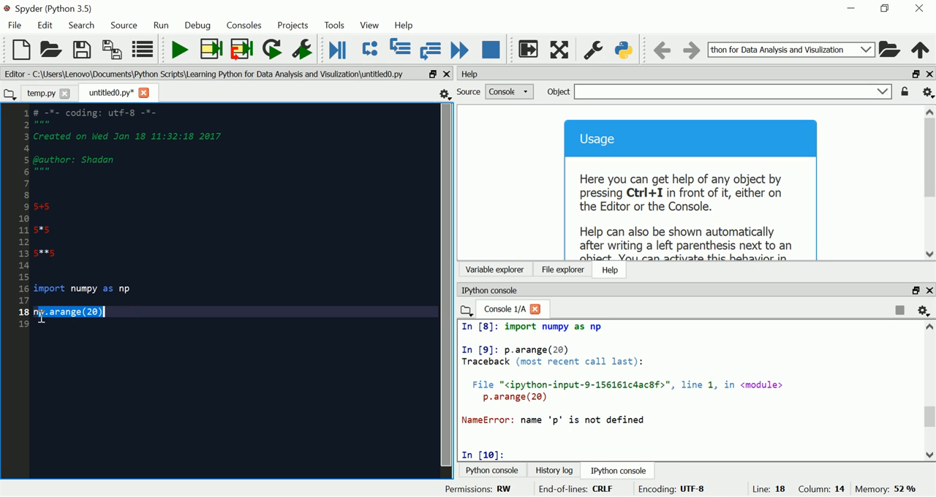
click(105, 313)
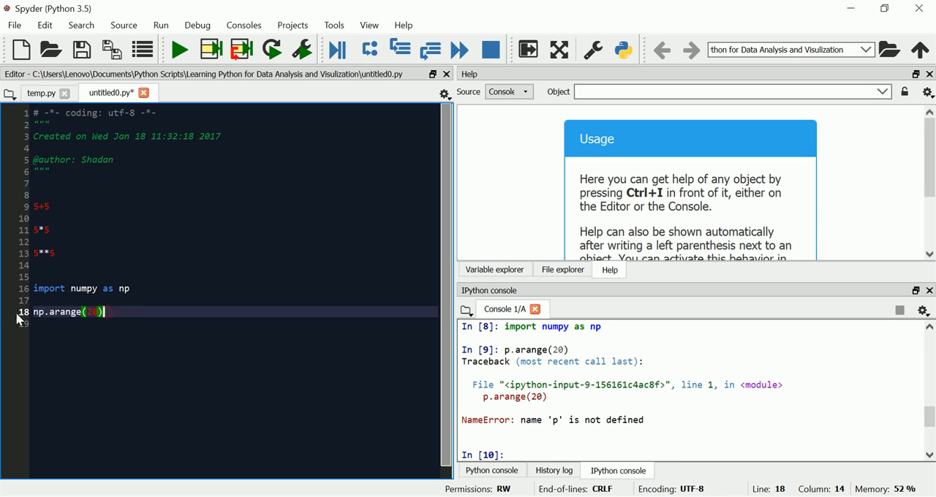
drag(115, 315, 38, 313)
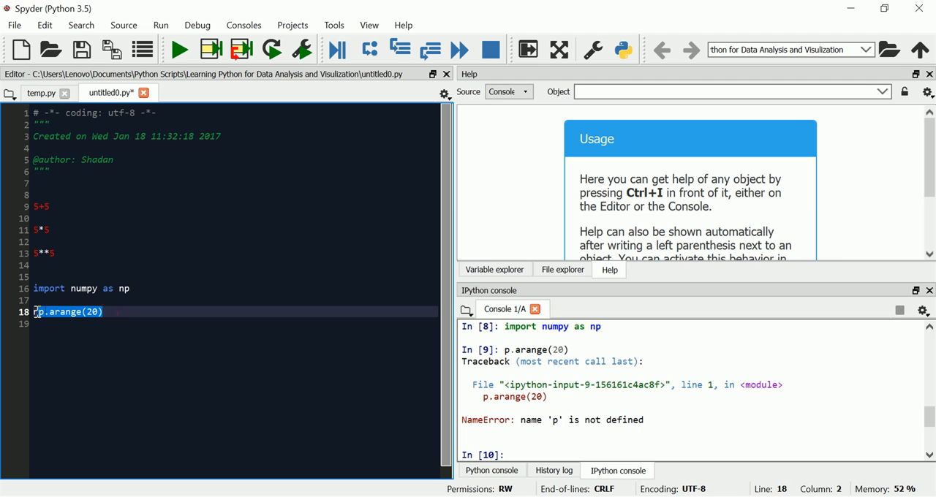
click(120, 313)
key(shift+Home)
key(F9)
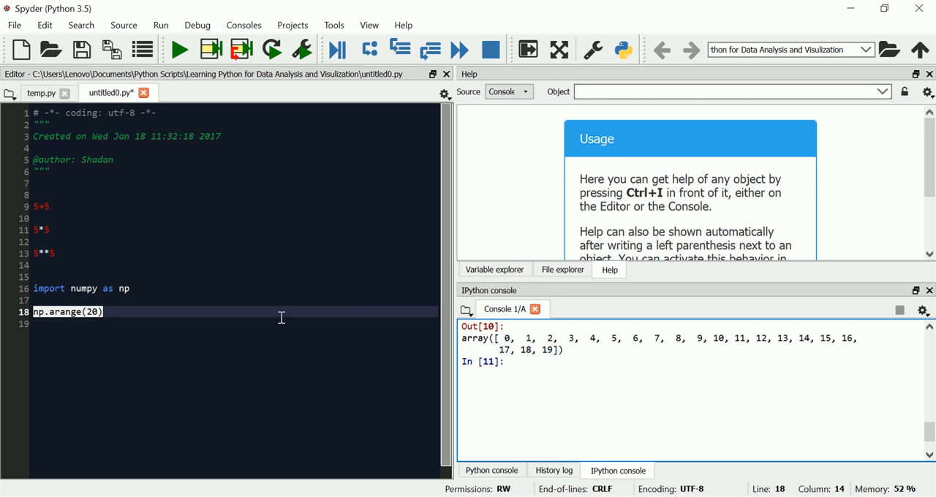
Review the np.arange(20) output and the earlier traceback, and clear the IPython console
scroll(554, 395, up, 3)
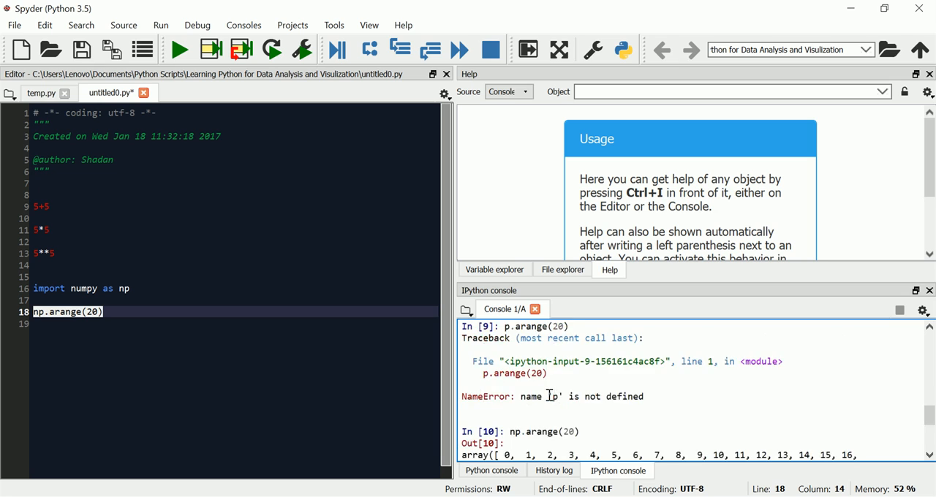
scroll(550, 395, down, 2)
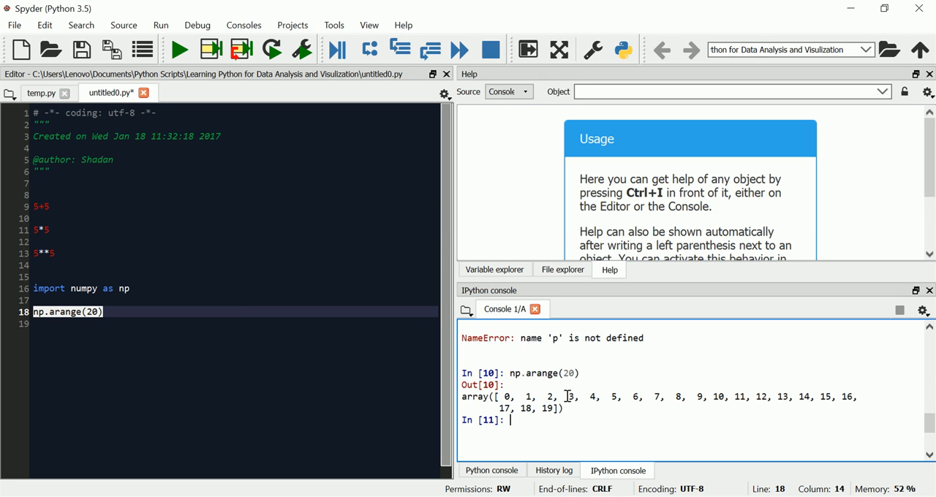
key(ctrl+l)
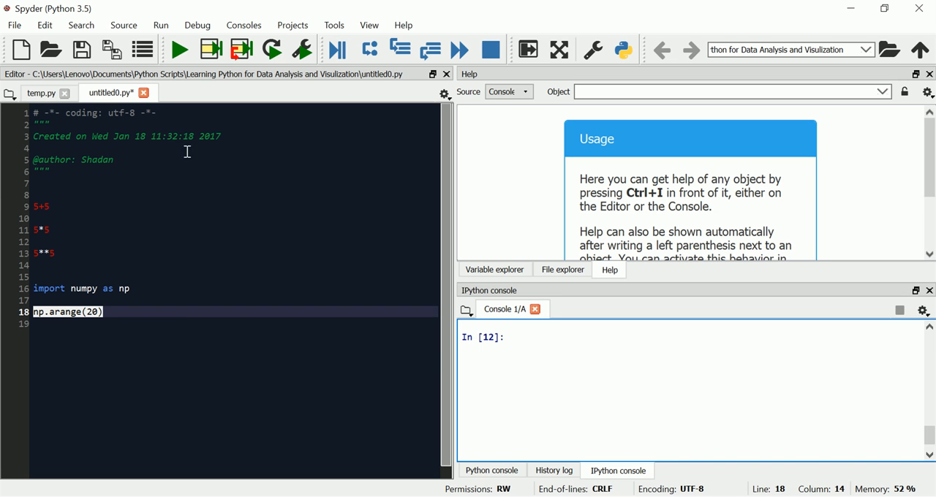
click(15, 25)
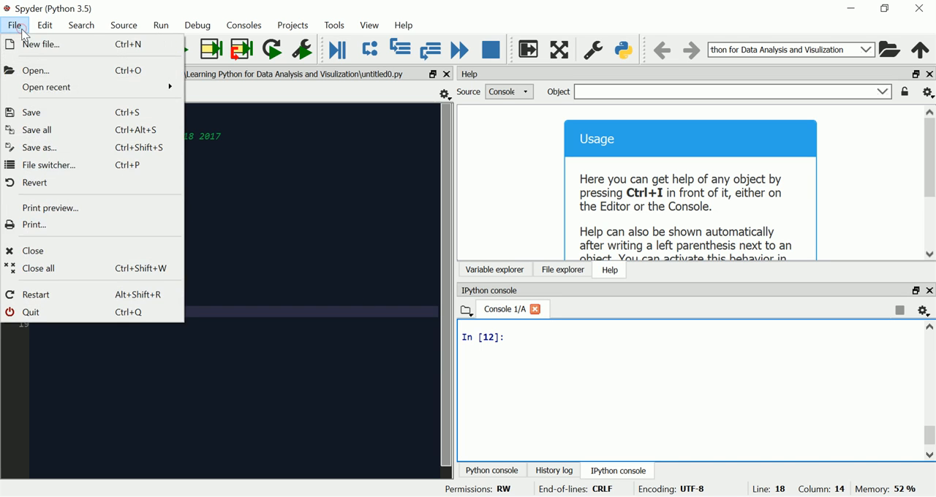
click(36, 110)
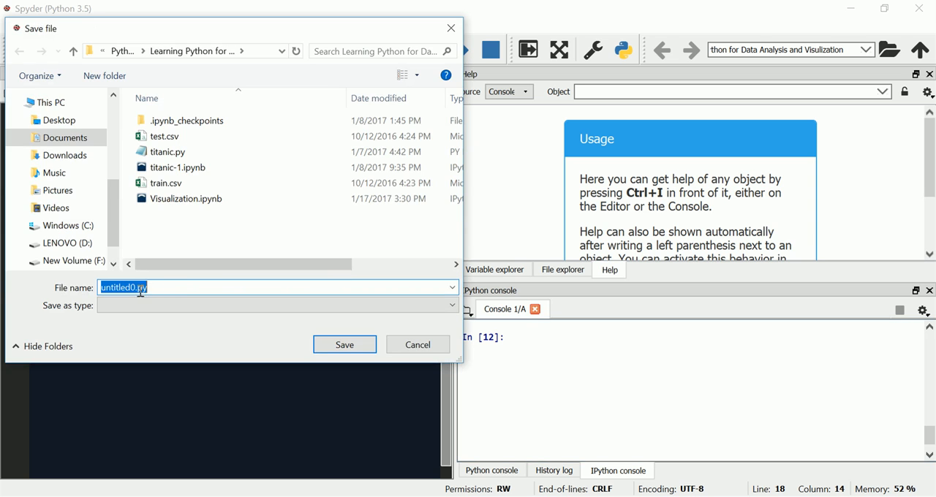
click(417, 344)
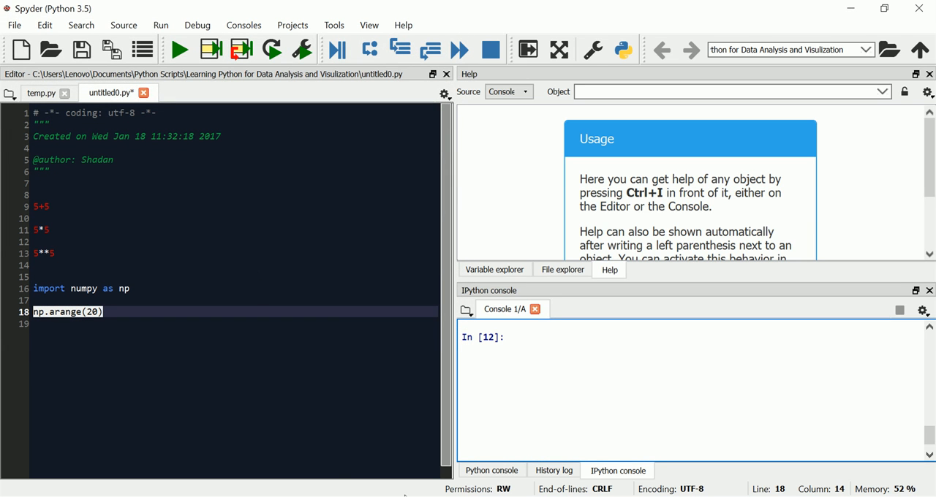
Switch to the RPubs page in Opera and review its Anaconda Navigator and "Using jupyter notebook online" sections
click(292, 496)
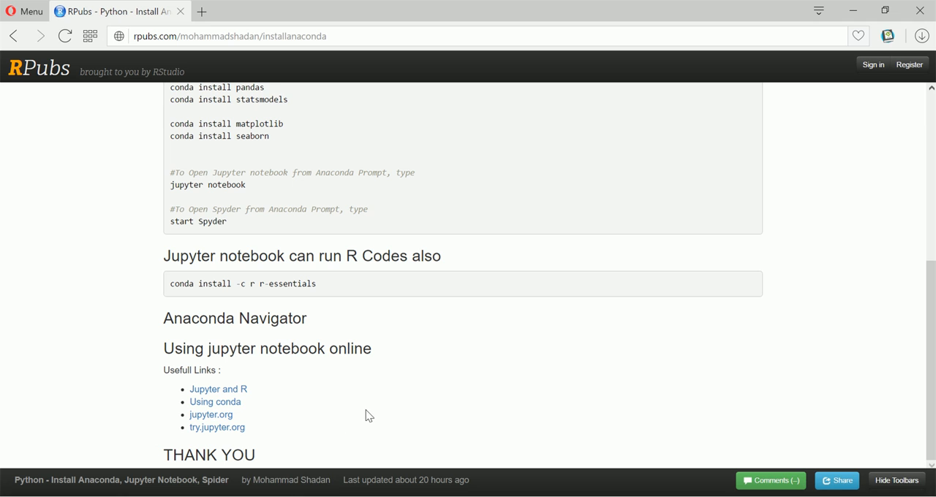
scroll(368, 416, up, 1)
scroll(368, 416, down, 1)
drag(308, 328, 162, 319)
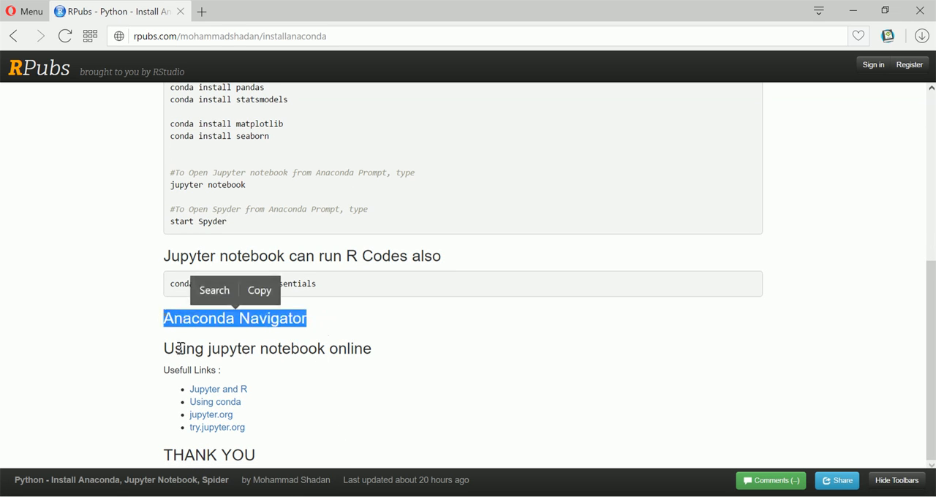
click(163, 354)
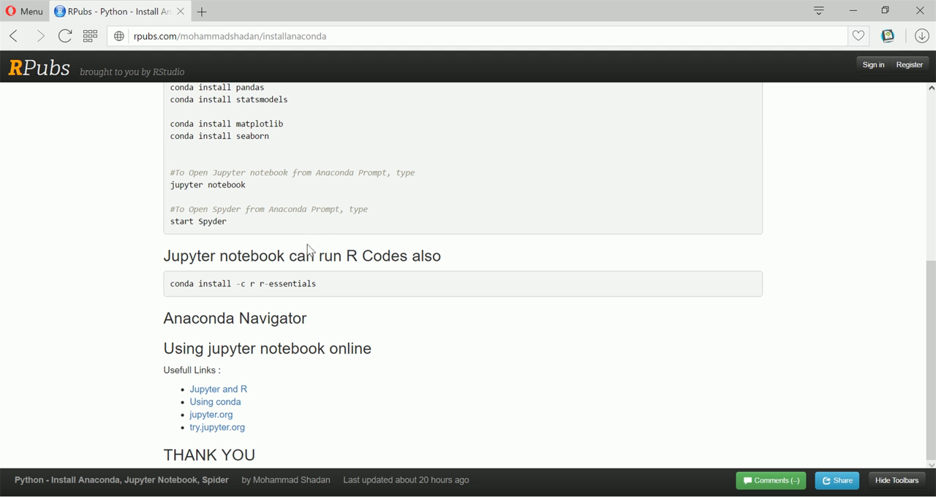
Open jupyter.org in a new browser tab and start its "Try it in your browser" online version
click(204, 13)
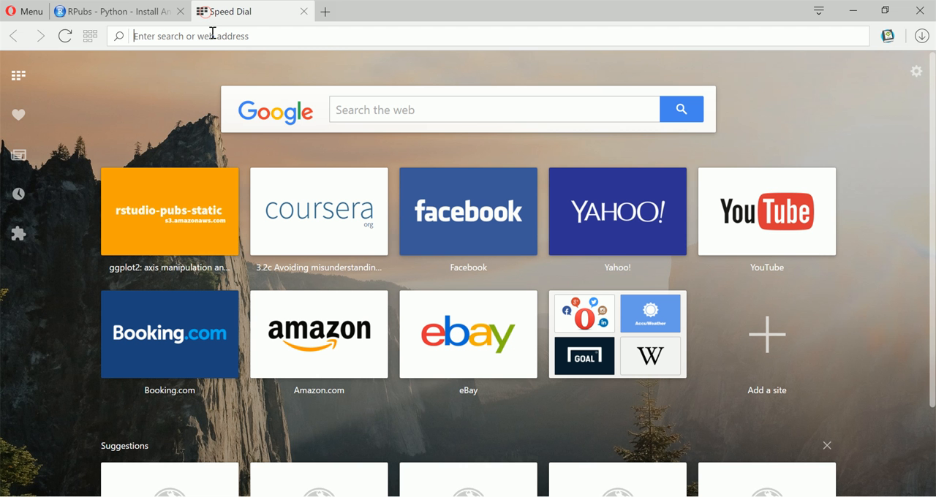
text(ju)
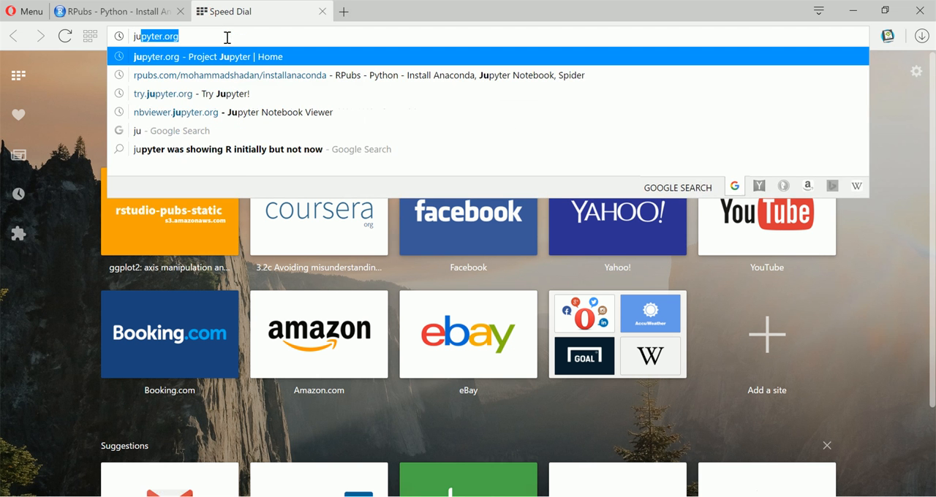
key(Return)
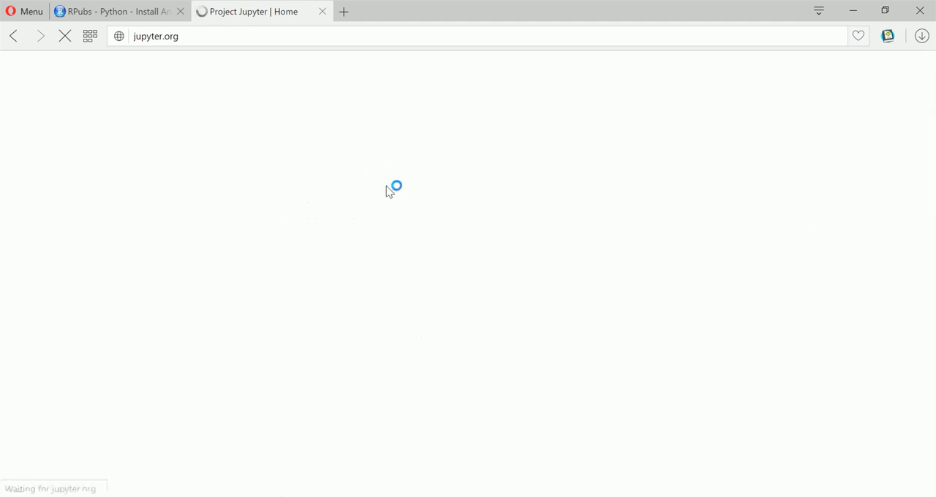
scroll(405, 263, down, 3)
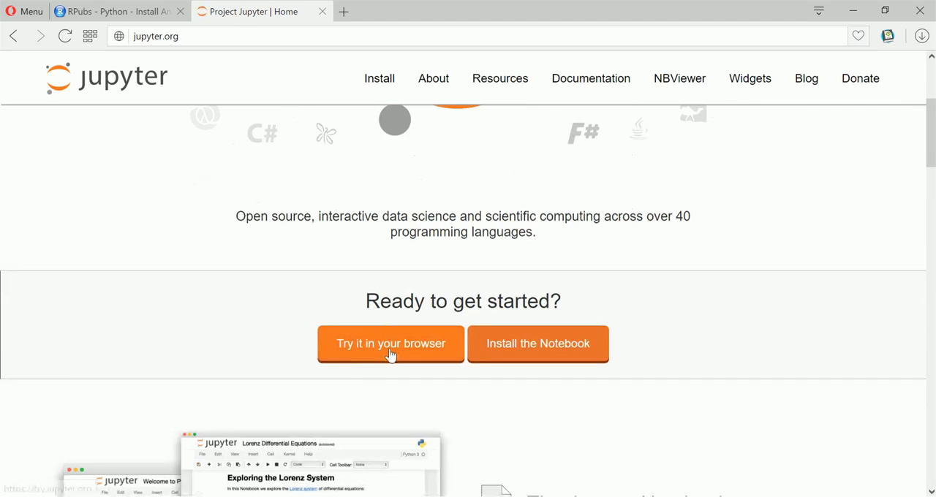
click(400, 353)
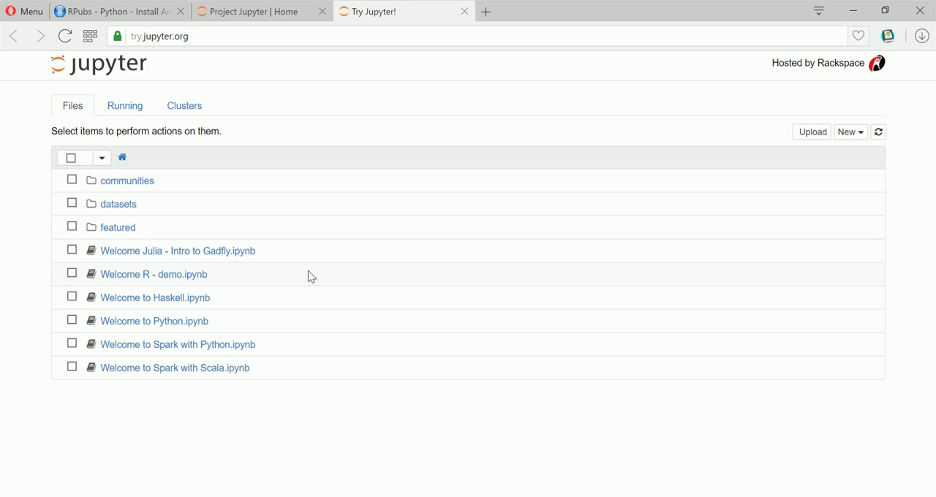
Create a new Python 3 notebook on try.jupyter.org and run 6+6 in its first cell
click(852, 133)
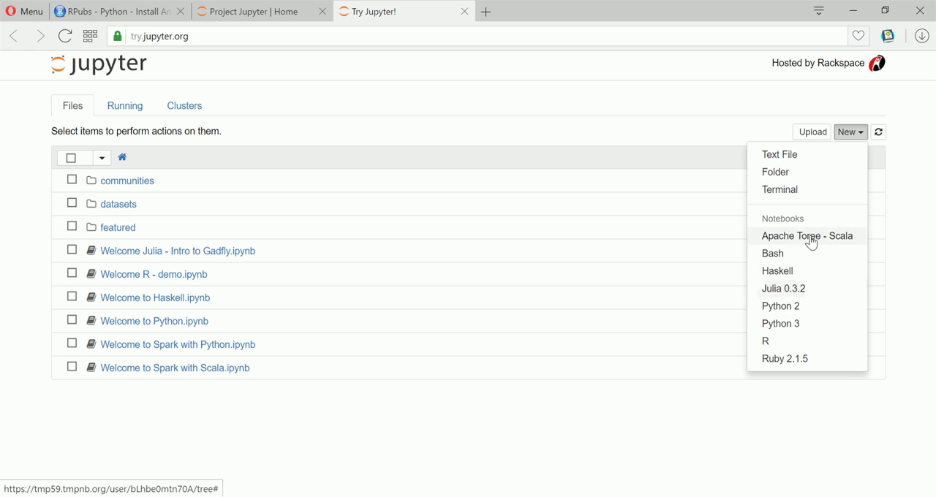
click(798, 327)
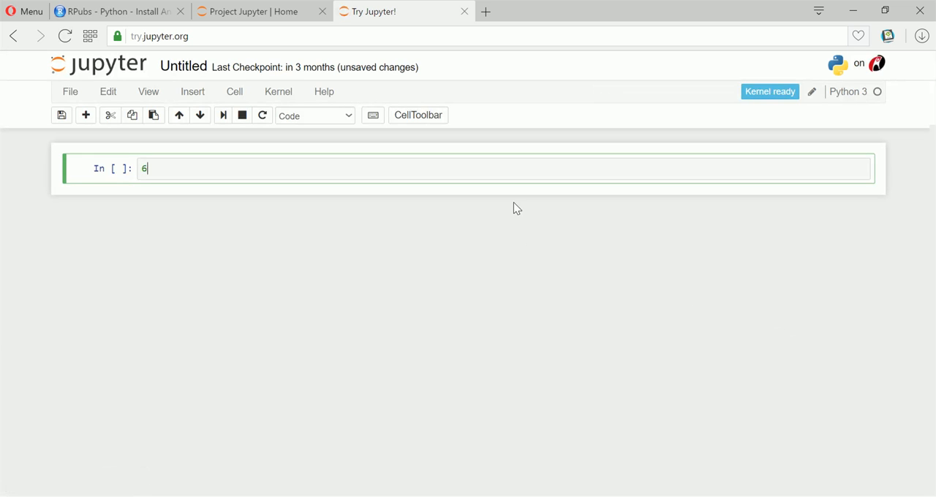
text(6+6)
key(shift+Return)
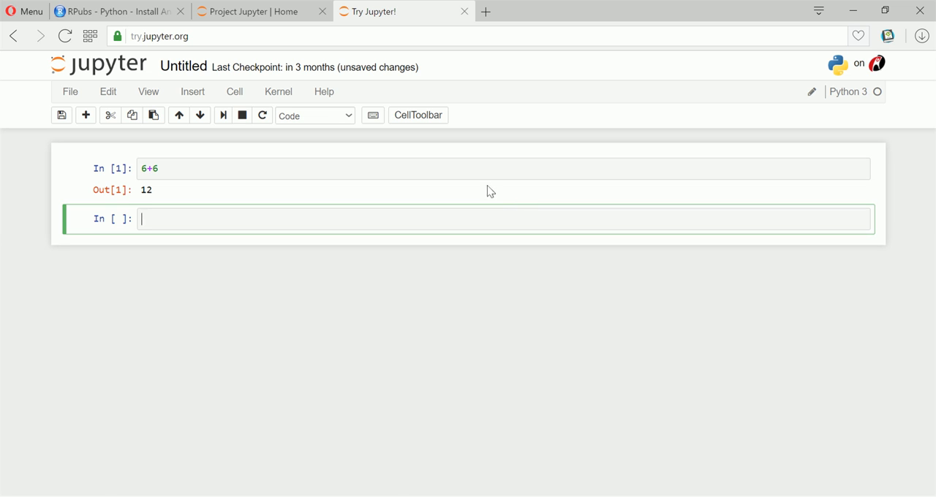
click(71, 93)
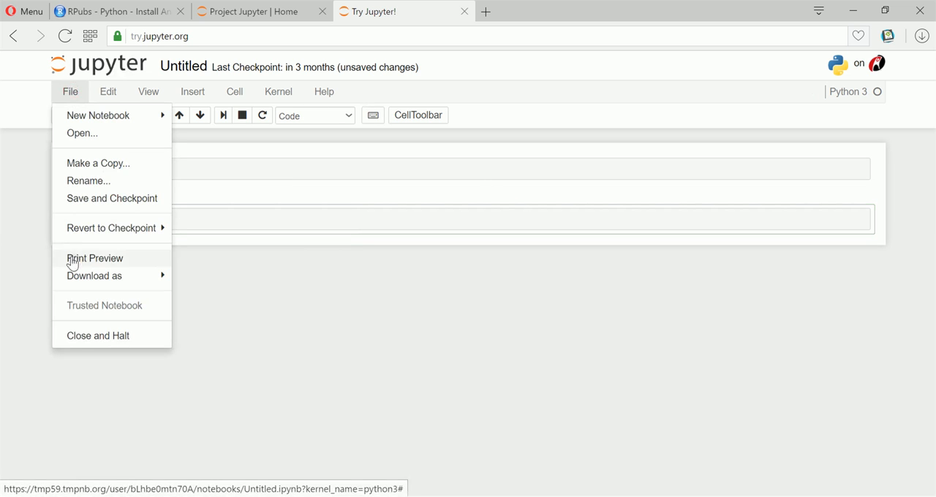
click(670, 93)
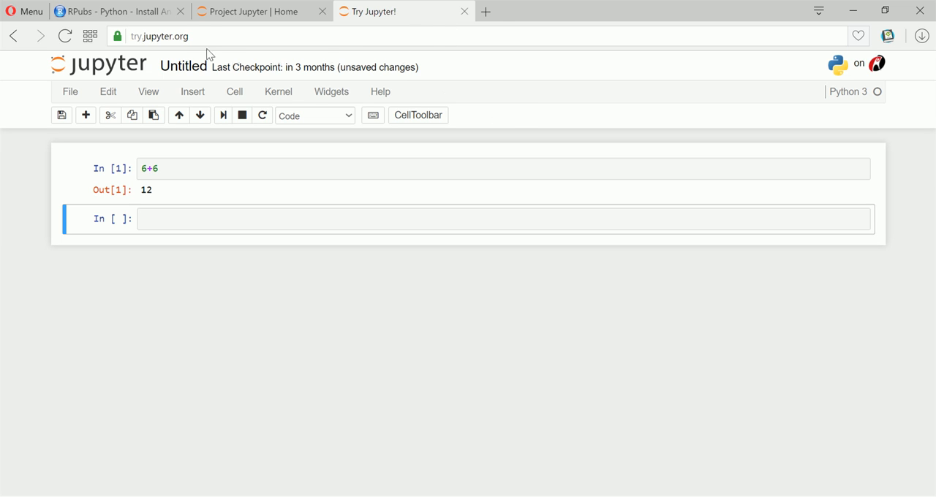
Copy the notebook's try.jupyter.org address, check the Project Jupyter page, and open the copied address in a new tab
drag(205, 36, 129, 36)
key(ctrl+c)
click(292, 12)
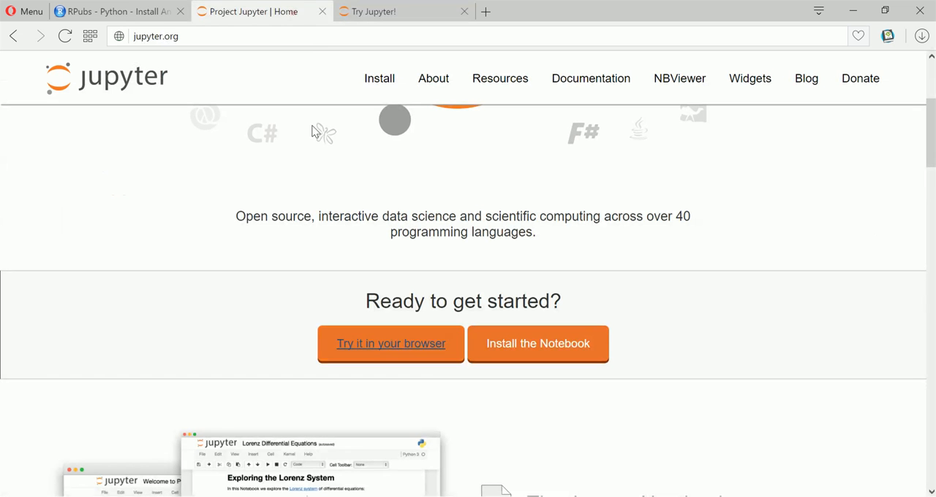
click(395, 13)
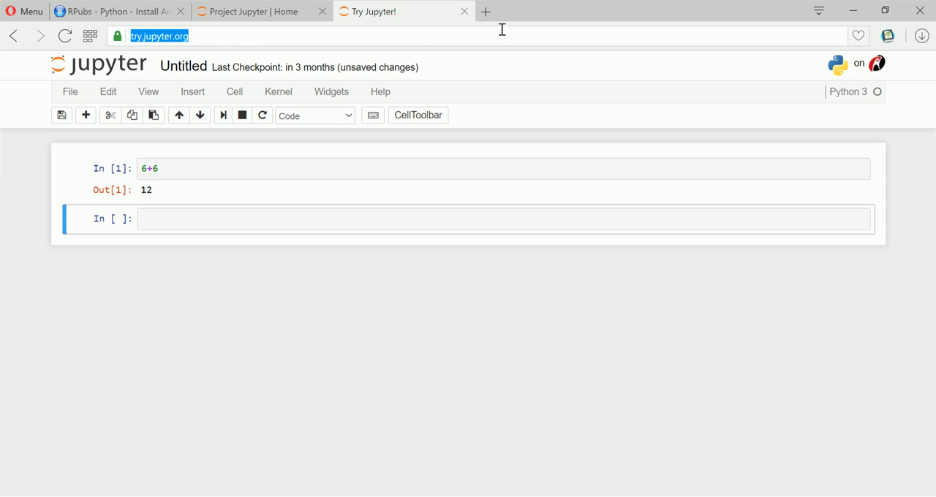
click(486, 12)
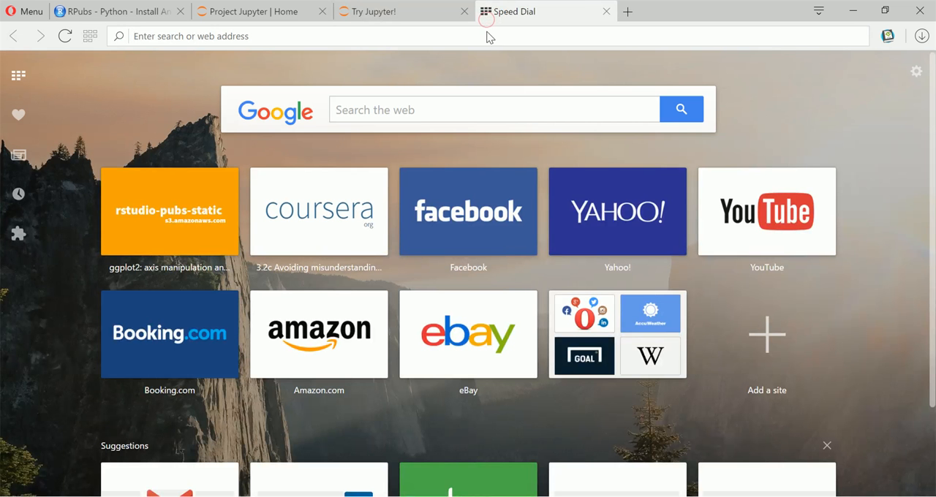
key(ctrl+v)
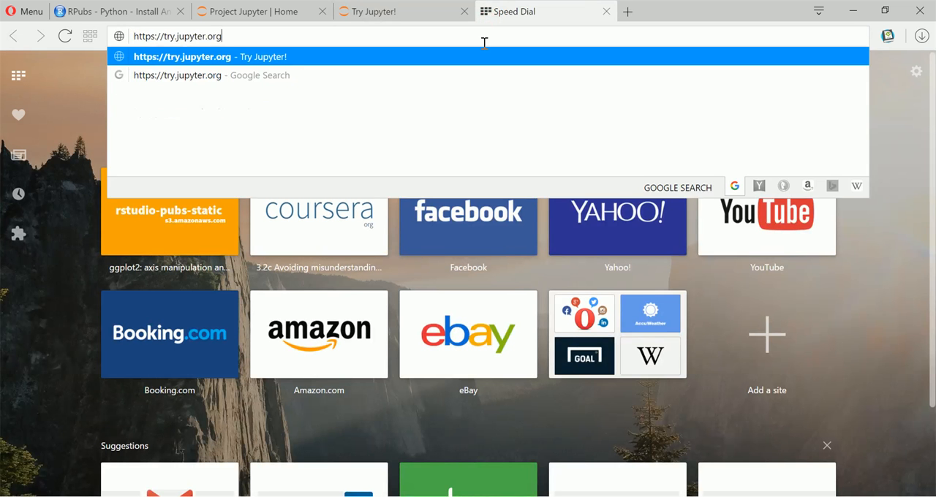
key(Return)
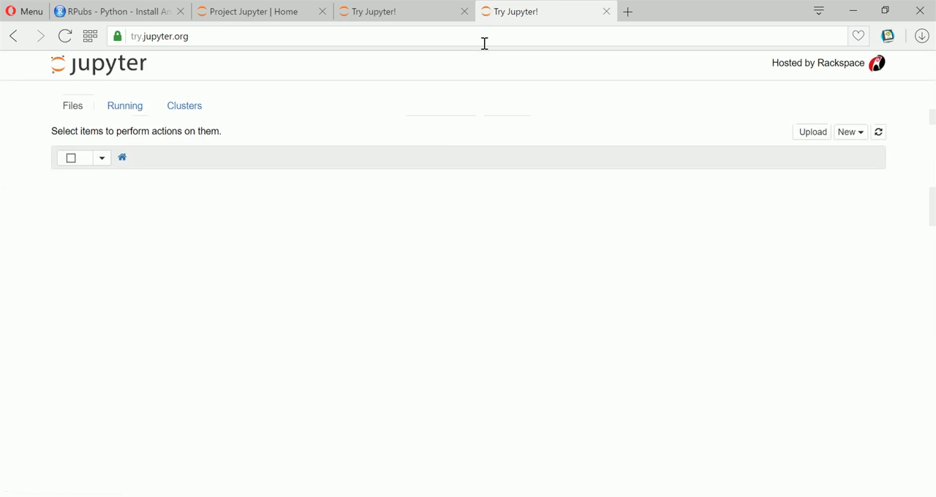
click(607, 12)
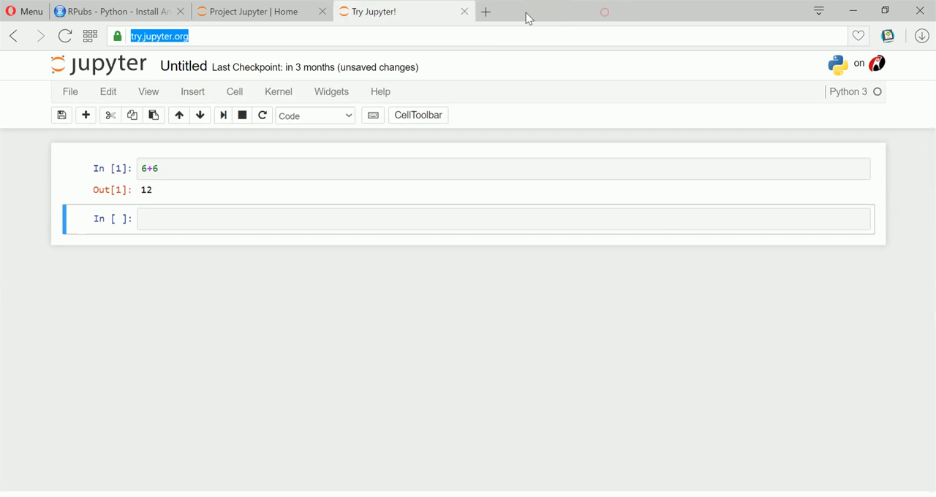
click(465, 13)
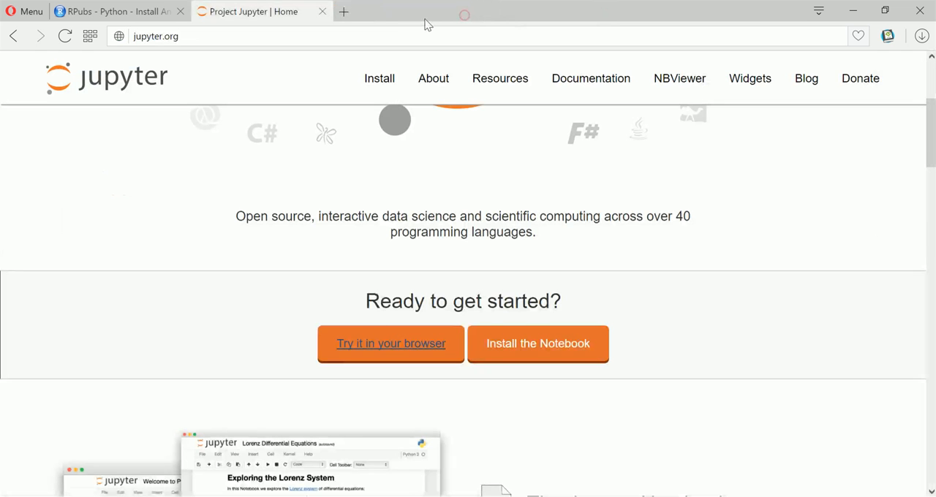
click(323, 12)
click(208, 12)
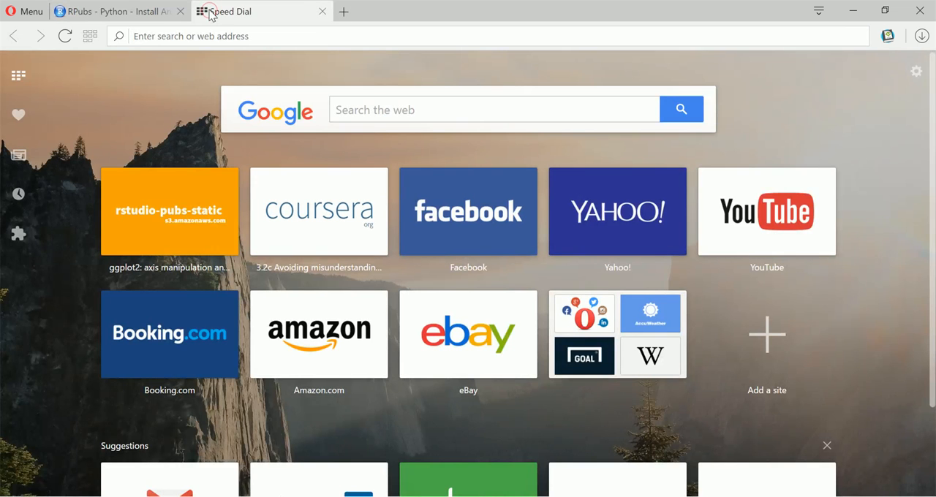
key(ctrl+v)
key(Return)
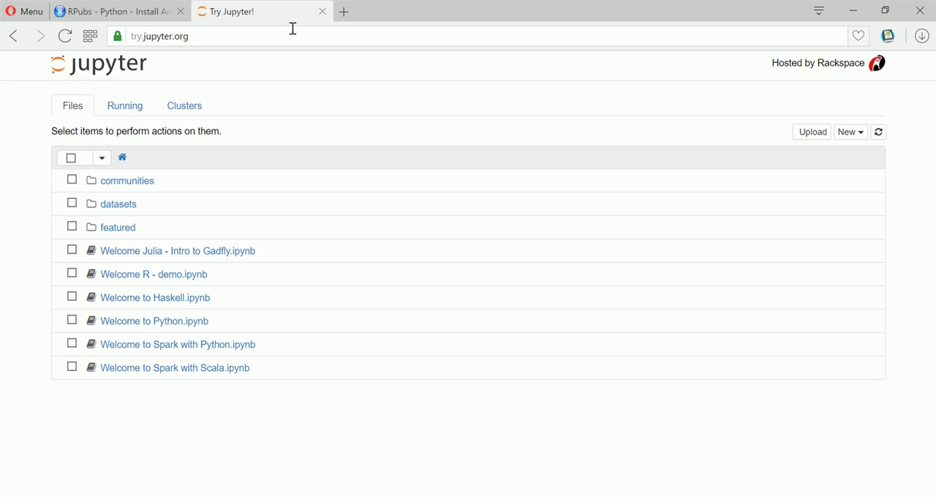
Open jupyter.org in a new tab and find its "Try it in your browser" option
click(347, 12)
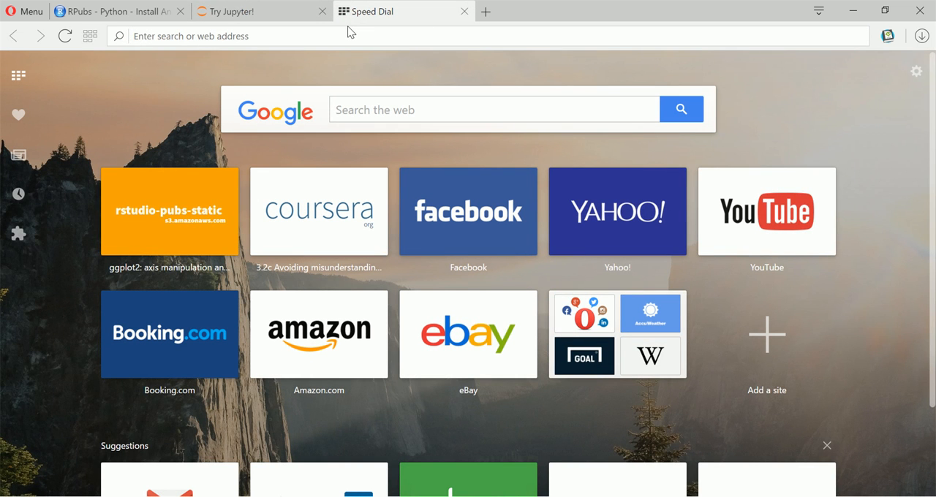
click(295, 18)
click(434, 10)
click(435, 33)
text(tr)
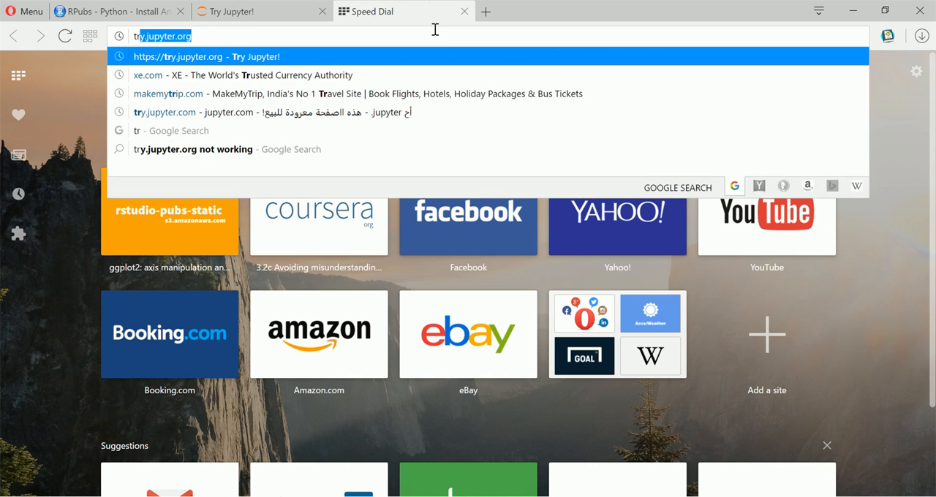
key(BackSpace)
key(BackSpace)
key(BackSpace)
text(j)
key(Return)
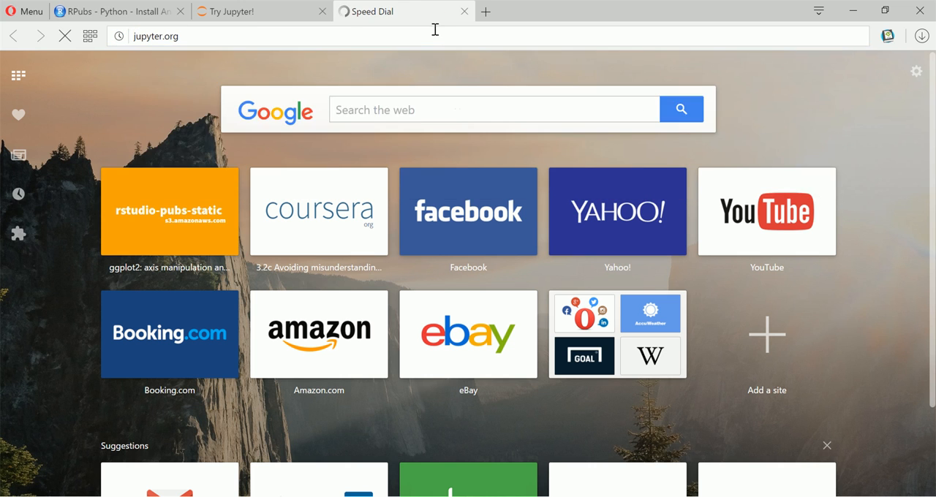
scroll(568, 392, down, 3)
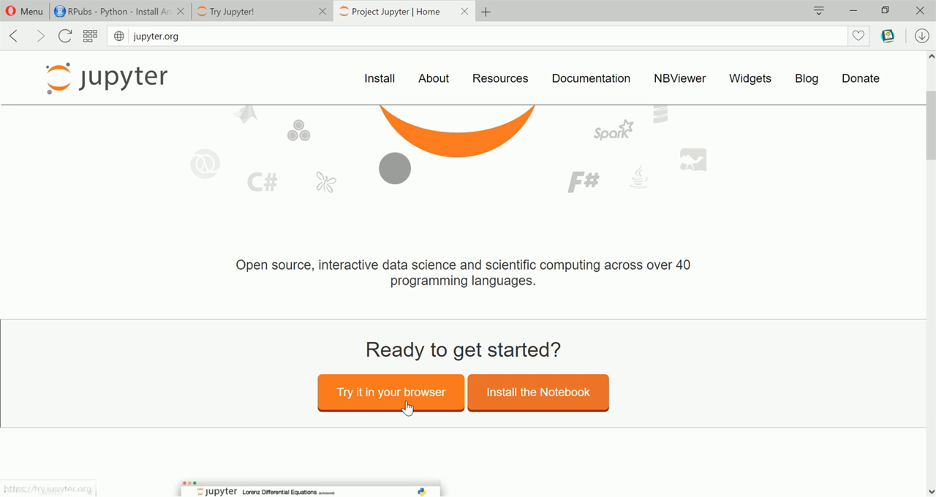
Compare the address of the Try Jupyter page with the Project Jupyter home page
click(263, 11)
drag(223, 39, 129, 33)
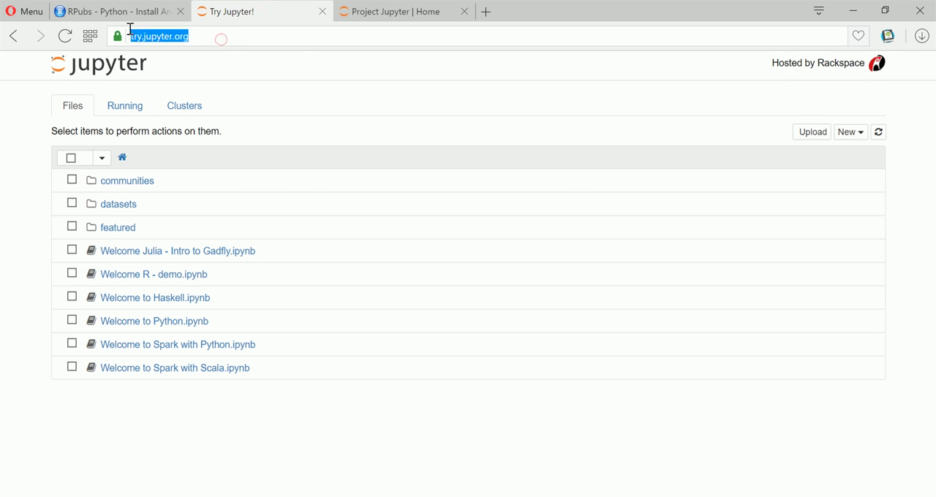
click(391, 15)
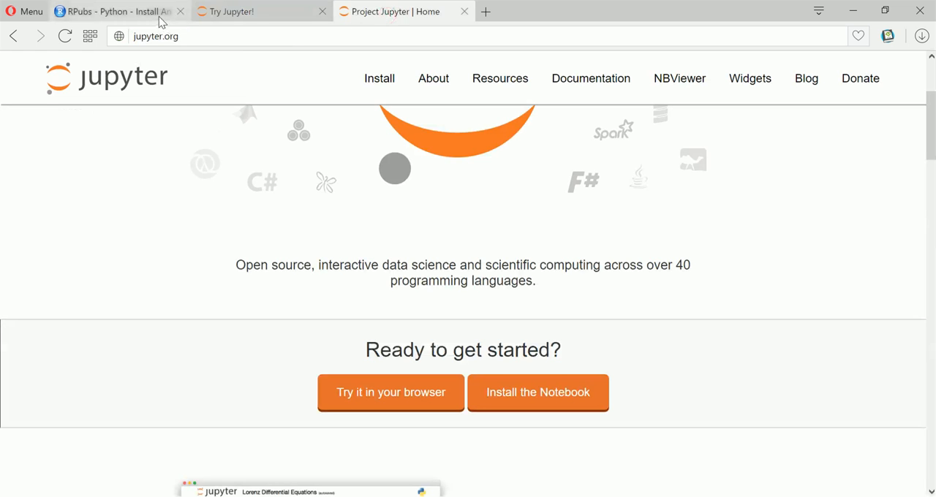
click(248, 16)
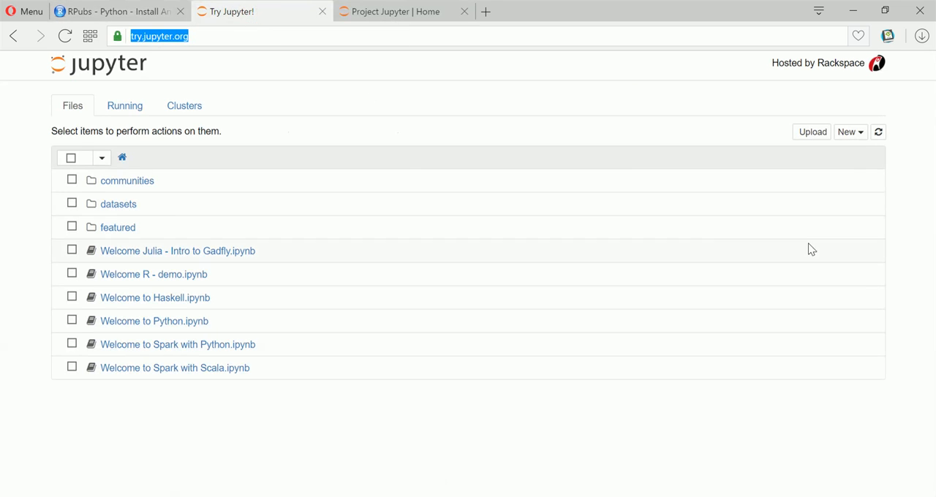
Open a second Jupyter file list in a new tab and create a Python 2 notebook in the Try Jupyter tab
click(857, 137)
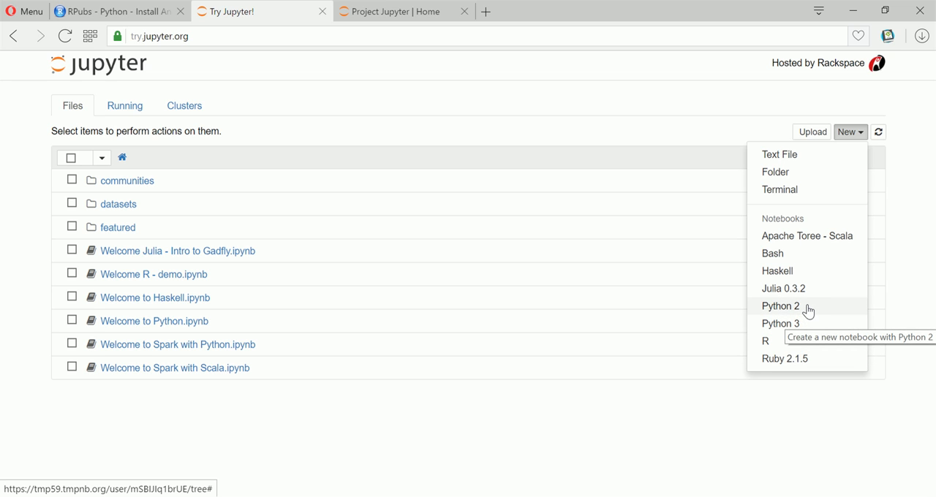
right_click(807, 311)
click(809, 314)
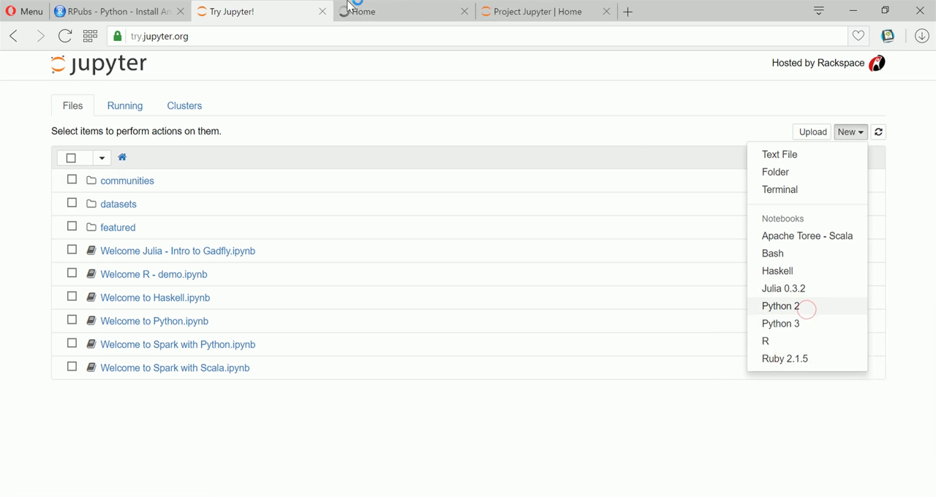
click(429, 13)
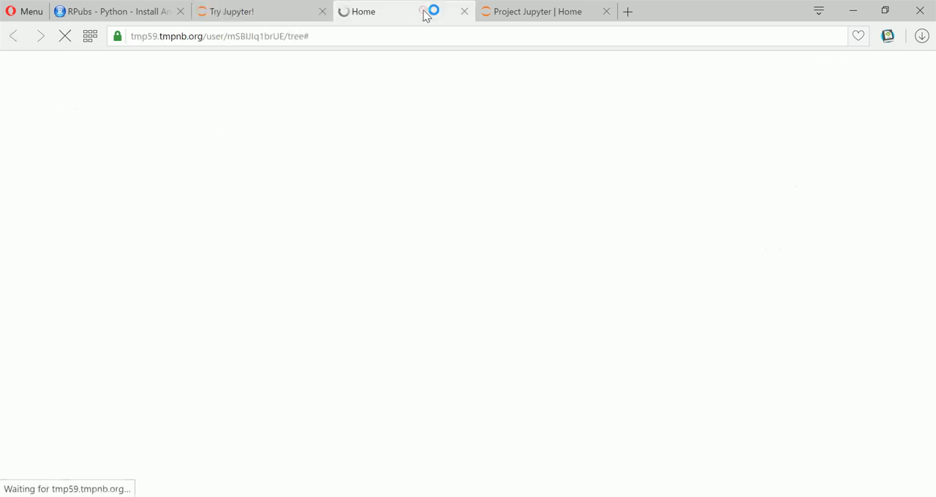
click(307, 17)
click(807, 311)
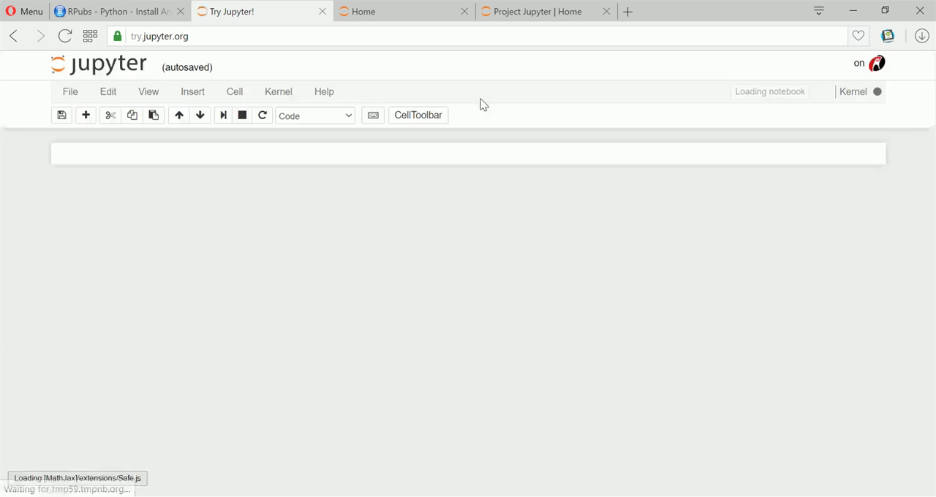
Create a Python 3 notebook from the second Jupyter file list in the Home tab
click(465, 19)
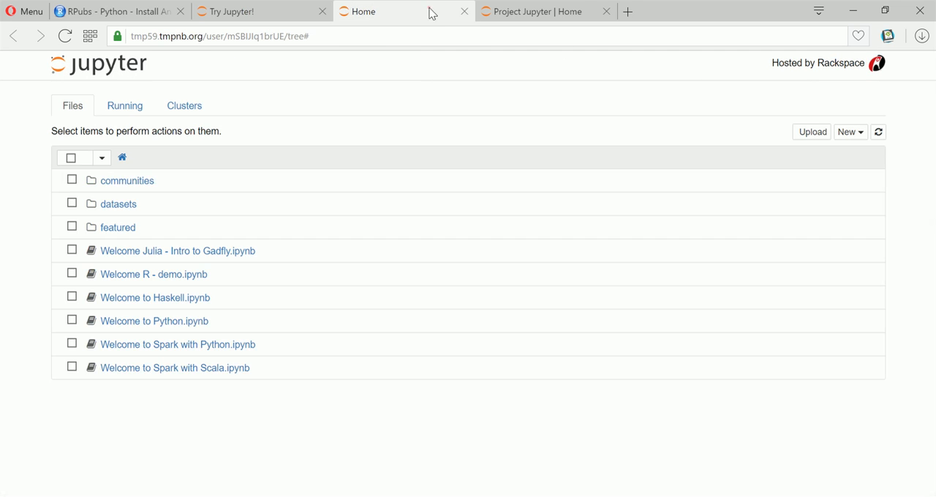
click(844, 136)
click(819, 326)
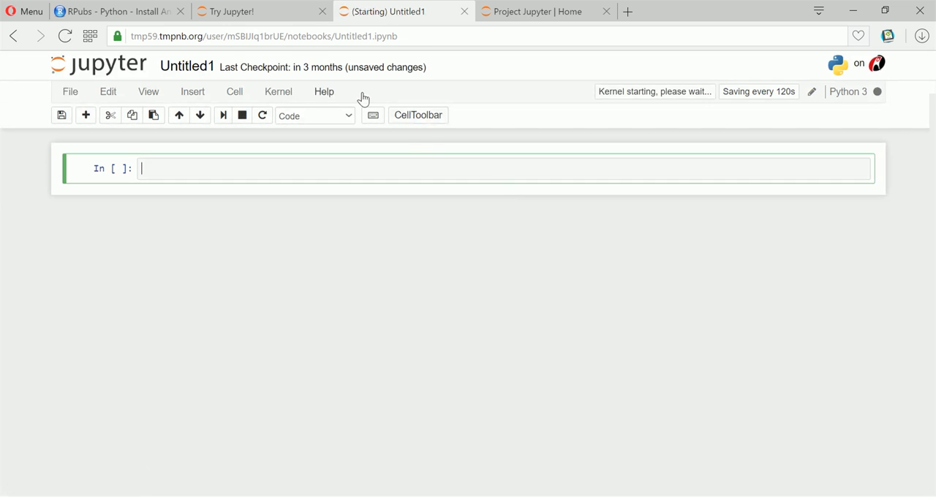
Run 5/2 in the first cell of the Python 2 notebook and of the Python 3 notebook
click(291, 21)
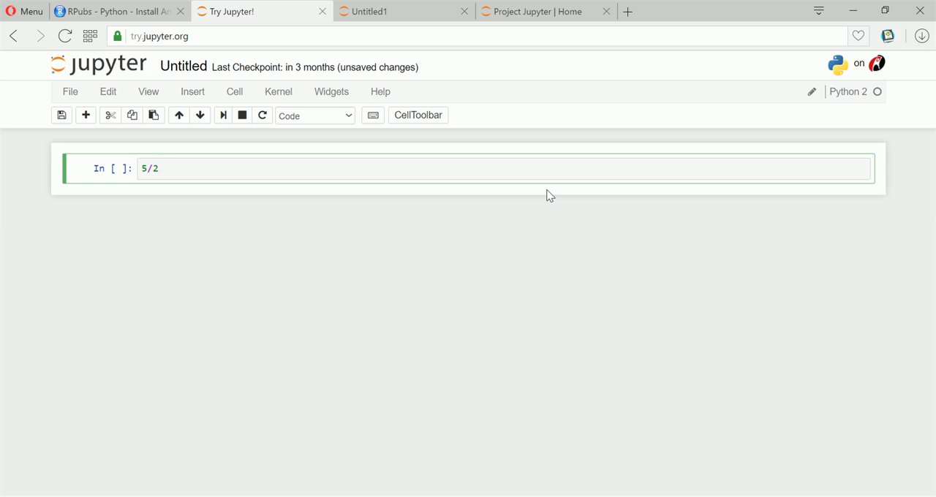
key(shift+Return)
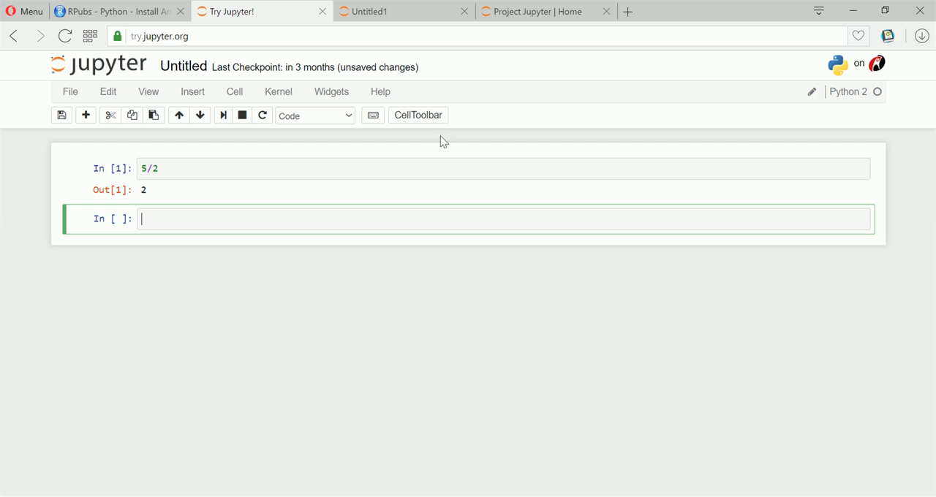
click(419, 15)
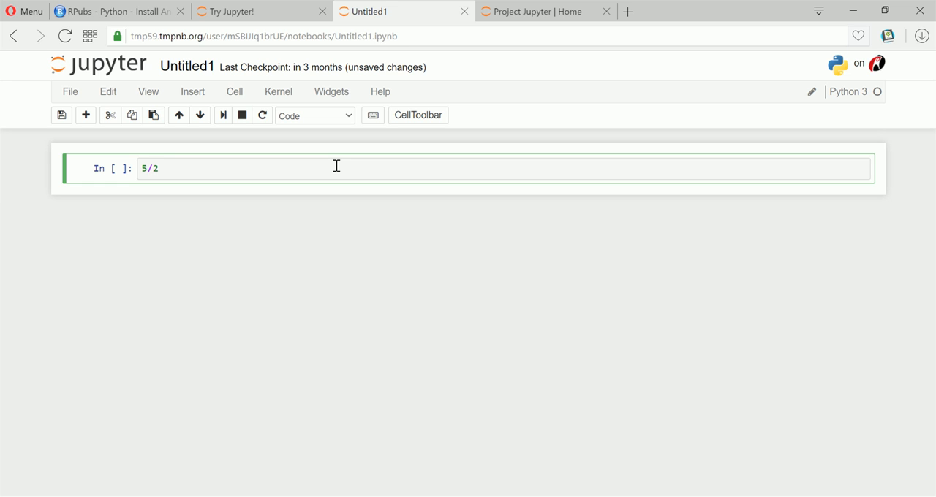
key(shift+Return)
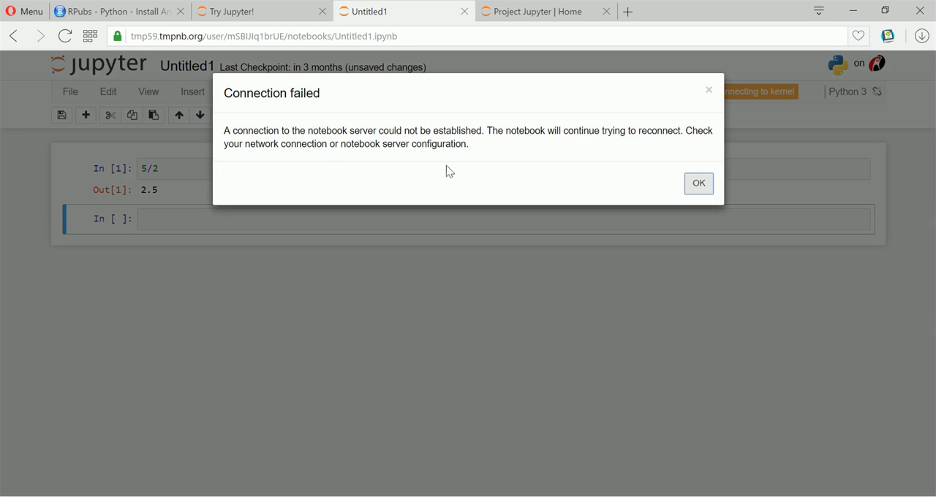
Dismiss the connection message in the Python 3 notebook and in the Python 2 notebook
click(693, 187)
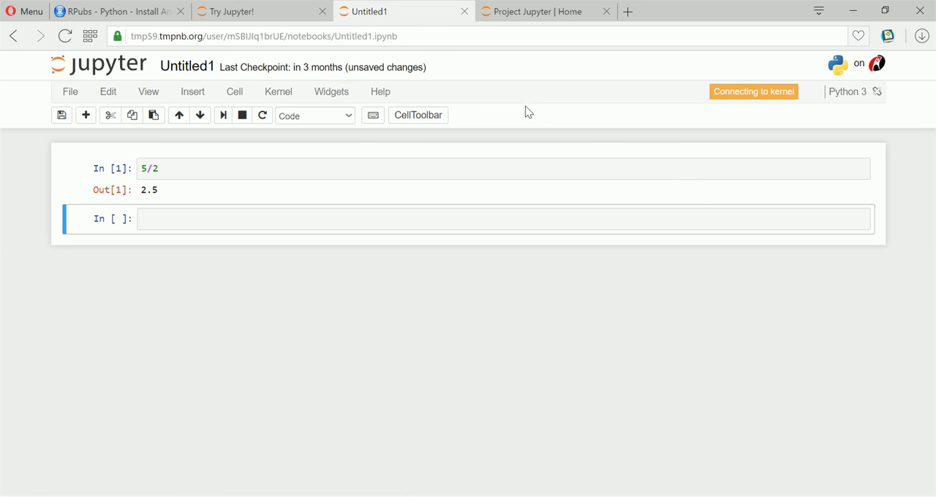
click(245, 13)
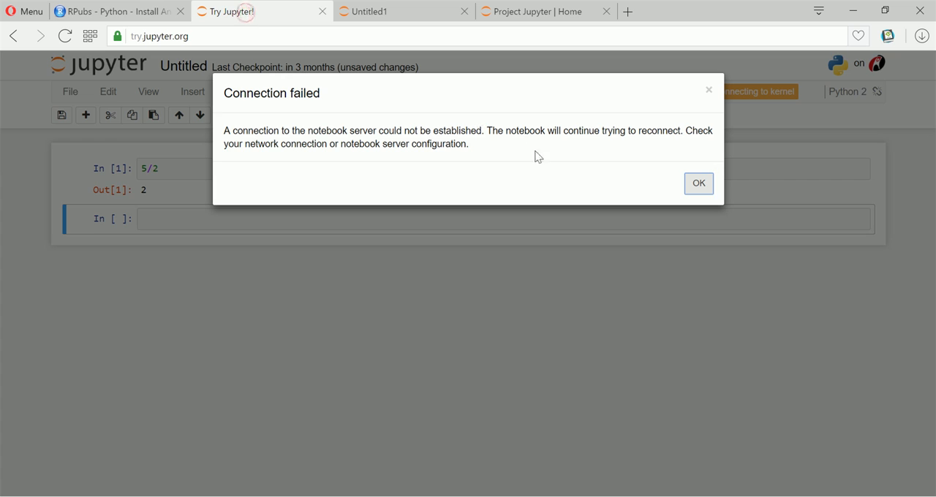
click(692, 190)
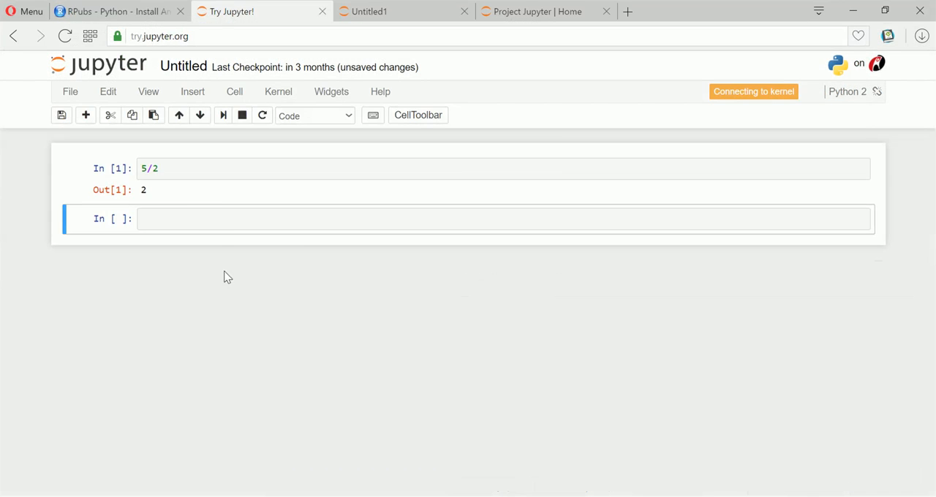
Return to the RPubs guide, launch Anaconda Prompt, and close the running Spyder window
click(95, 13)
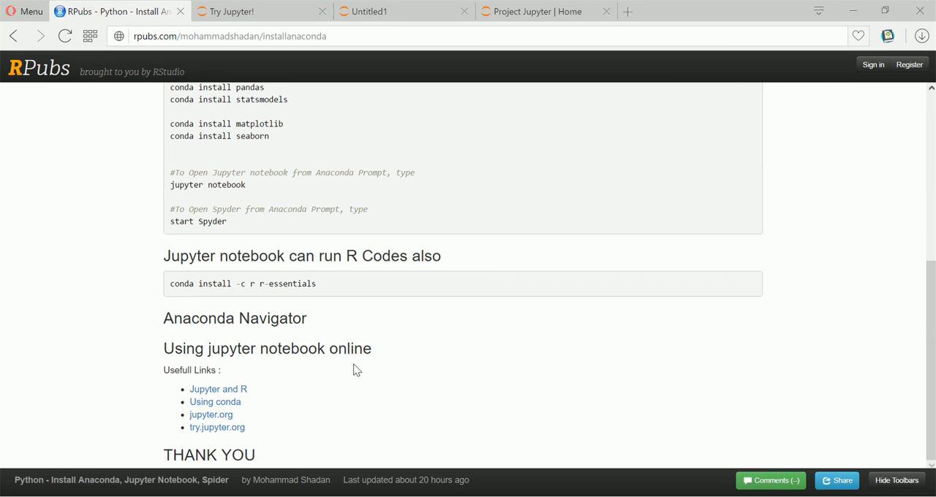
key(super+r)
key(Escape)
key(super)
text(ana)
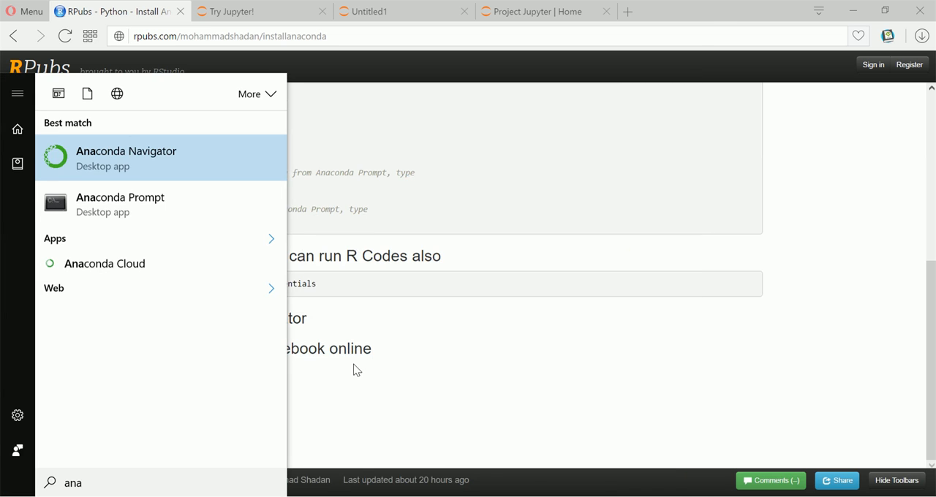
key(Down)
key(Return)
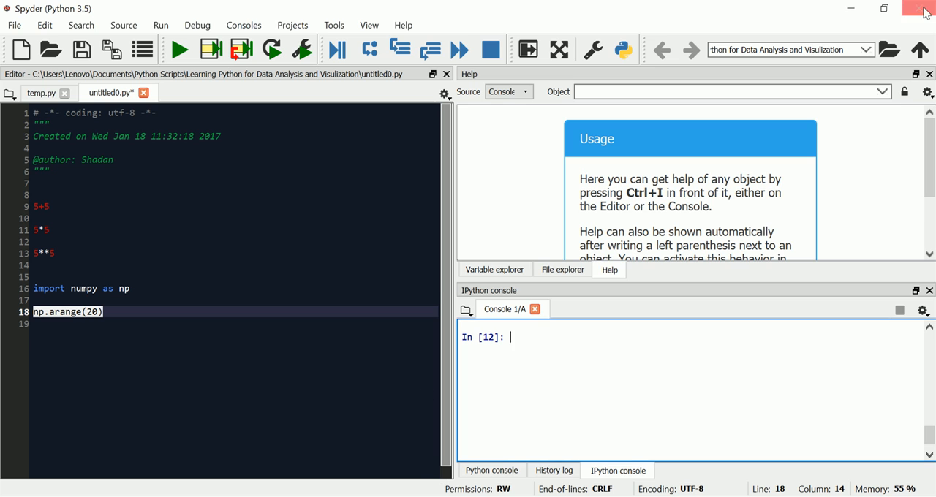
click(919, 8)
click(465, 274)
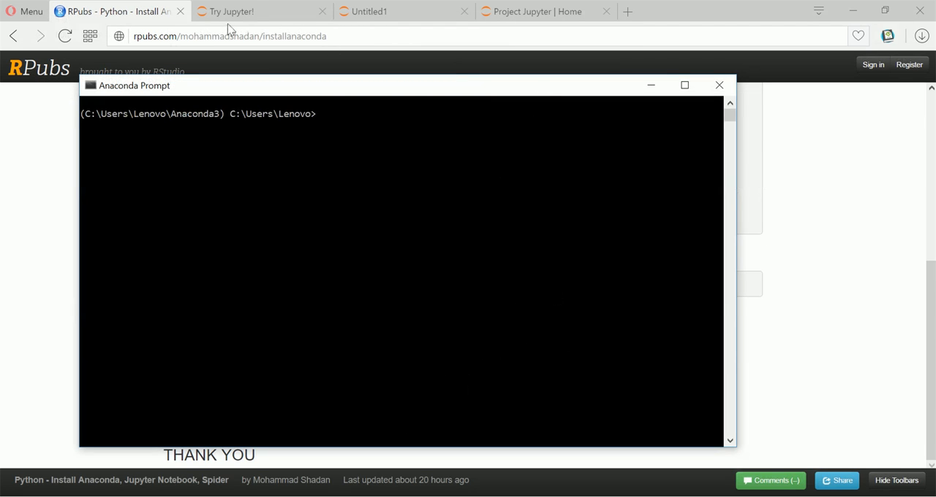
Copy the command start Spyder from the RPubs guide and run it in Anaconda Prompt
click(62, 125)
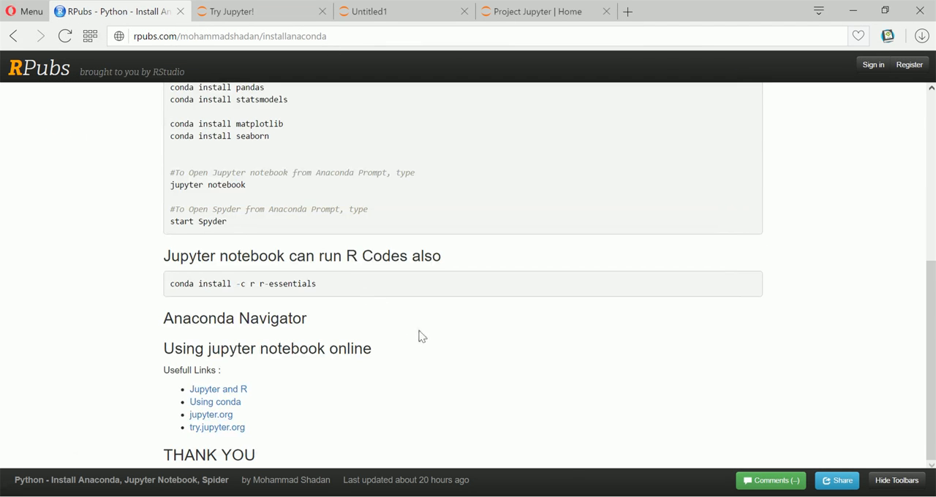
scroll(422, 337, up, 3)
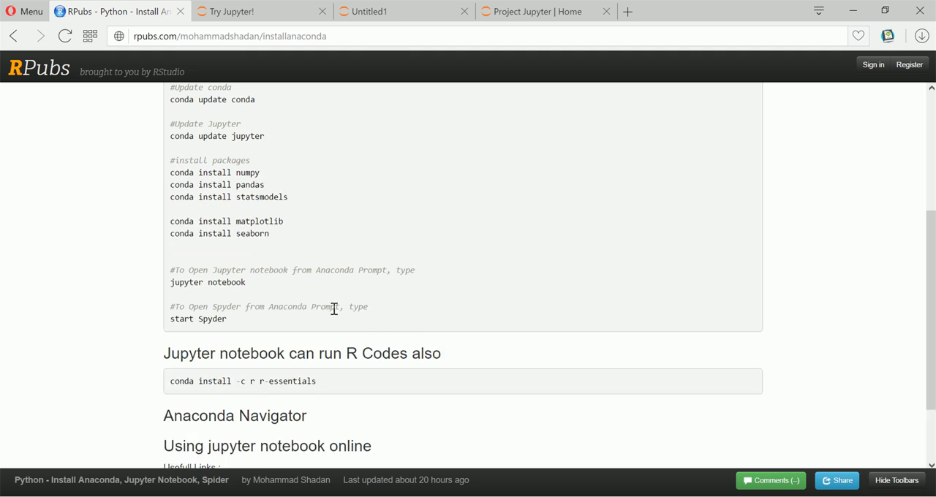
drag(228, 319, 169, 321)
key(super+c)
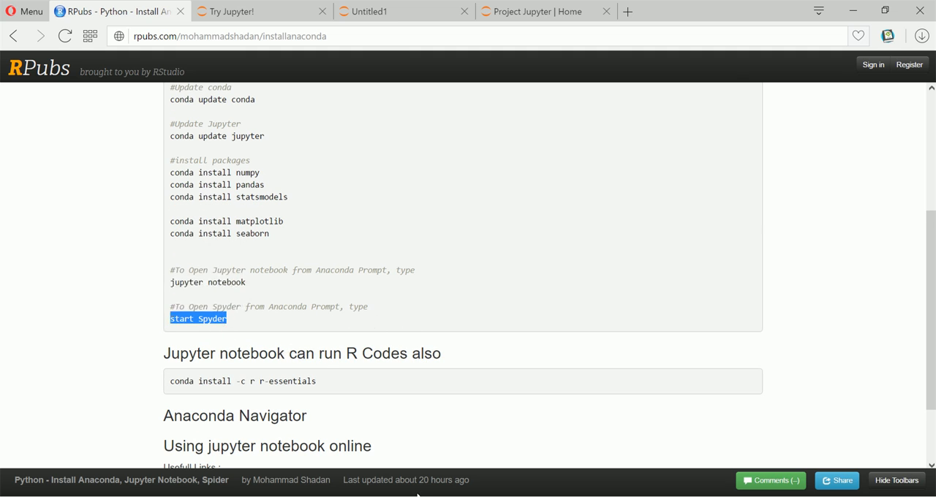
click(417, 496)
click(470, 262)
right_click(469, 262)
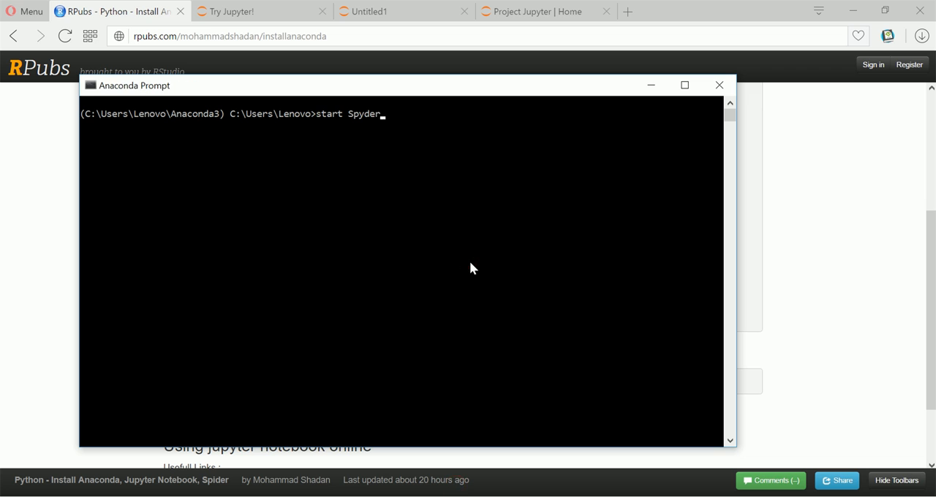
key(Return)
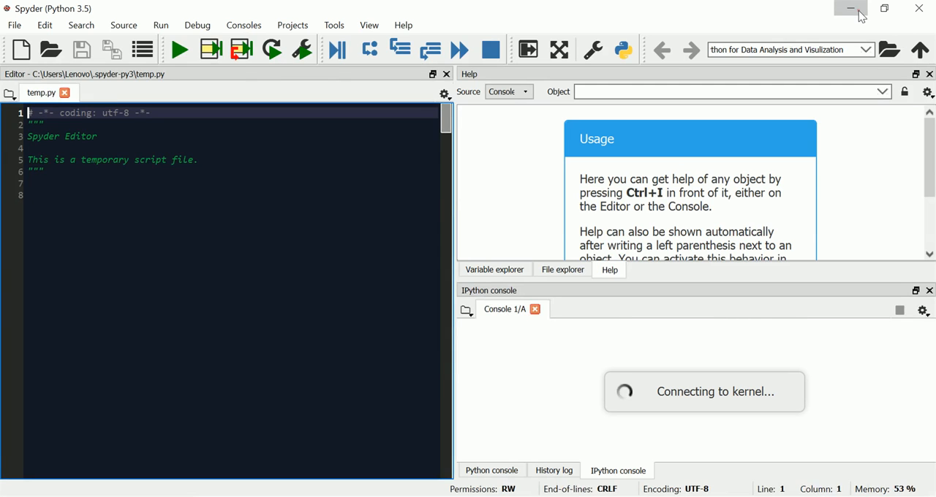
Minimise Spyder, run jupyter notebook in Anaconda Prompt, and show the new-notebook choices on the local Jupyter page
click(851, 9)
click(425, 150)
text(jupyter no)
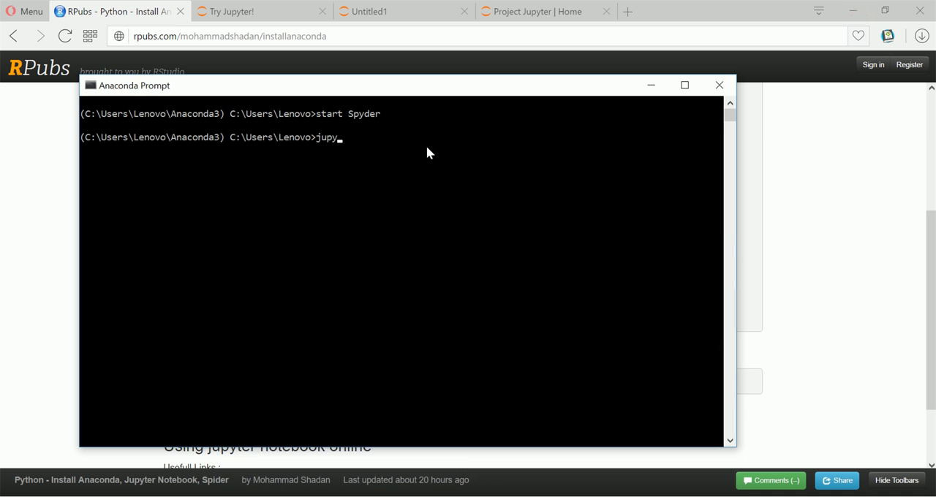
text(tebook)
key(Return)
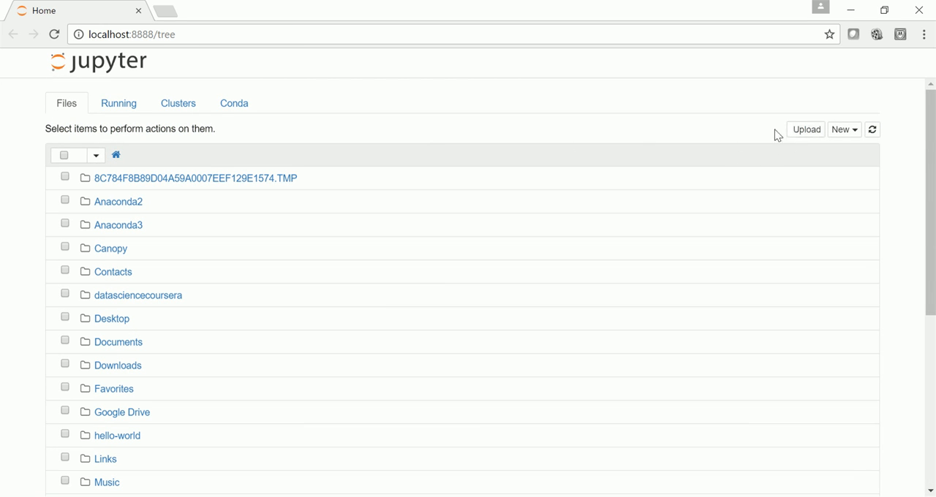
click(841, 134)
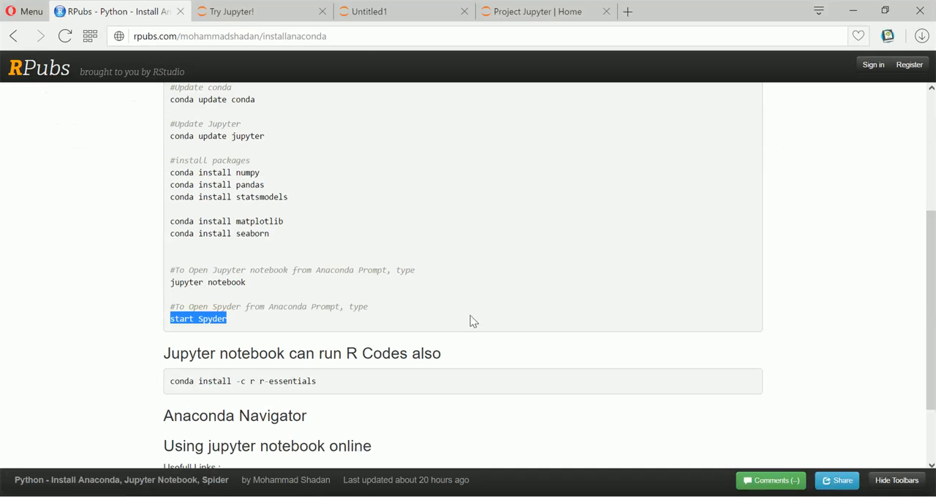
Review the online Python 2 and Python 3 notebooks and the "Try it in your browser" option on the Project Jupyter page
click(304, 8)
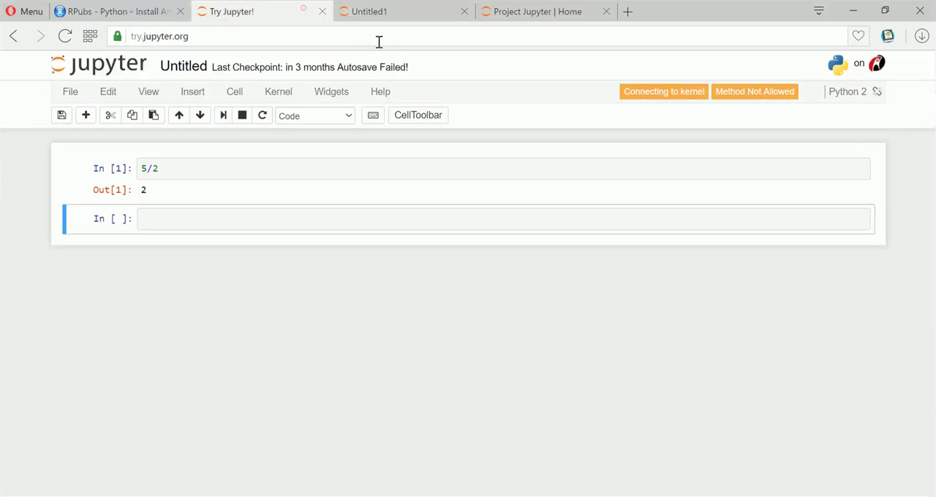
click(507, 11)
click(424, 10)
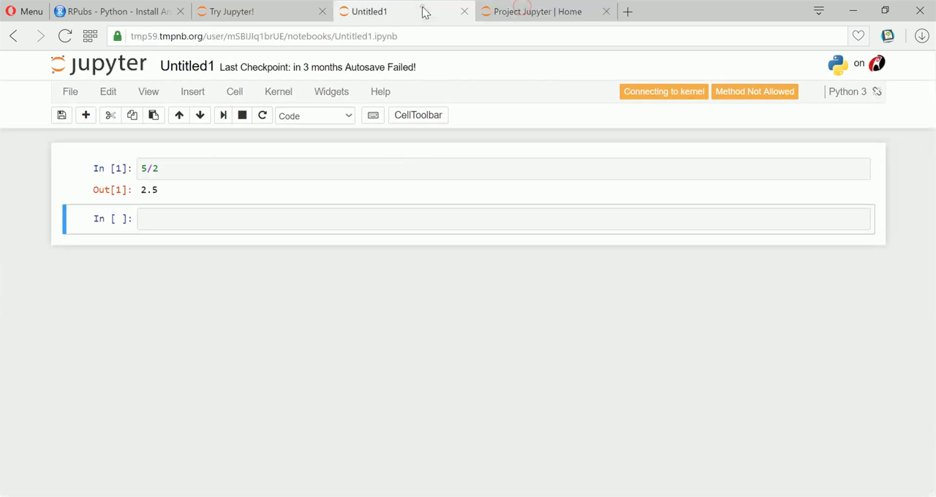
click(490, 14)
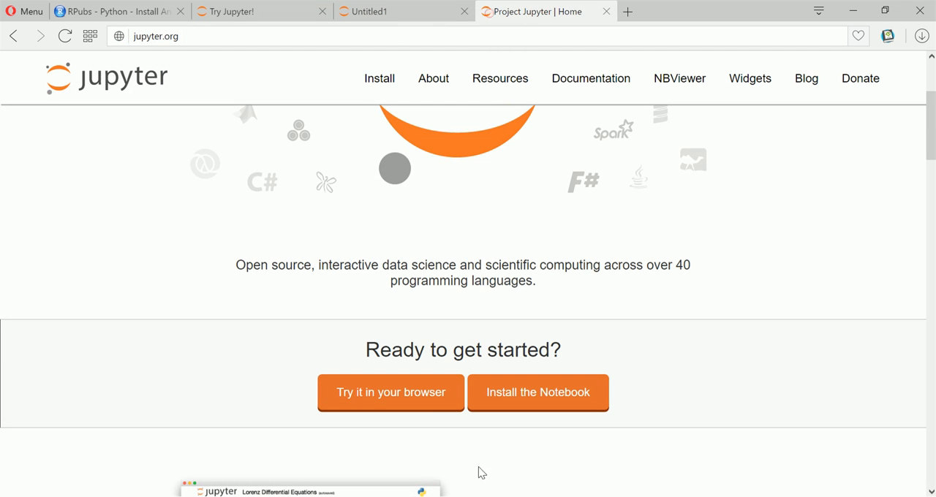
Open the online Try Jupyter page from Project Jupyter and view its new-notebook language choices
click(426, 404)
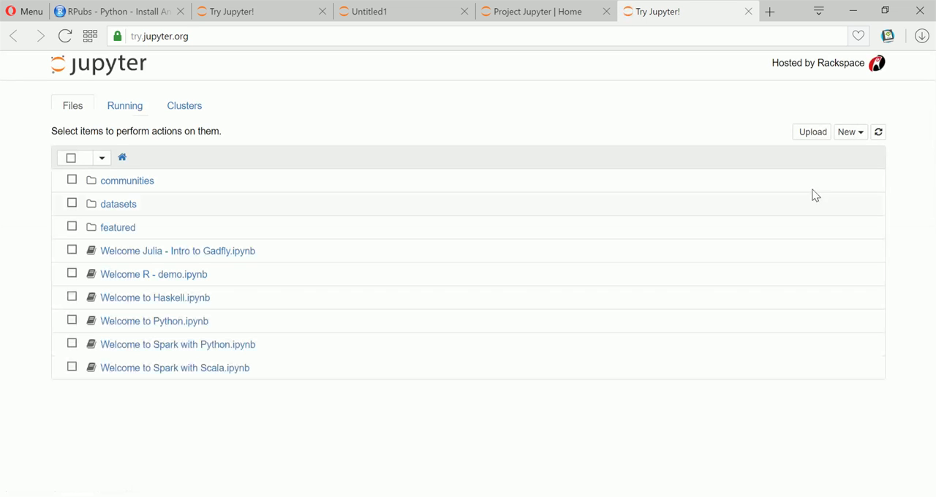
click(857, 140)
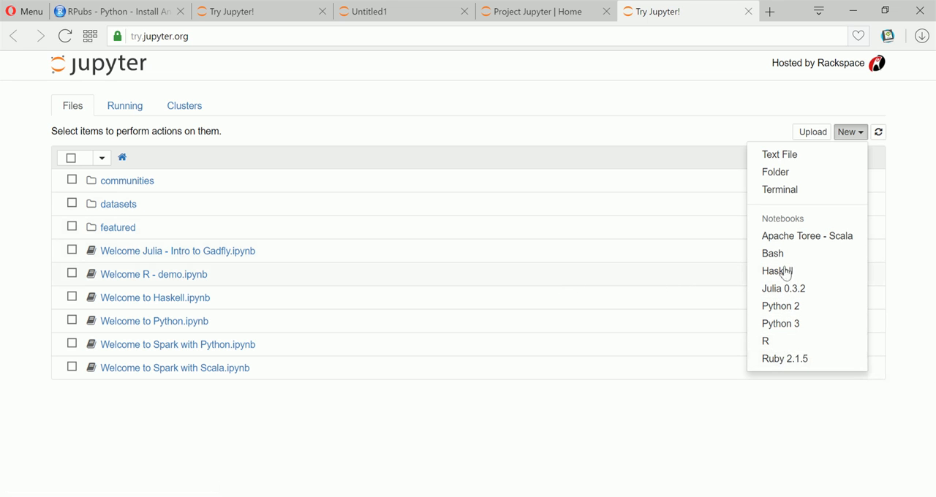
click(587, 123)
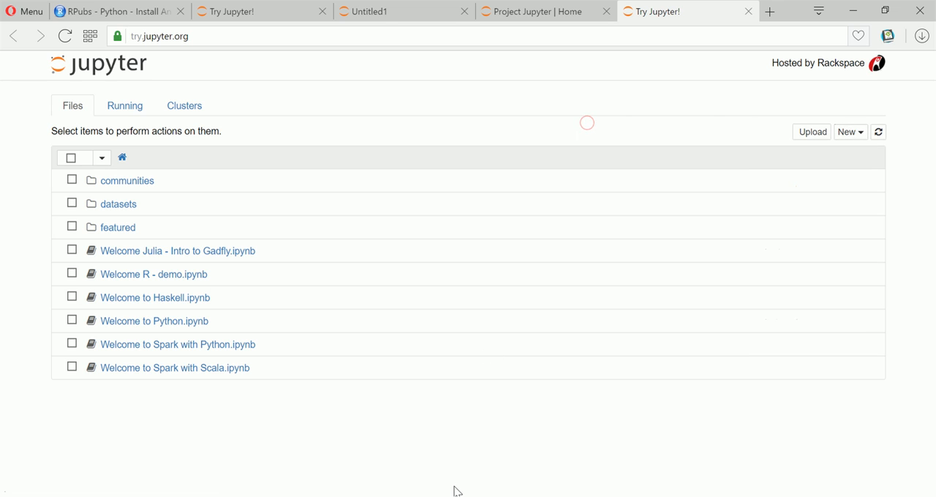
Check the new-notebook choices on the local Jupyter page, open the RPubs guide, and minimise the local Jupyter window
mouse_move(458, 492)
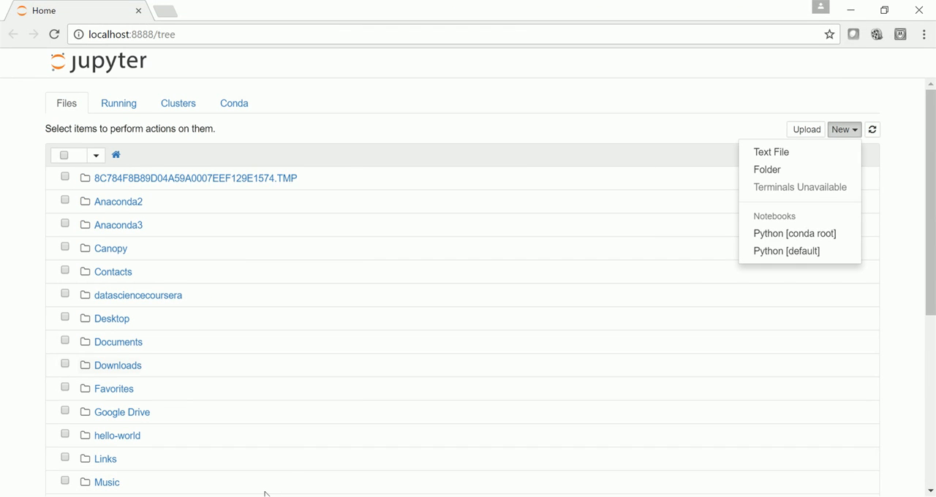
click(284, 455)
click(123, 14)
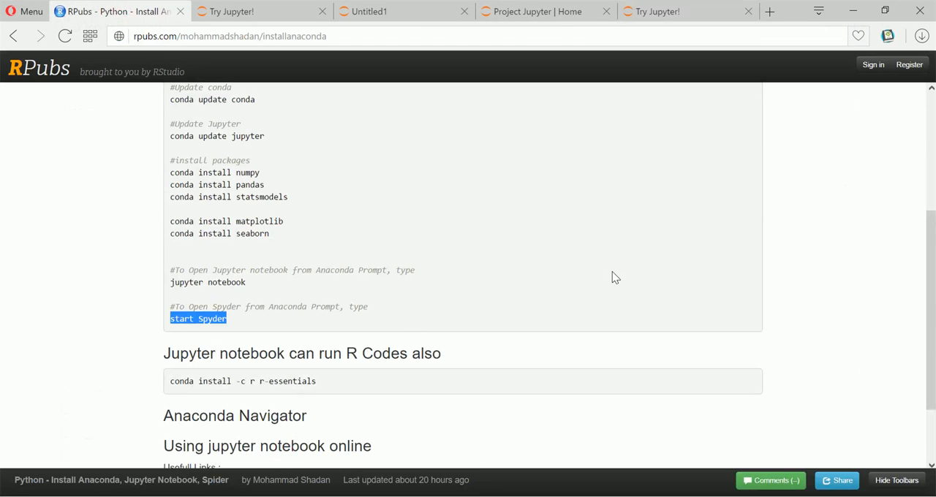
click(279, 493)
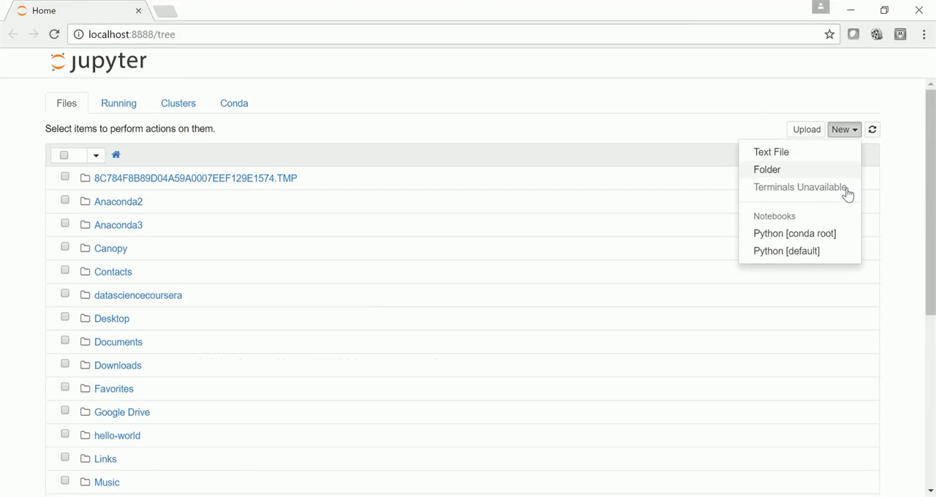
click(851, 11)
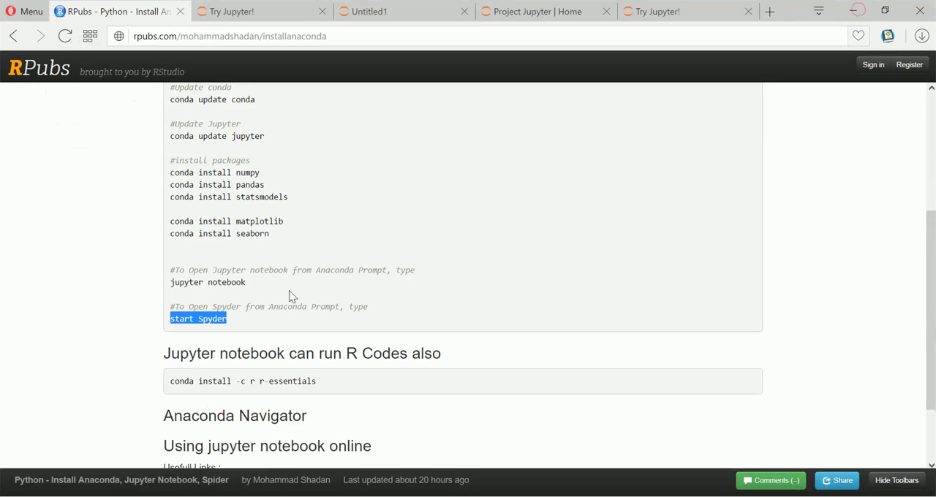
Copy the command conda install -c r r-essentials from the RPubs guide
scroll(292, 270, up, 2)
scroll(319, 274, down, 3)
drag(336, 334, 171, 338)
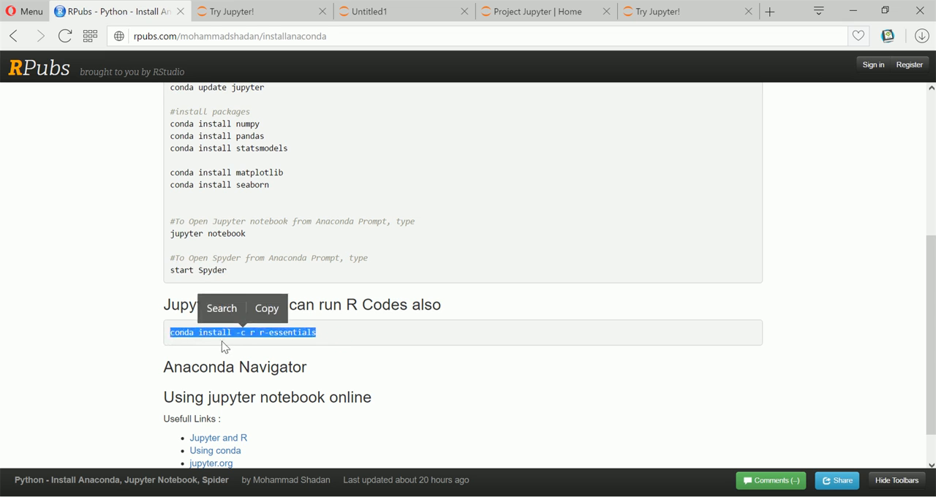
key(ctrl+c)
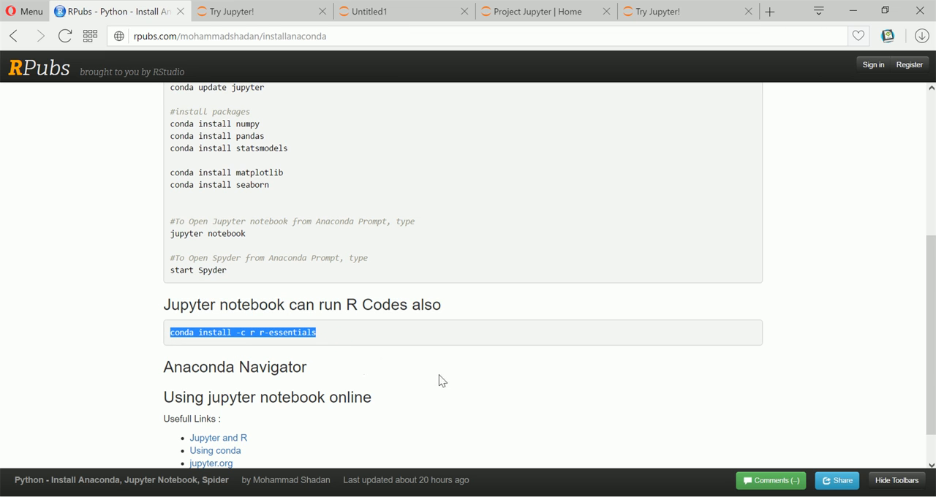
Open the guide's "Jupyter and R" link in a new tab, read the "R Essentials" setup section, and return to the guide
scroll(441, 378, down, 1)
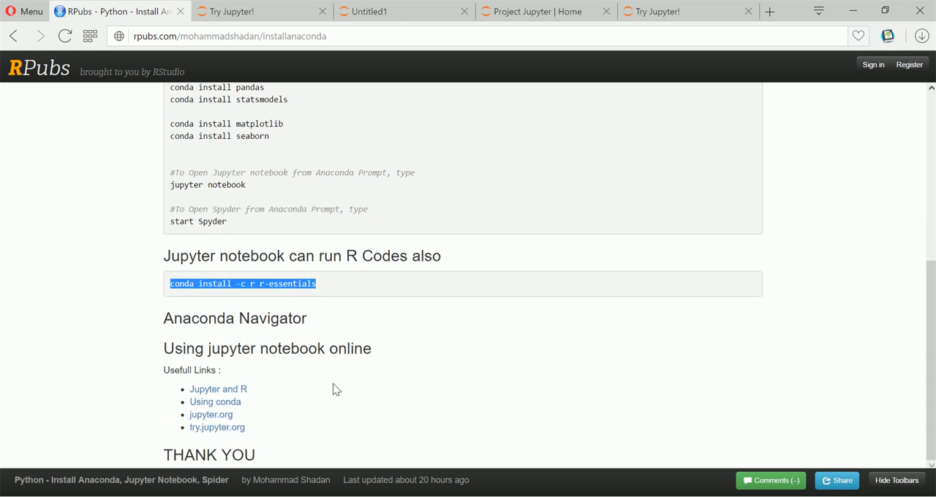
right_click(233, 398)
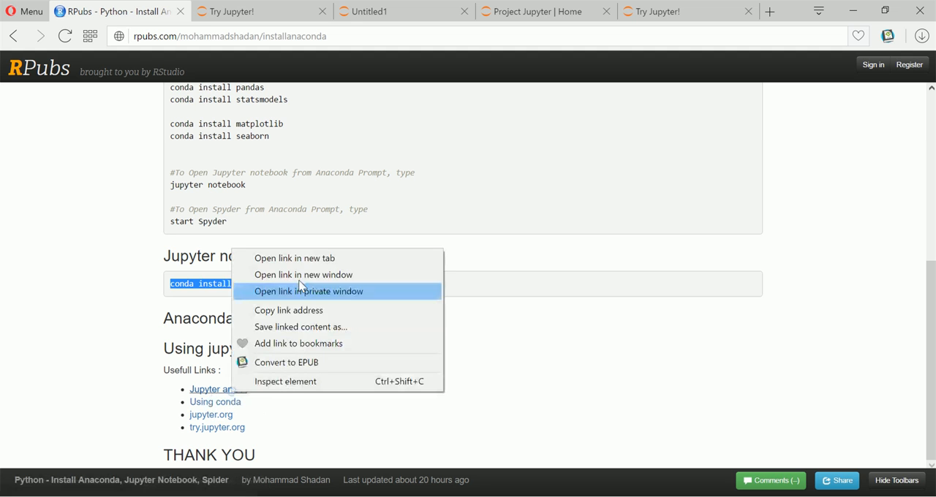
click(303, 258)
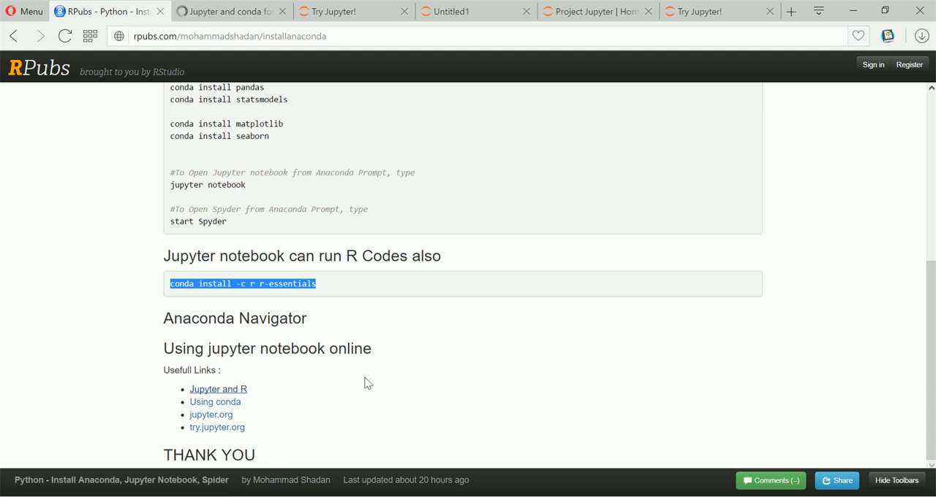
click(234, 17)
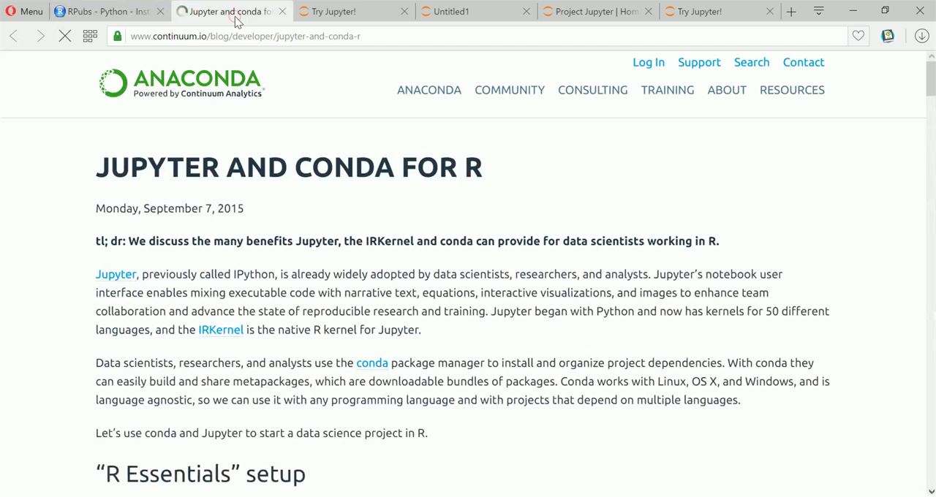
scroll(519, 315, down, 5)
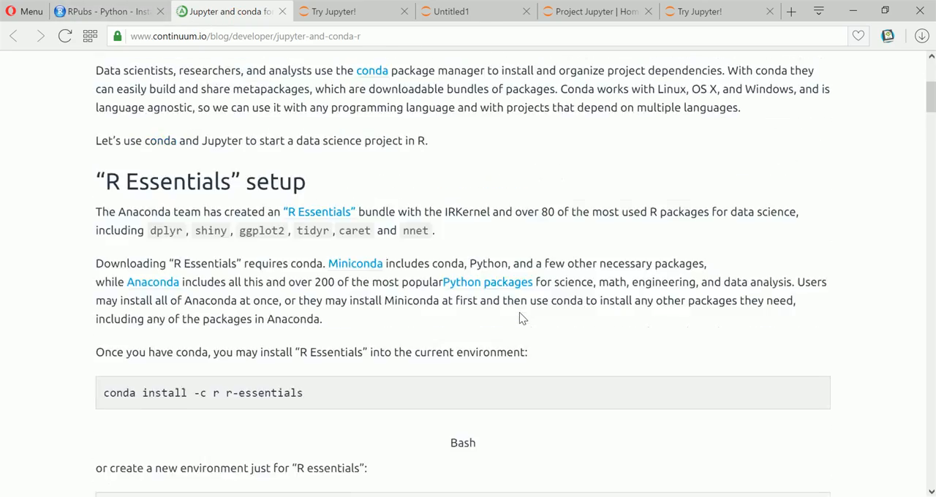
scroll(521, 307, up, 4)
scroll(461, 345, down, 2)
scroll(439, 322, up, 2)
scroll(407, 404, down, 1)
scroll(406, 404, down, 3)
key(ctrl+Tab)
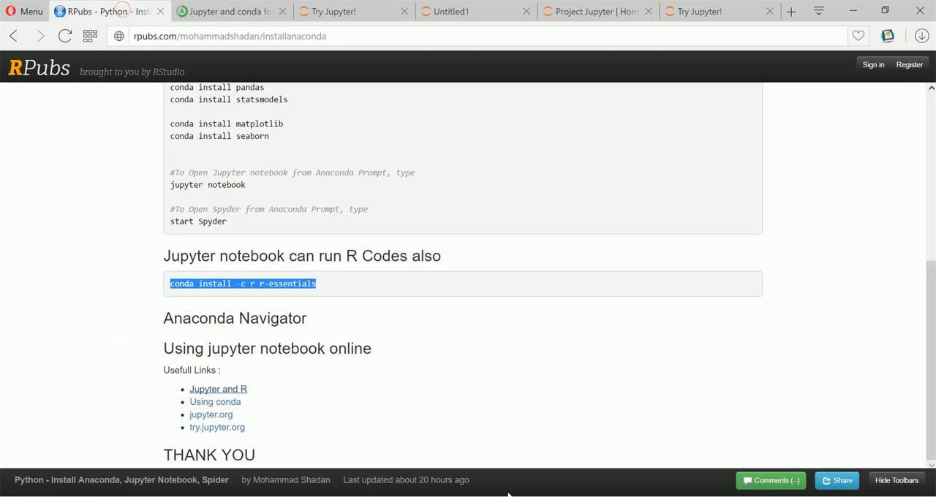
Open a second Anaconda Prompt, copy conda install -c r r-essentials from the RPubs guide, and run it there
click(510, 495)
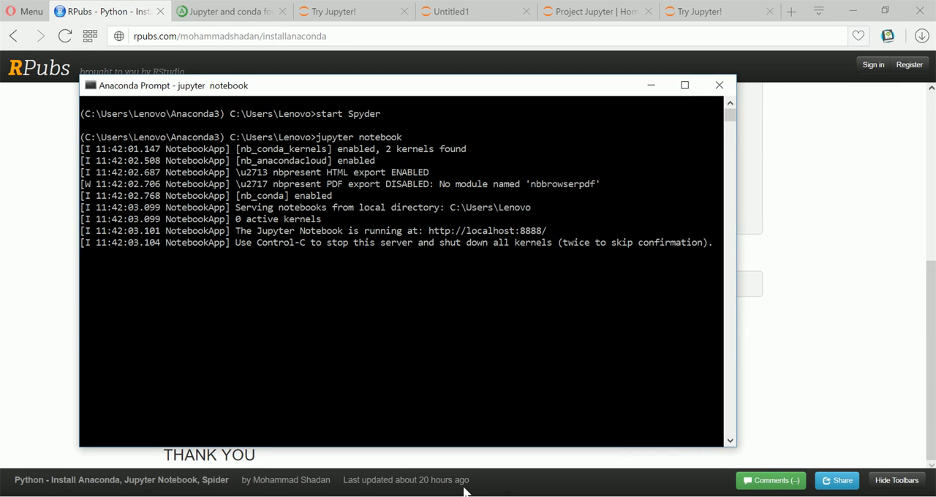
key(super)
click(166, 122)
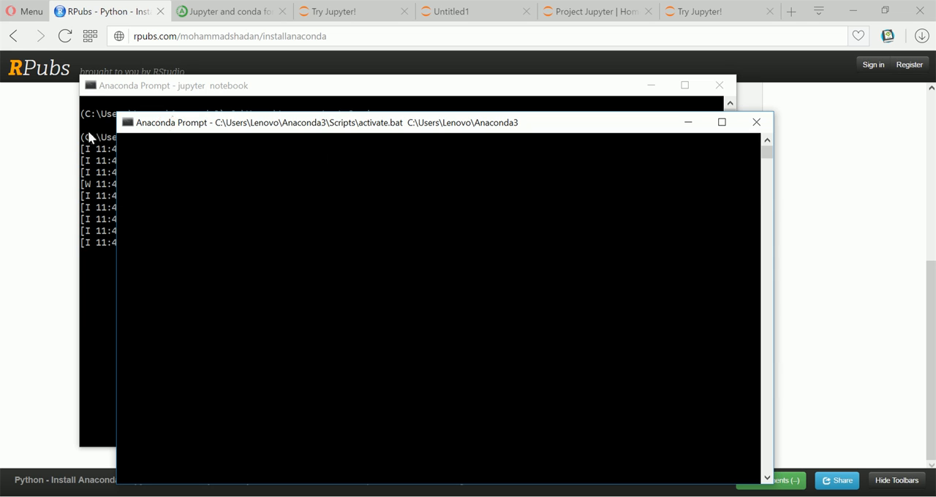
click(54, 130)
drag(328, 288, 168, 278)
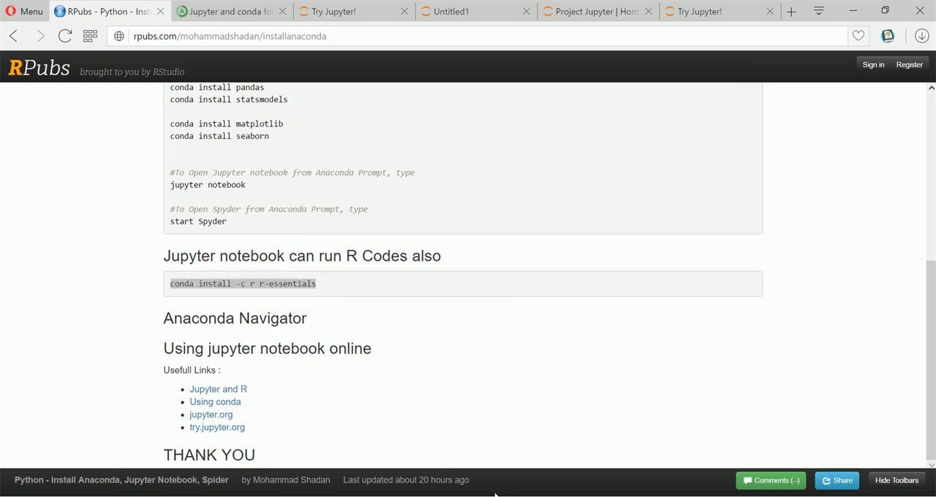
mouse_move(508, 489)
click(520, 475)
click(451, 280)
right_click(451, 278)
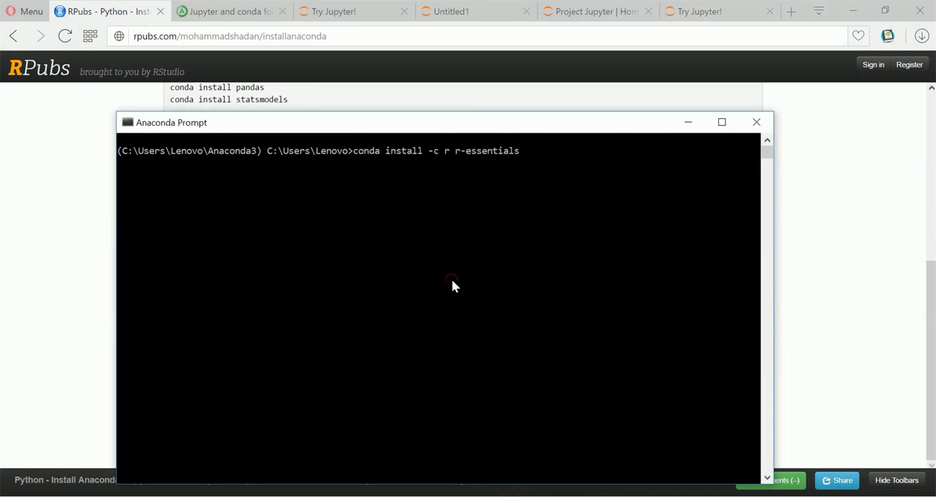
key(Return)
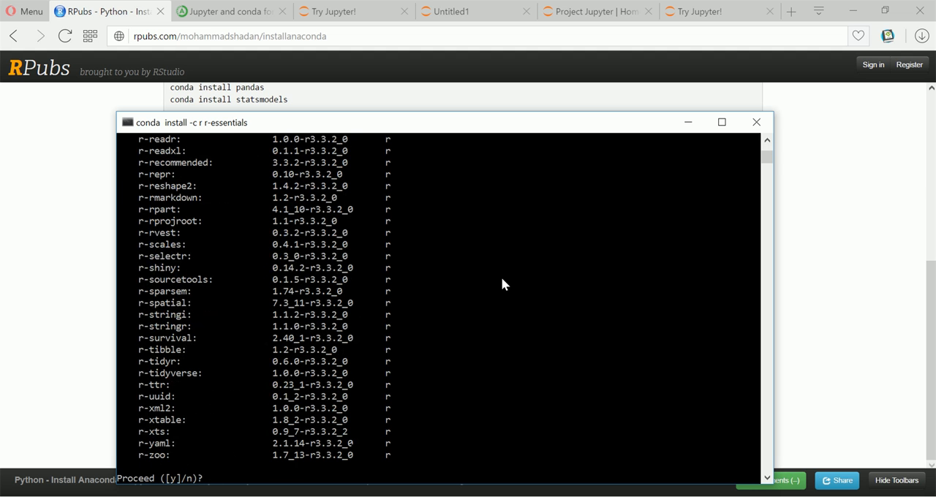
Move the prompt window higher on the screen and accept the r-essentials installation with y
drag(515, 126, 516, 63)
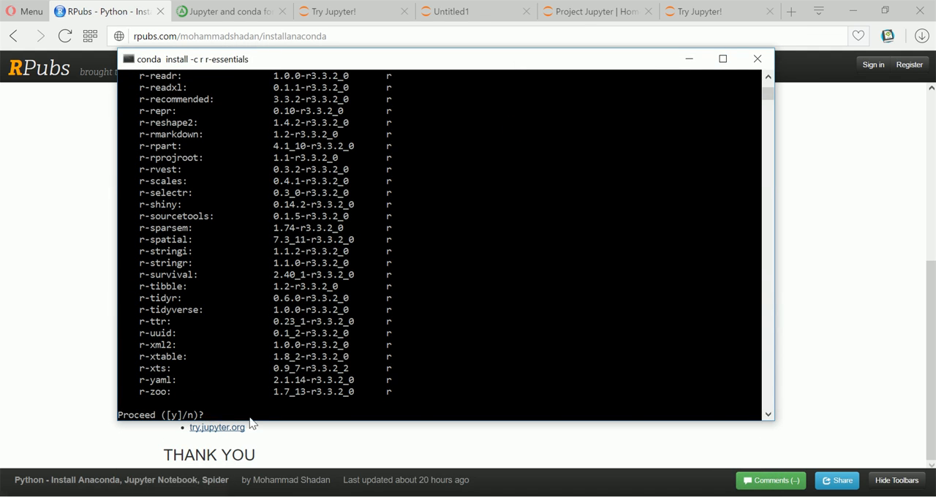
text(y)
key(Return)
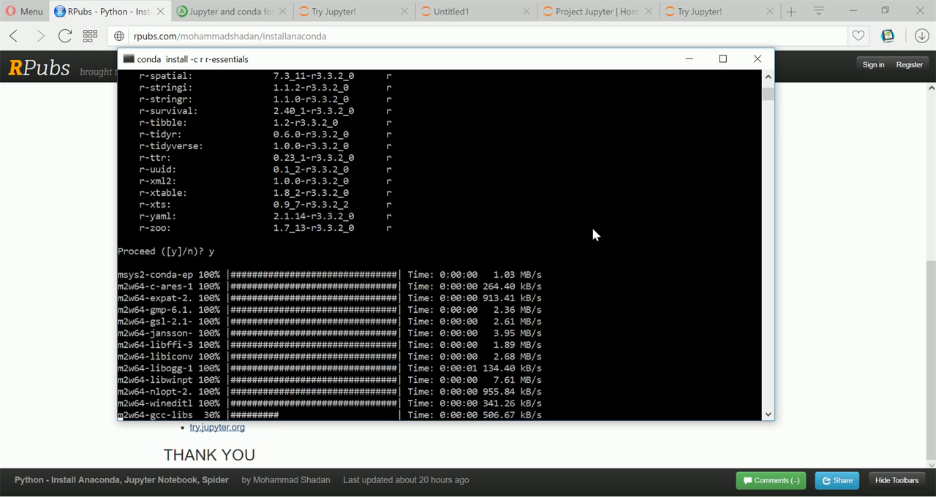
Minimise the running installation window and go back to the start of the RPubs guide
click(690, 61)
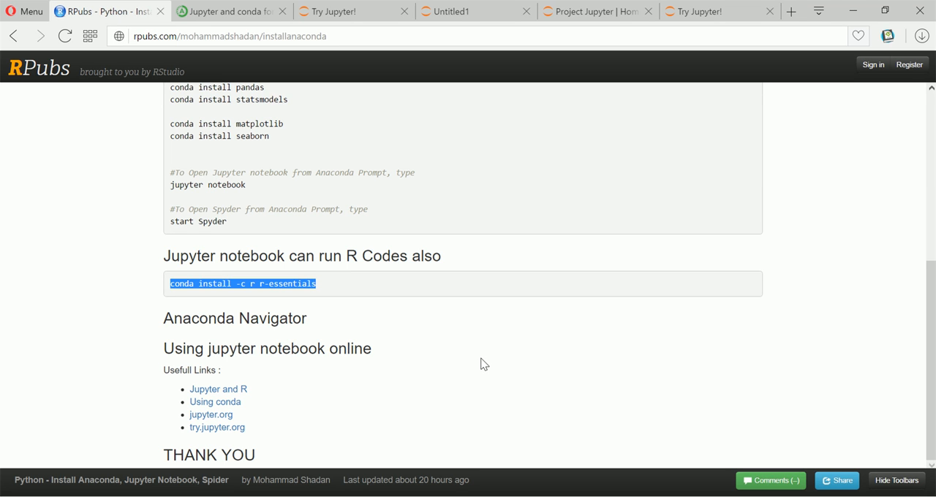
scroll(483, 364, up, 5)
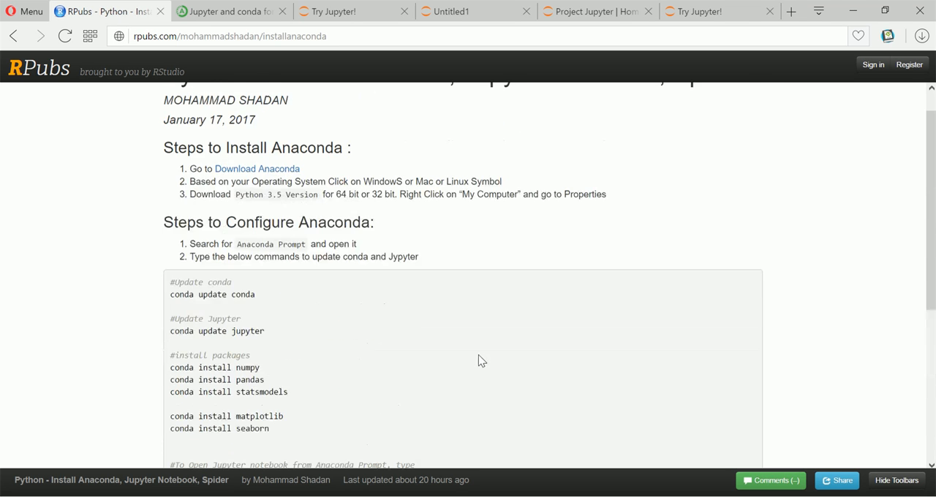
scroll(478, 355, up, 1)
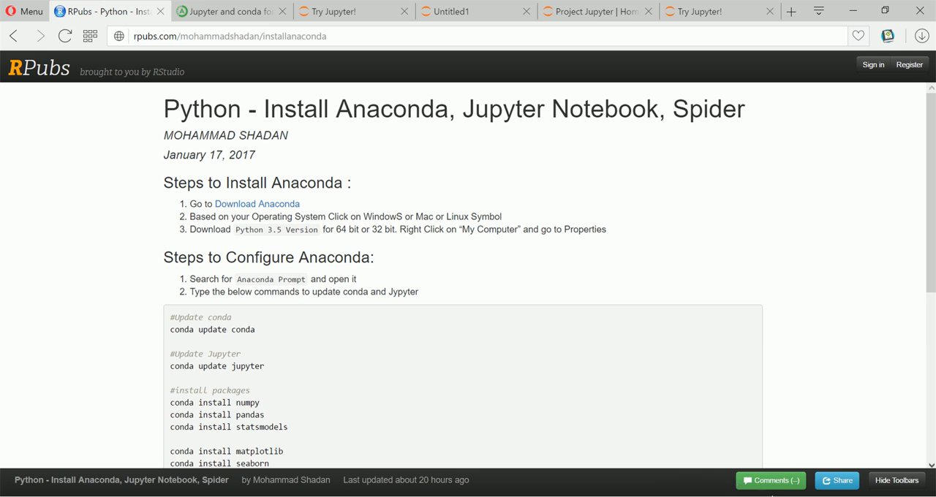
click(743, 496)
mouse_move(743, 489)
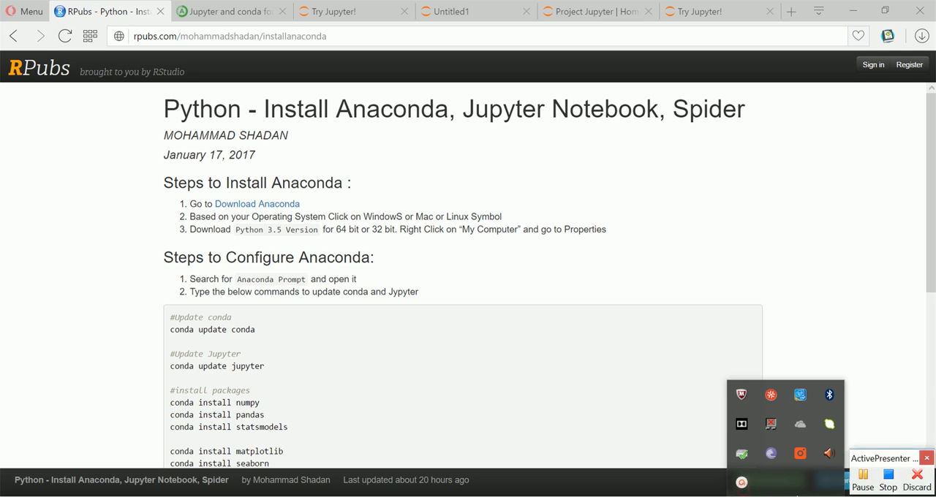